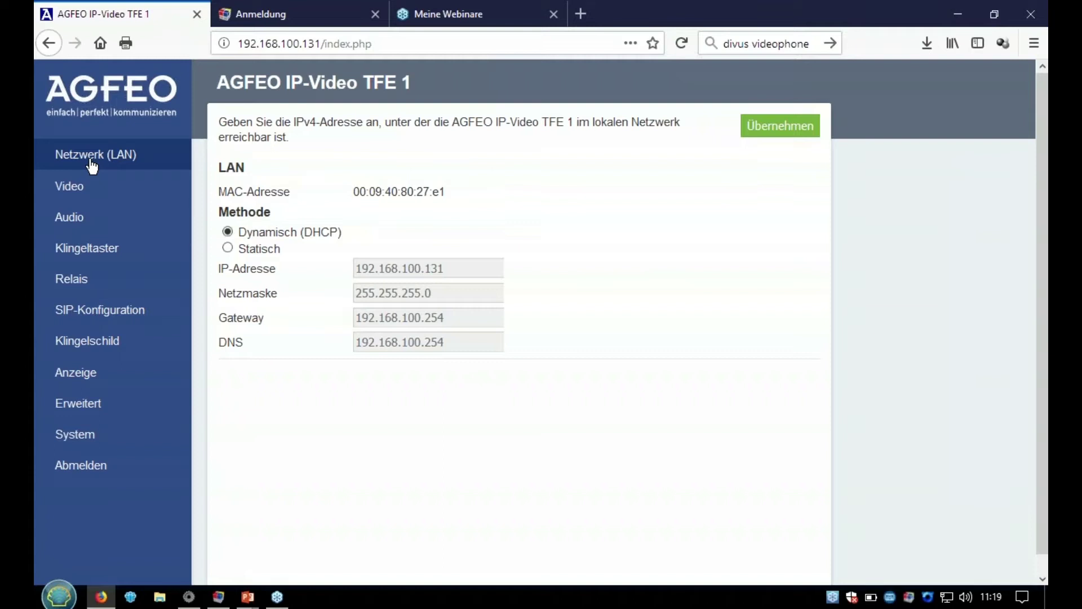
# - Set 'Bilderfassung nur bei Klingelruf' to inaktiv in the door station's Video settings and apply
pyautogui.click(88, 196)
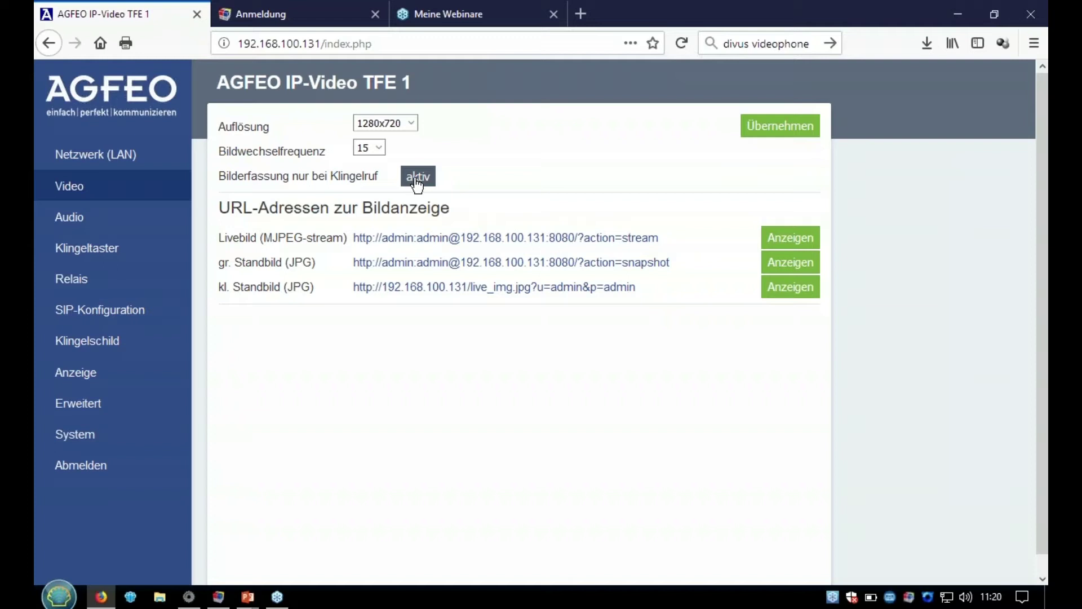
pyautogui.click(417, 179)
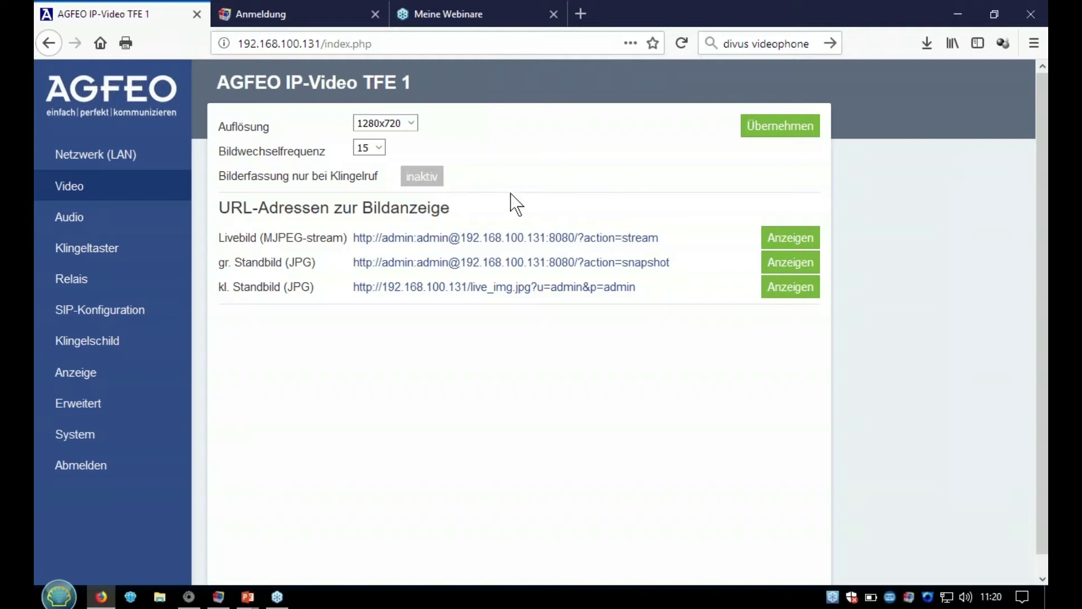
pyautogui.click(768, 136)
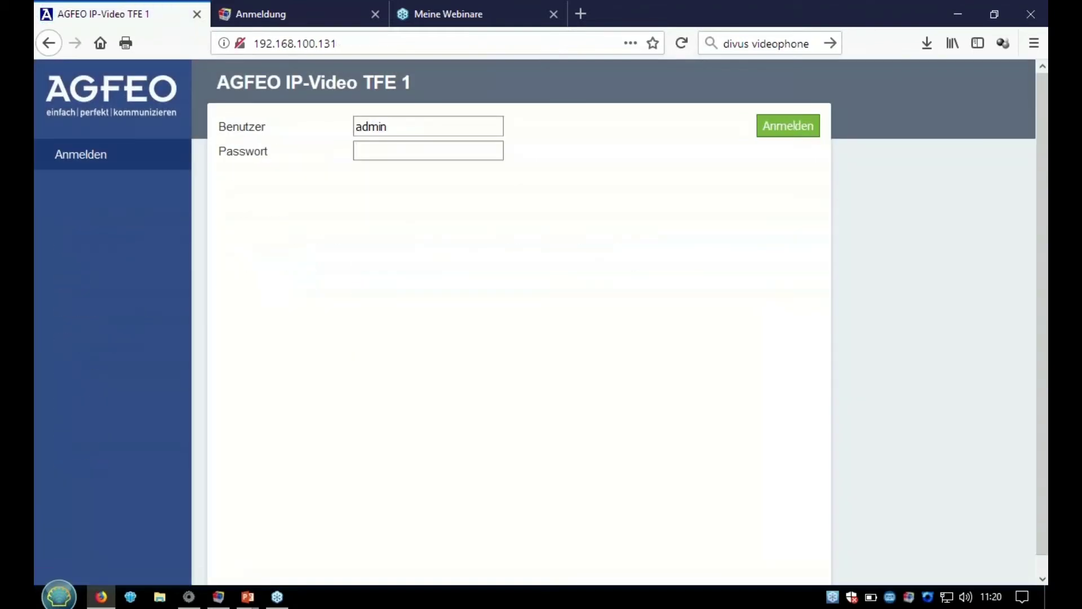
# - Log back into the IP-Video TFE 1 web interface with the administrator password
pyautogui.click(490, 151)
pyautogui.write('•••••')
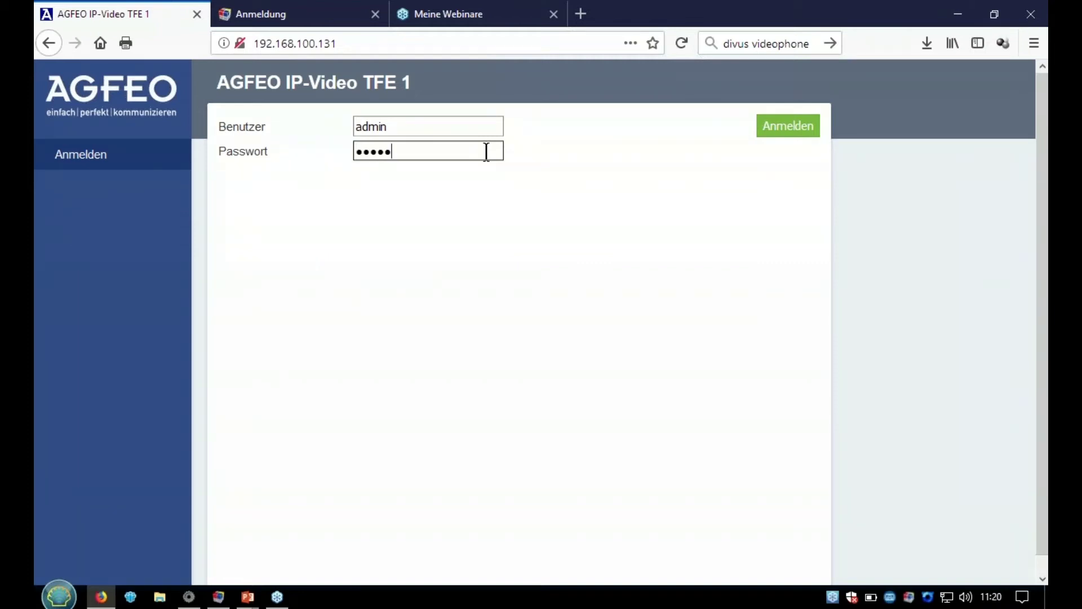
pyautogui.press('Return')
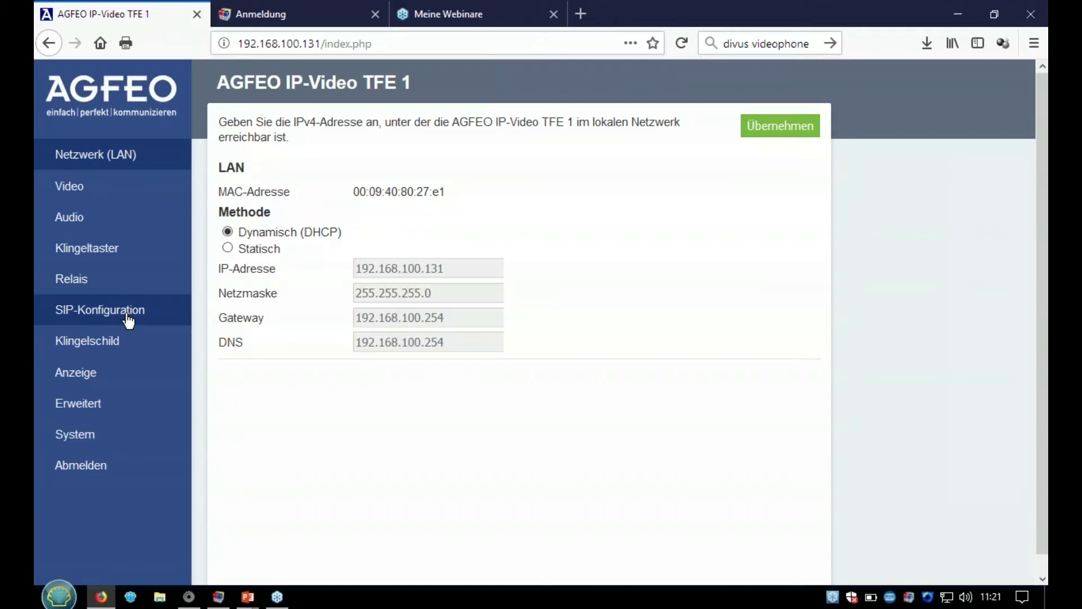
# - Enter SIP server 192.168.100.31, user VideoTFE and the SIP password, then apply
pyautogui.click(128, 320)
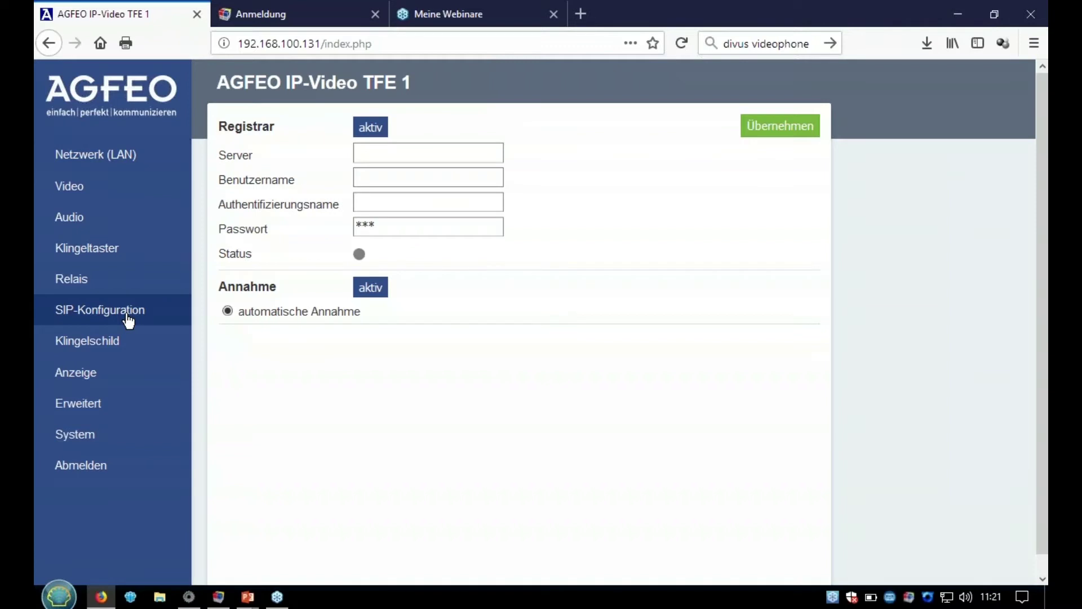
pyautogui.click(369, 152)
pyautogui.write('192.168.100.31')
pyautogui.press('Tab')
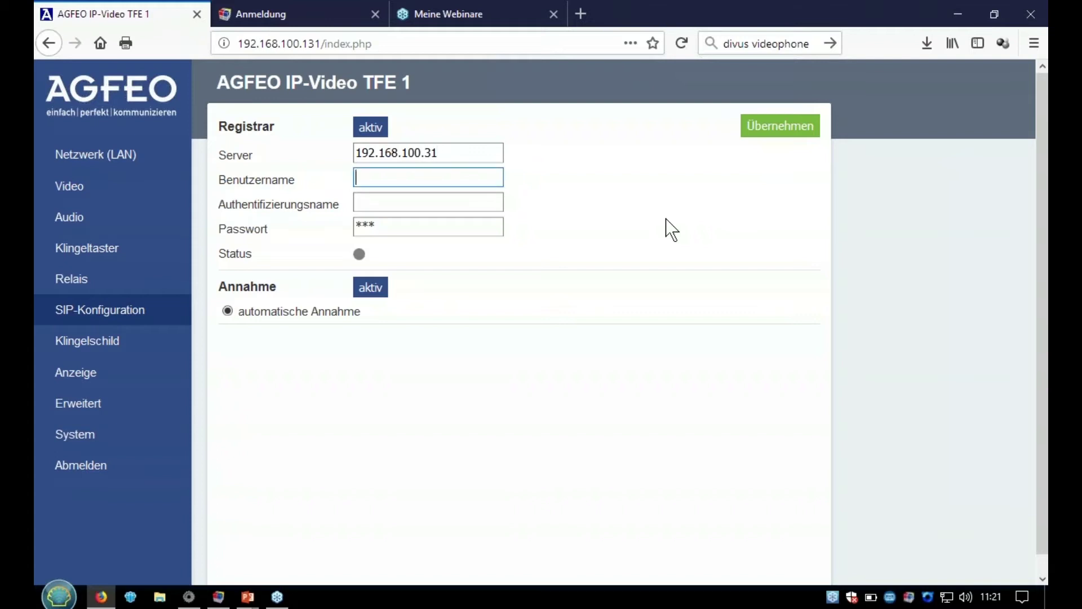
pyautogui.write('VideoTFE')
pyautogui.press('Tab')
pyautogui.press('Tab')
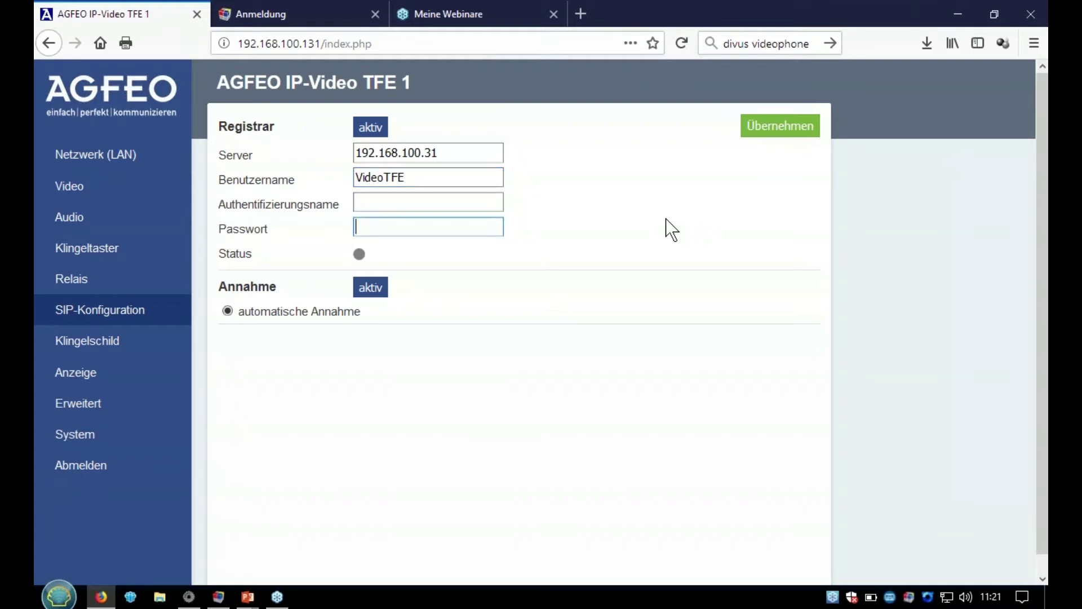
pyautogui.write('1234')
pyautogui.click(765, 139)
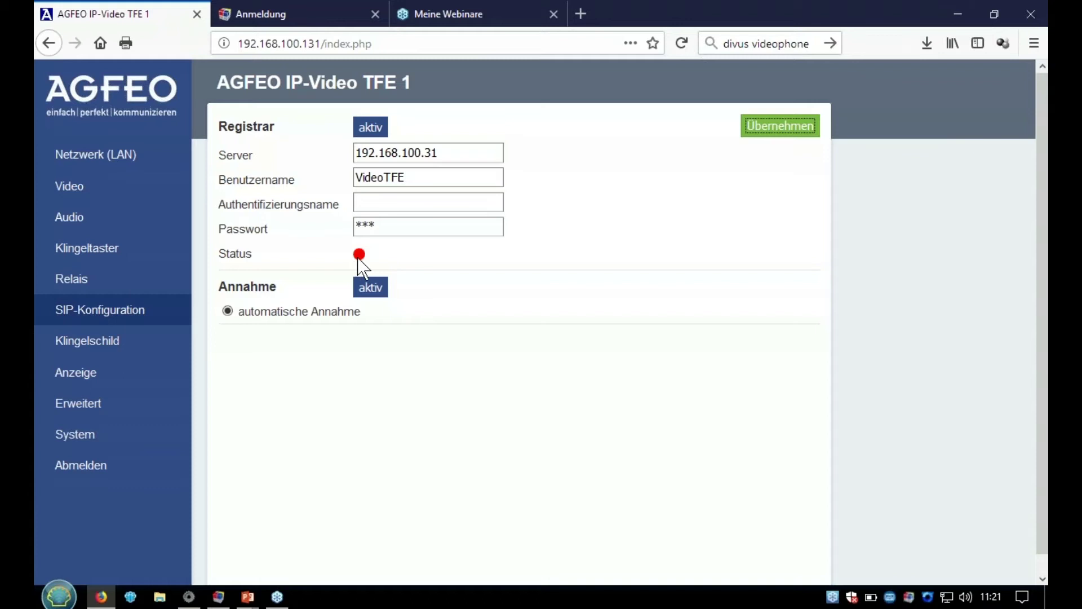
# - Log into ES 730 Konfiguration Online as admin with the account password
pyautogui.click(286, 22)
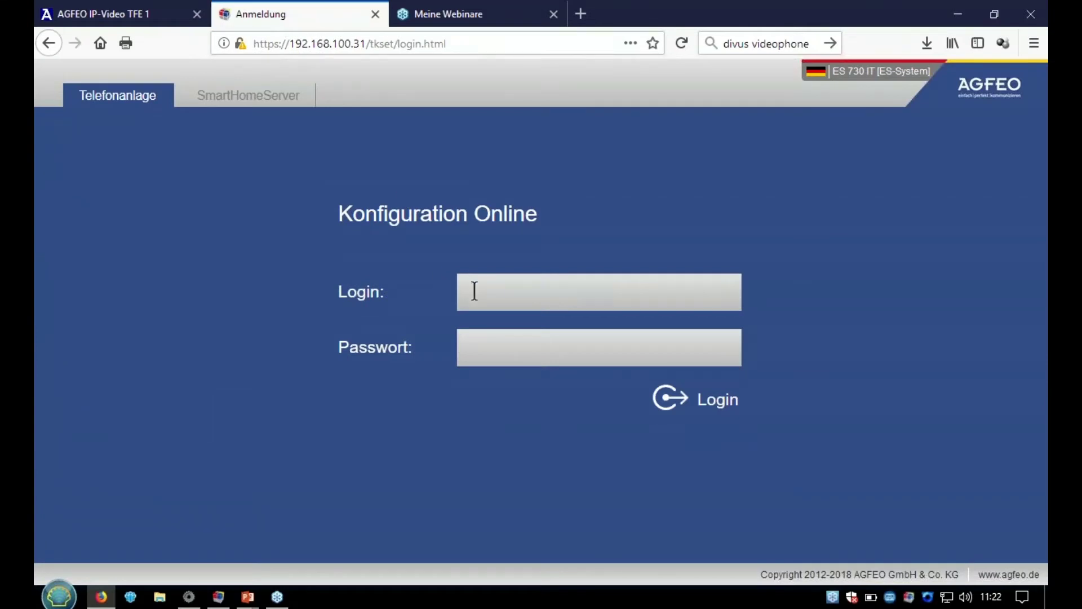
pyautogui.click(474, 291)
pyautogui.write('admin')
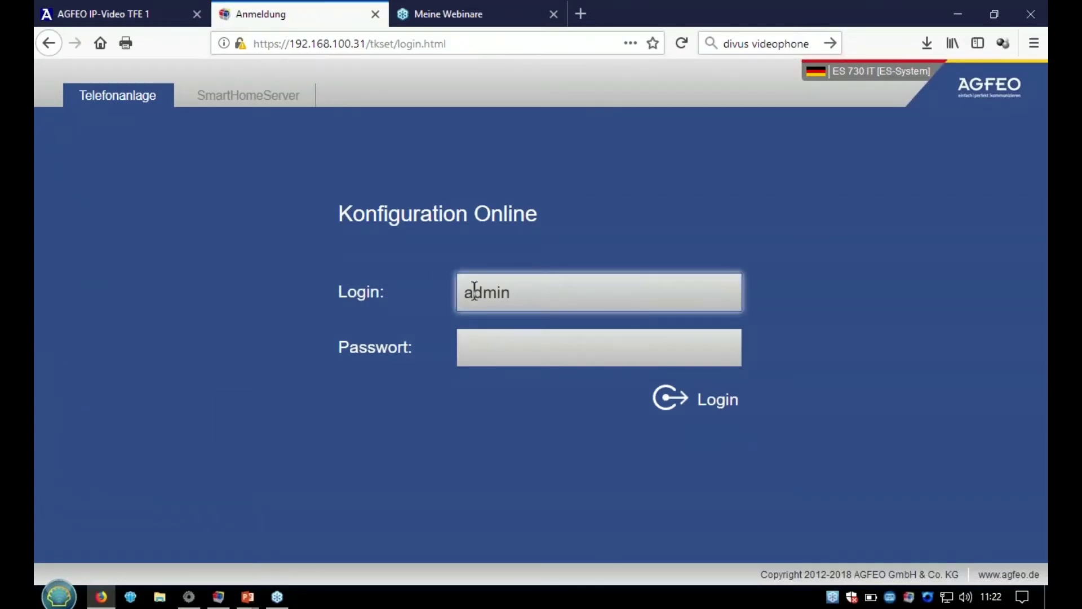
pyautogui.press('Tab')
pyautogui.write('admin')
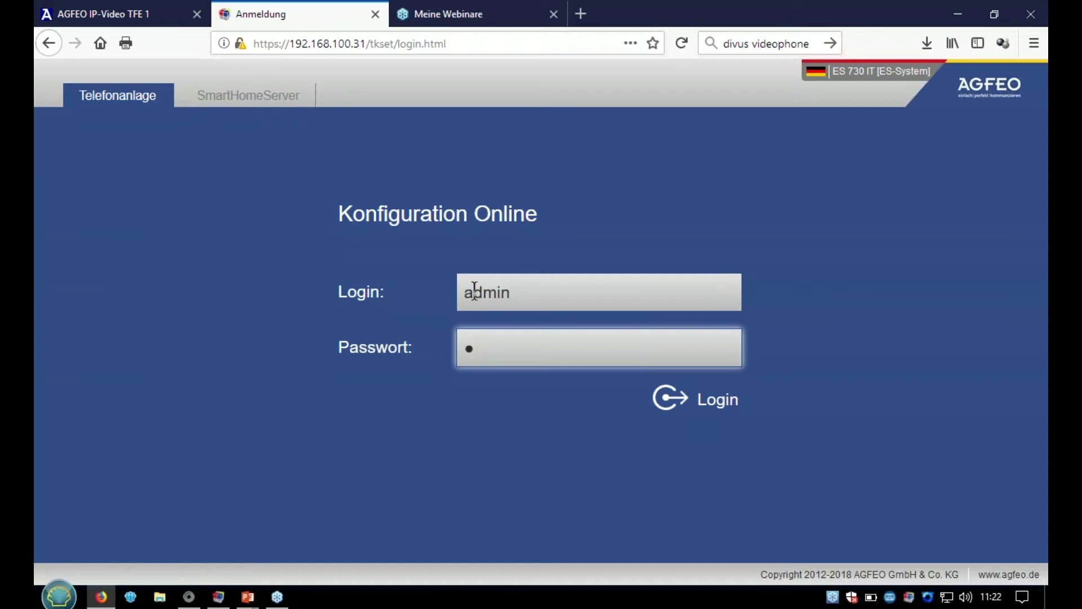
pyautogui.press('Return')
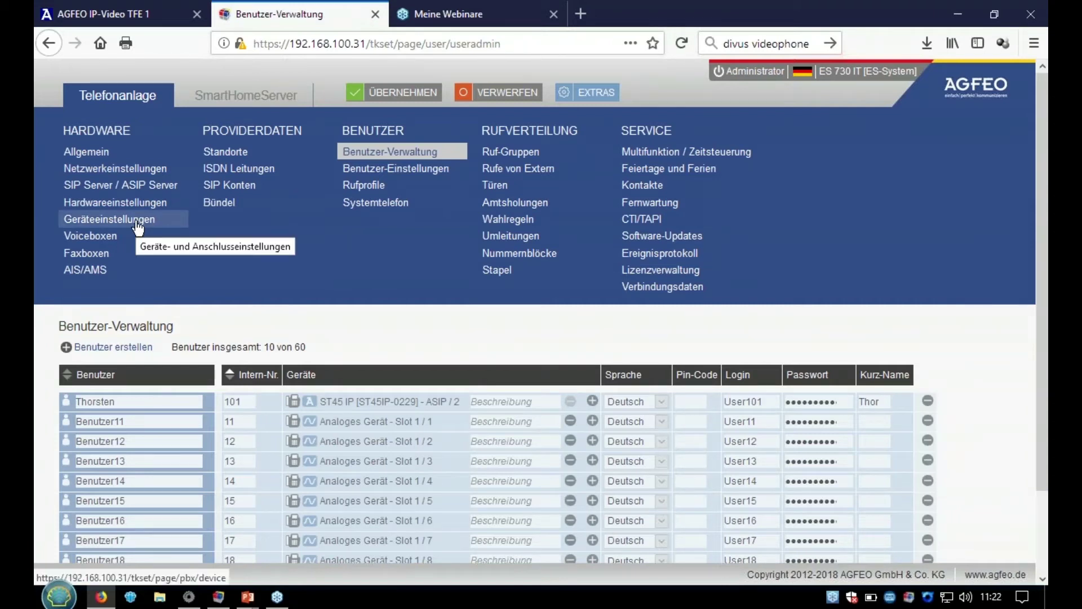
# - Open Geräteeinstellungen and select the IP-Video TFE device row
pyautogui.click(138, 224)
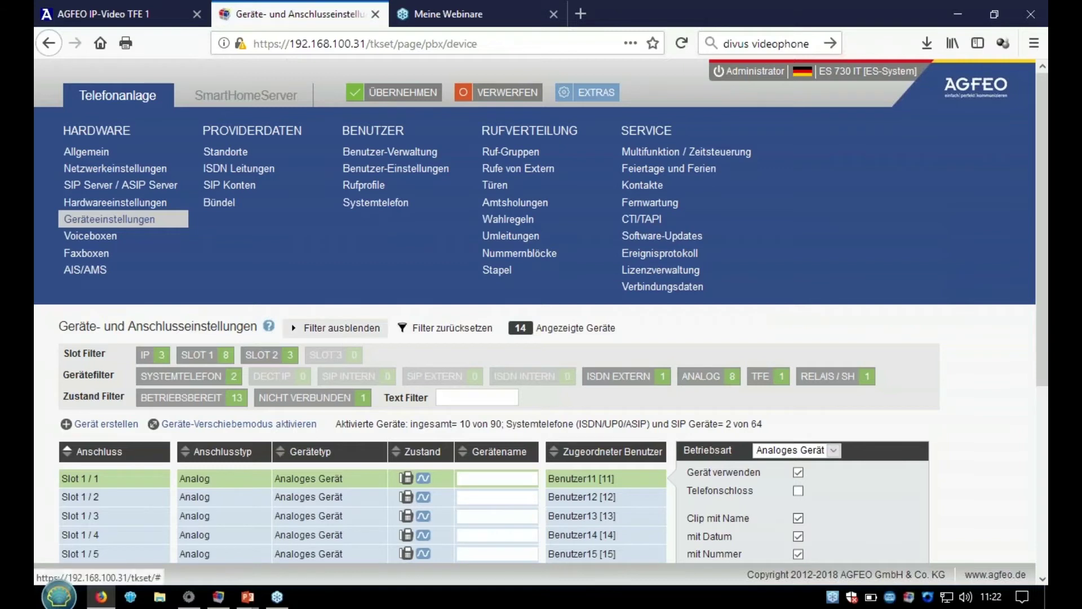
pyautogui.scroll(-5, 338, 341)
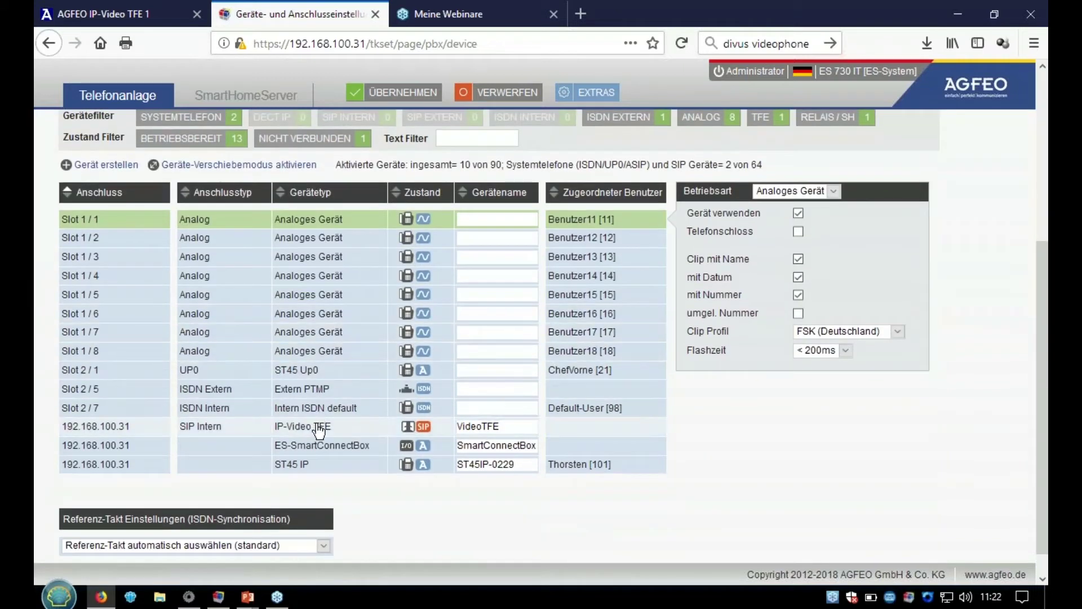
pyautogui.click(317, 434)
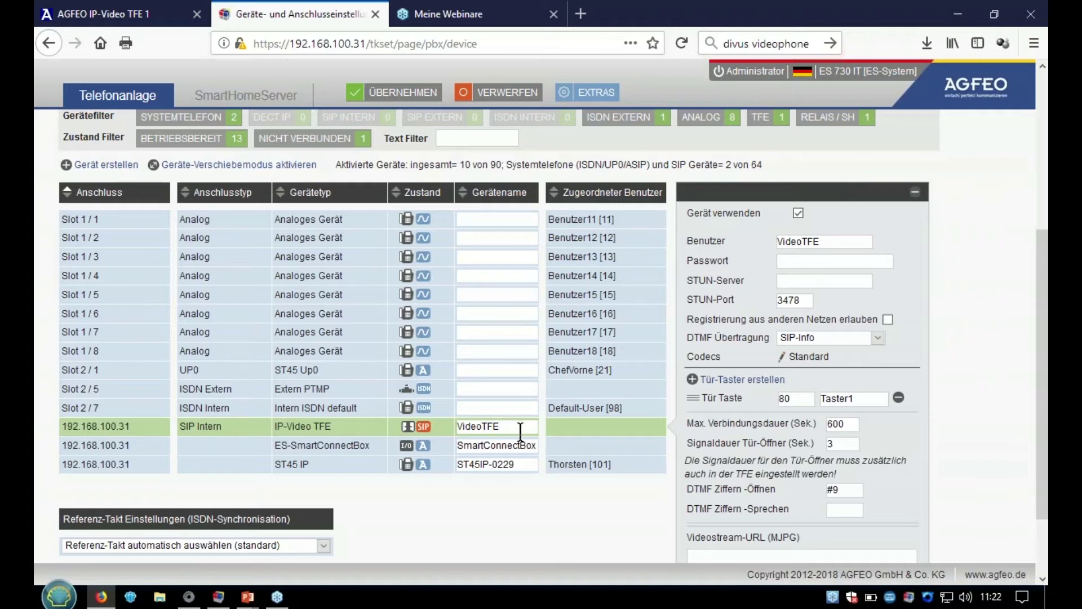
# - Give the PBX's IP-Video TFE device the matching SIP password and apply it
pyautogui.click(796, 259)
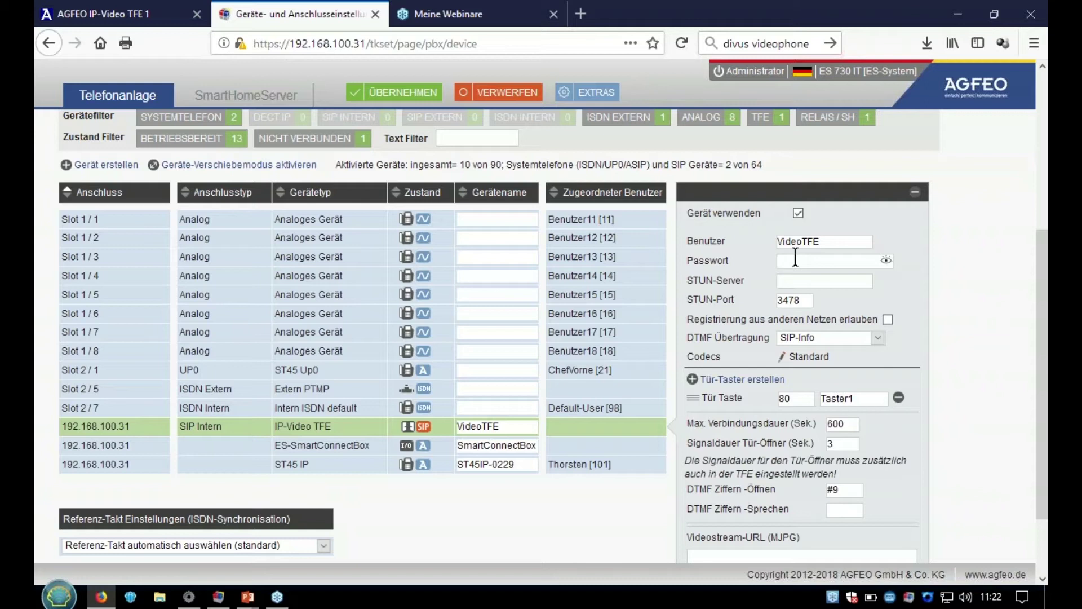
pyautogui.write('1234')
pyautogui.click(397, 96)
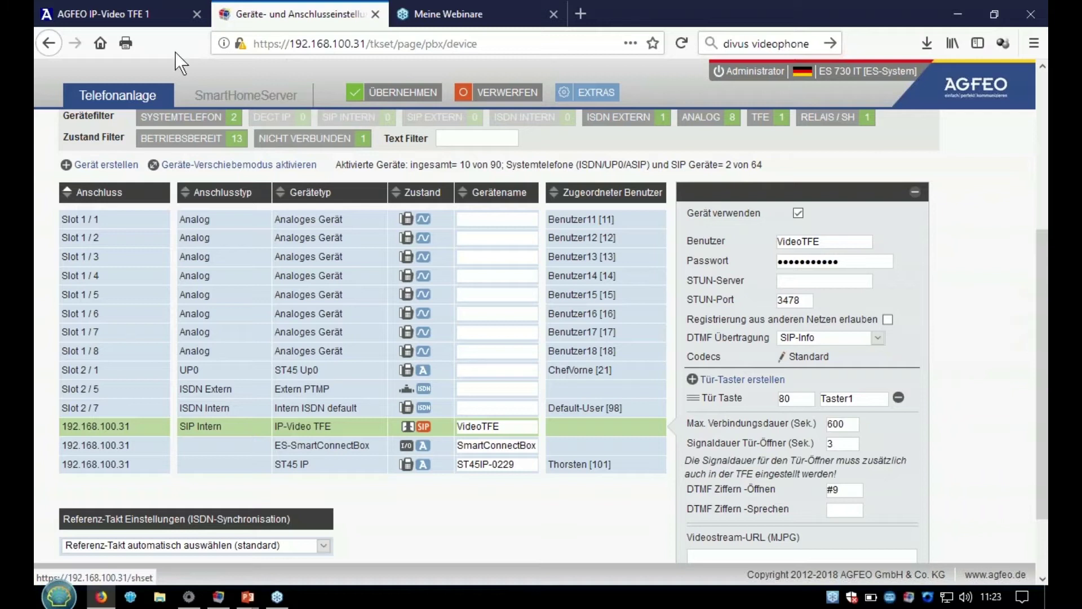
pyautogui.click(124, 16)
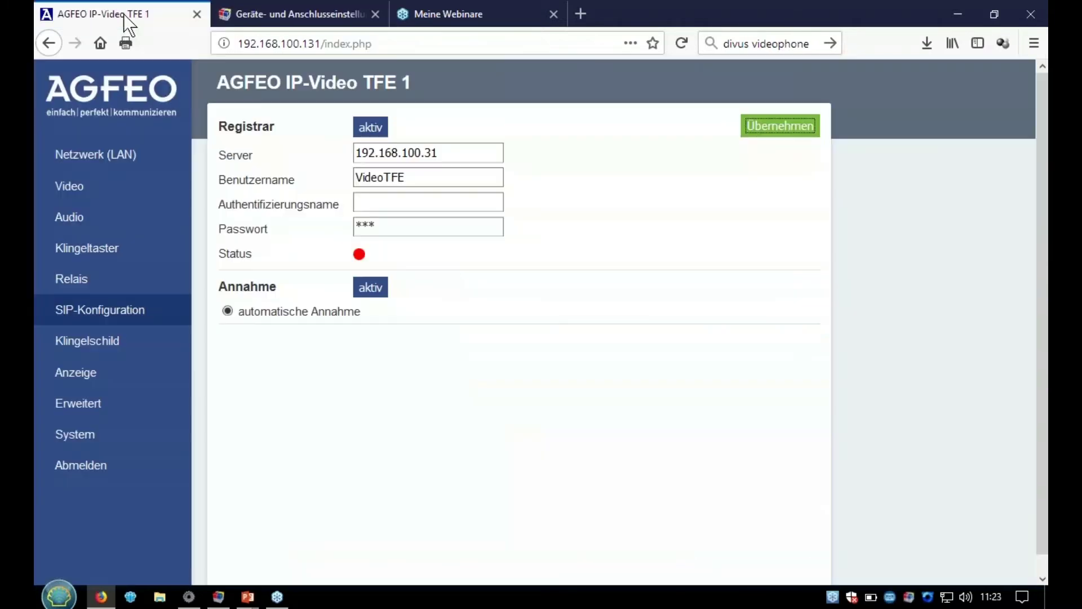
# - Reapply the door station's SIP settings so registration shows successful
pyautogui.click(778, 129)
pyautogui.click(320, 12)
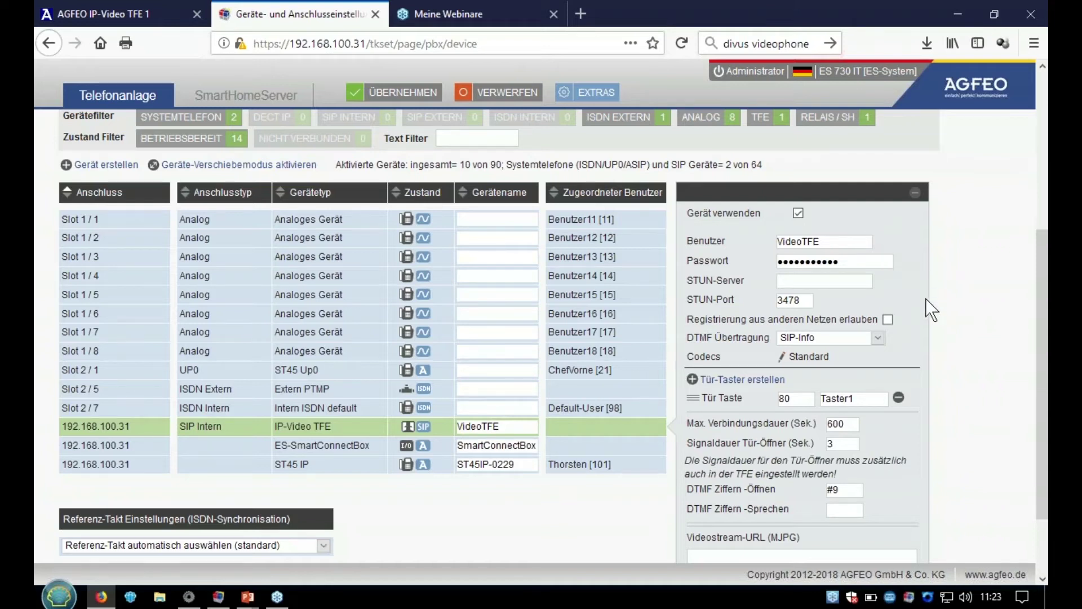
pyautogui.scroll(-3, 925, 299)
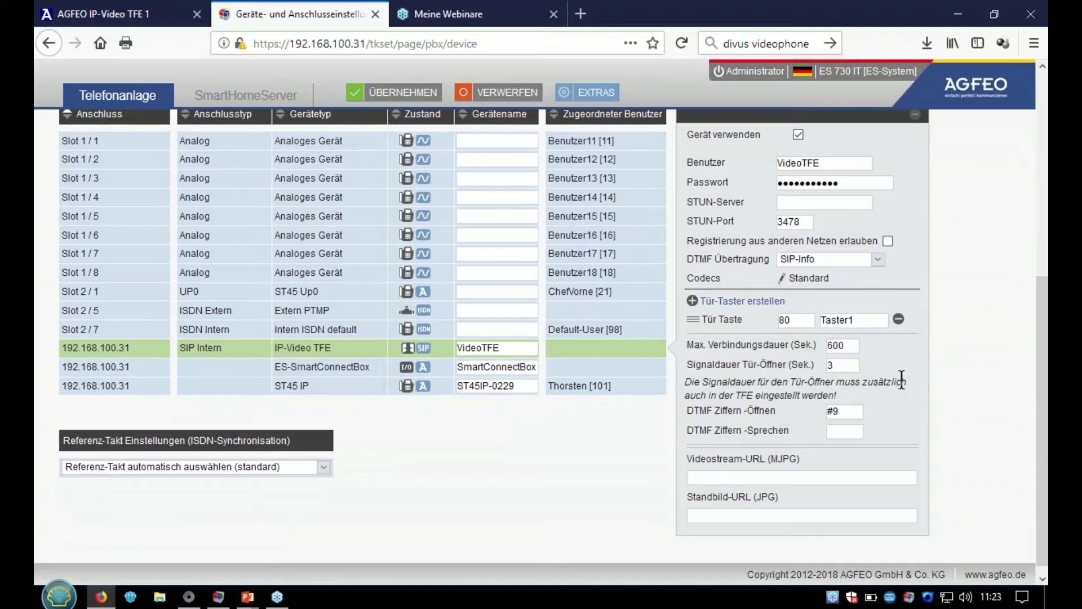
pyautogui.moveTo(687, 466)
pyautogui.moveTo(768, 503)
pyautogui.click(113, 9)
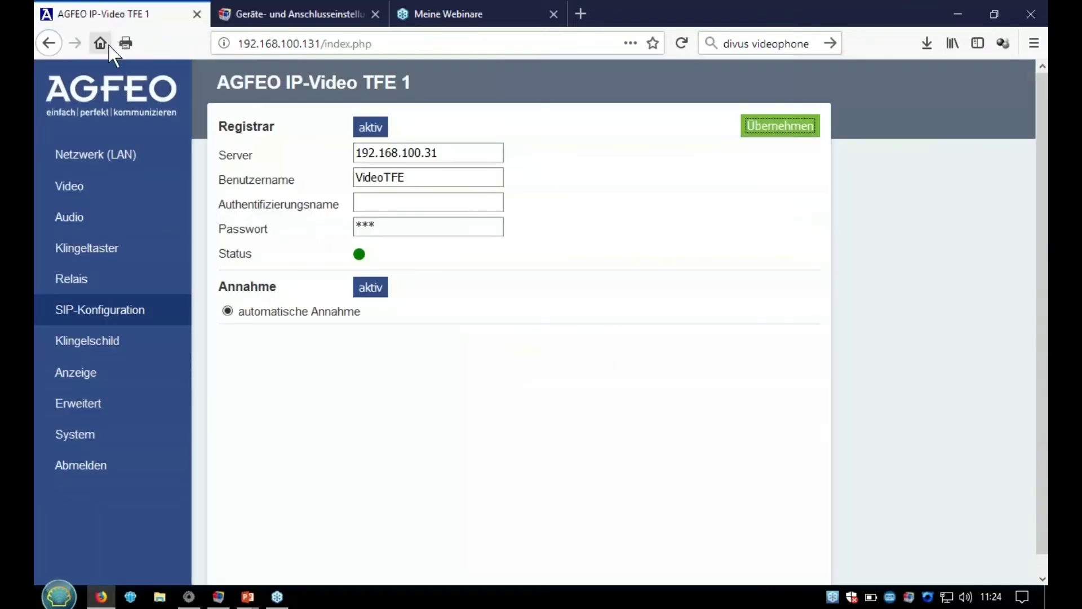
# - Copy the TFE's snapshot link into the PBX's Standbild-URL (JPG) field
pyautogui.click(72, 196)
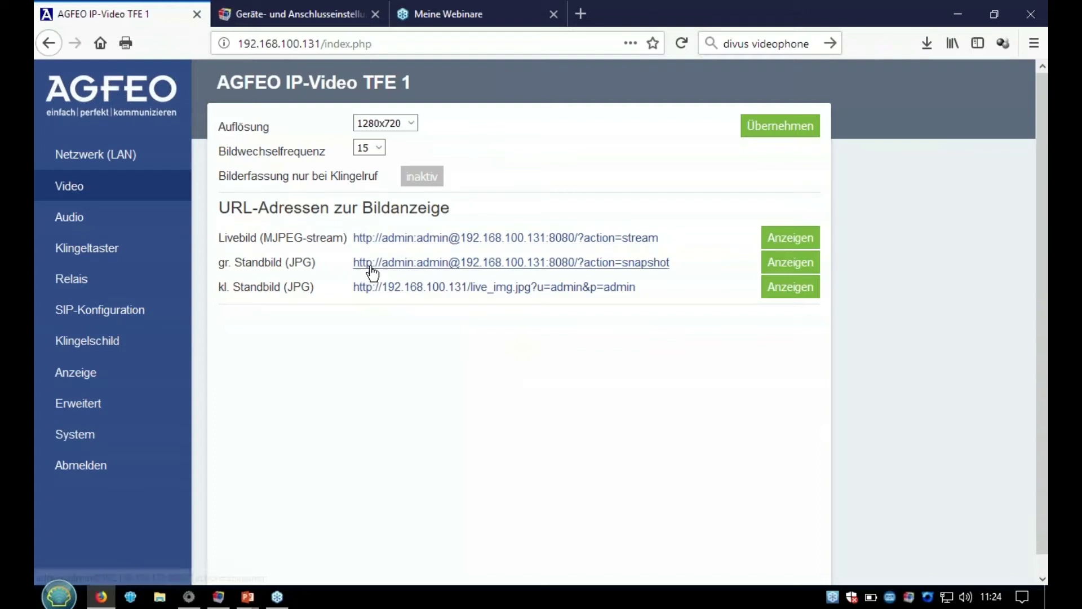
pyautogui.rightClick(666, 269)
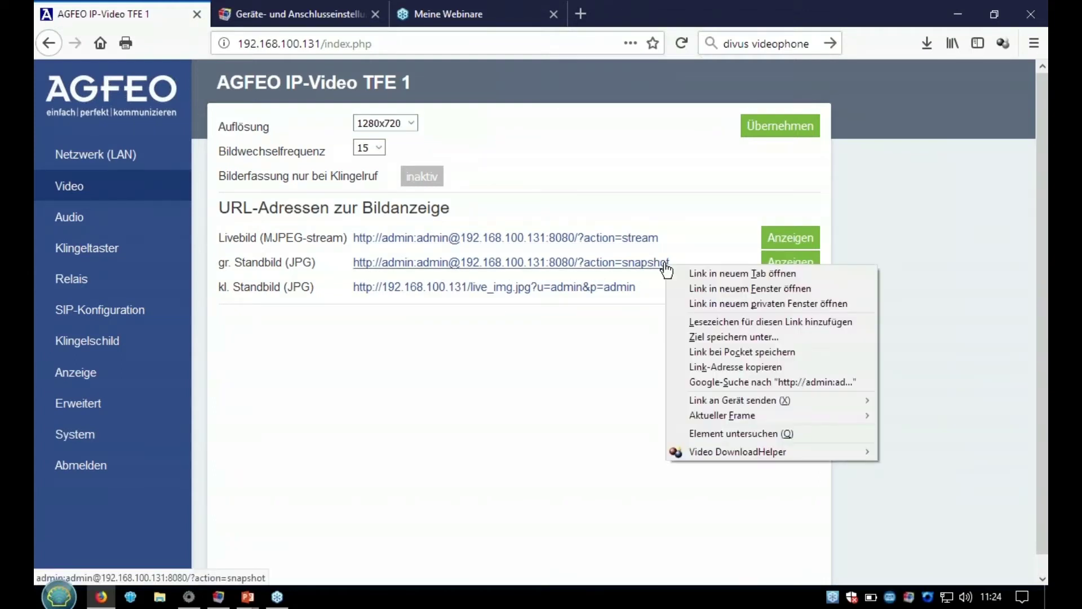
pyautogui.click(696, 368)
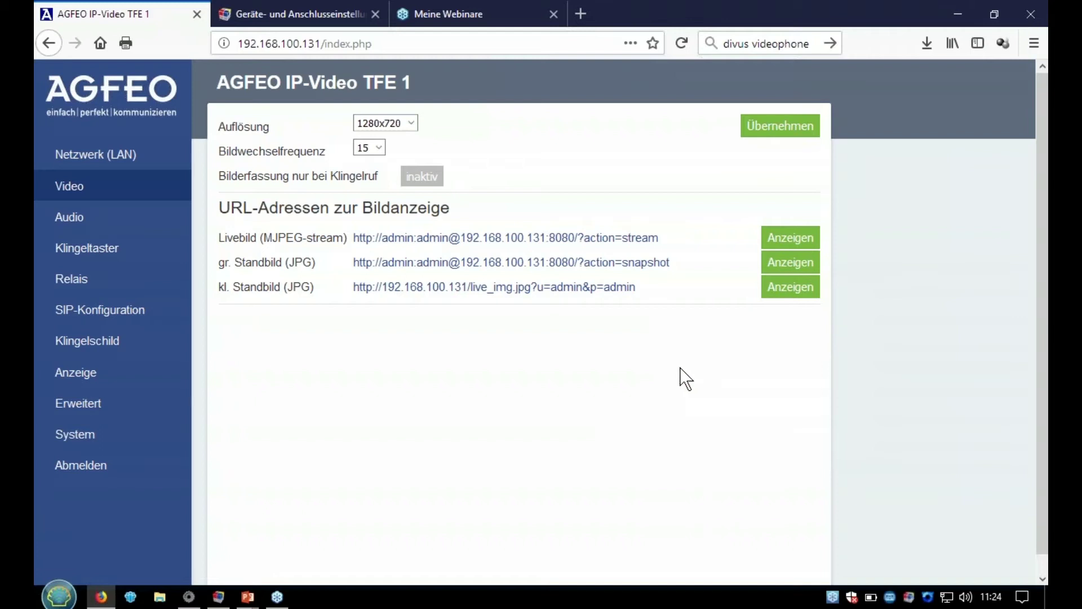
pyautogui.click(309, 23)
pyautogui.click(715, 516)
pyautogui.hotkey('ctrl', 'v')
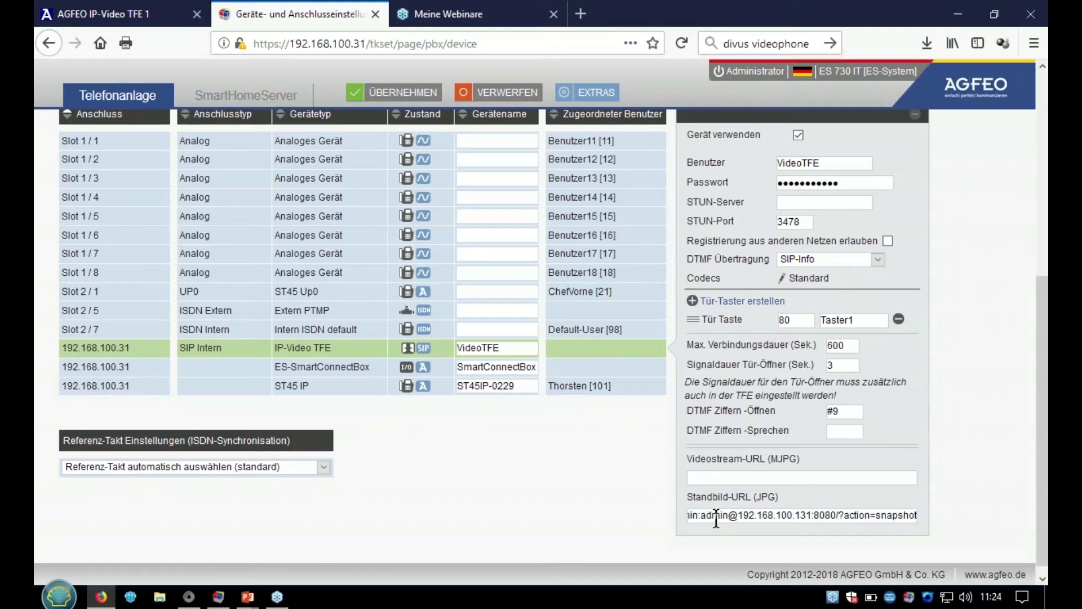
# - Paste the TFE's MJPEG live-stream address into Videostream-URL and apply the VideoTFE settings
pyautogui.click(133, 13)
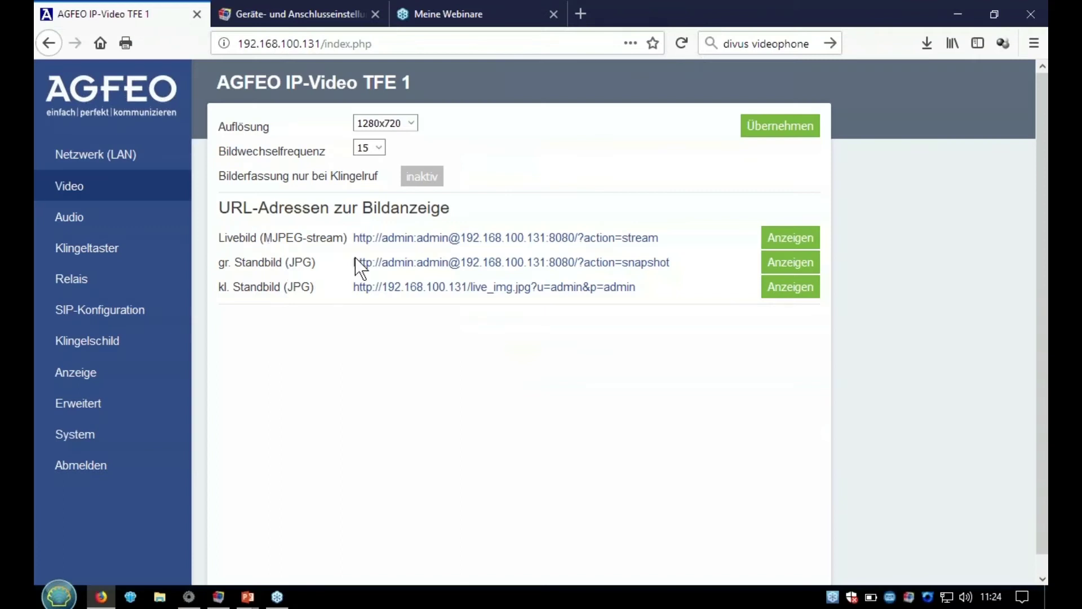
pyautogui.rightClick(400, 243)
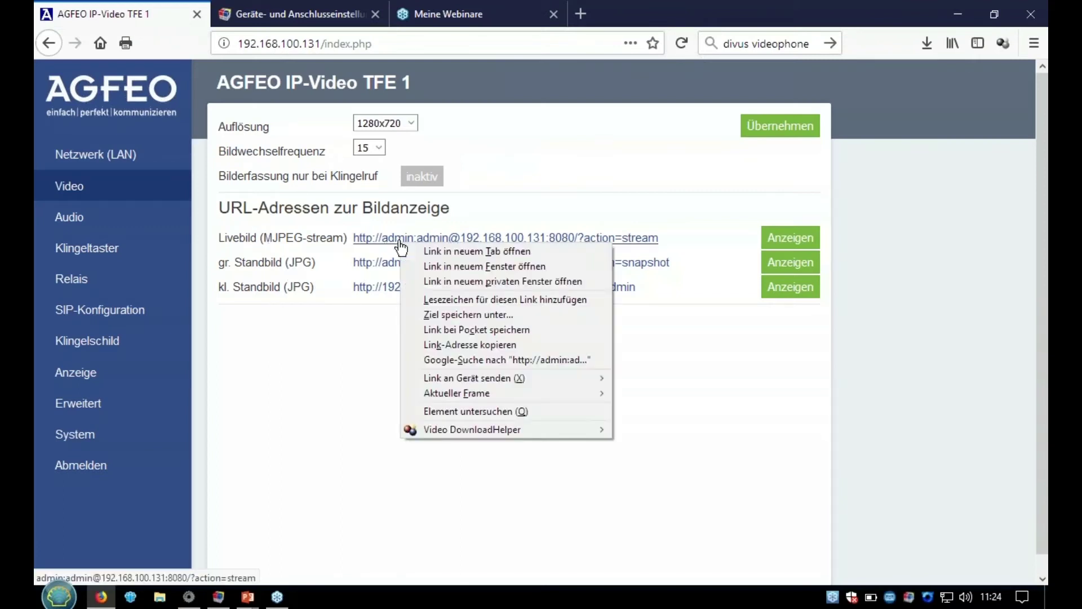
pyautogui.click(475, 346)
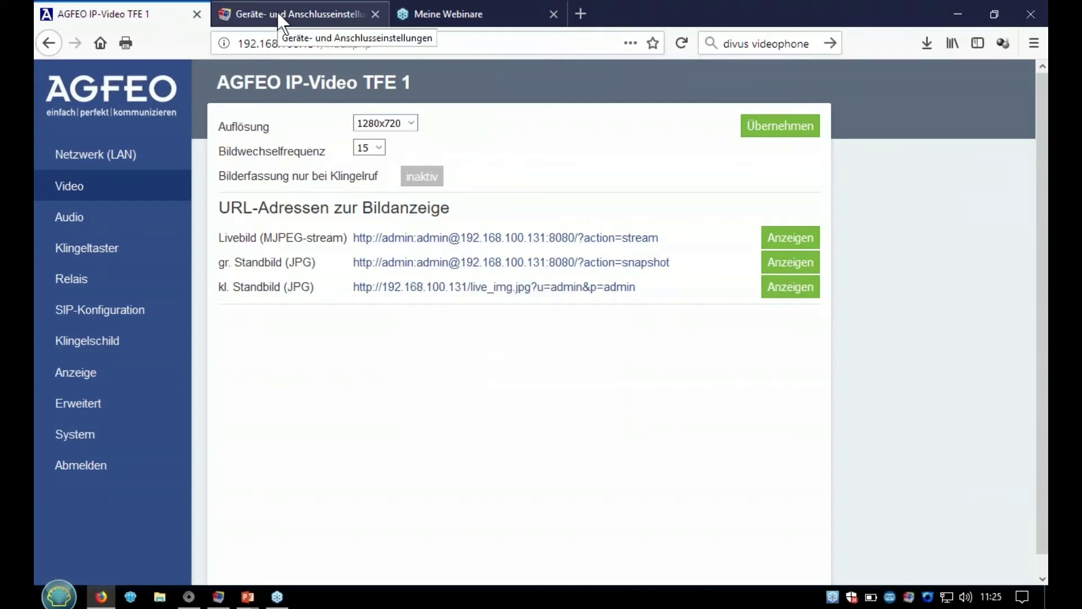
pyautogui.click(280, 17)
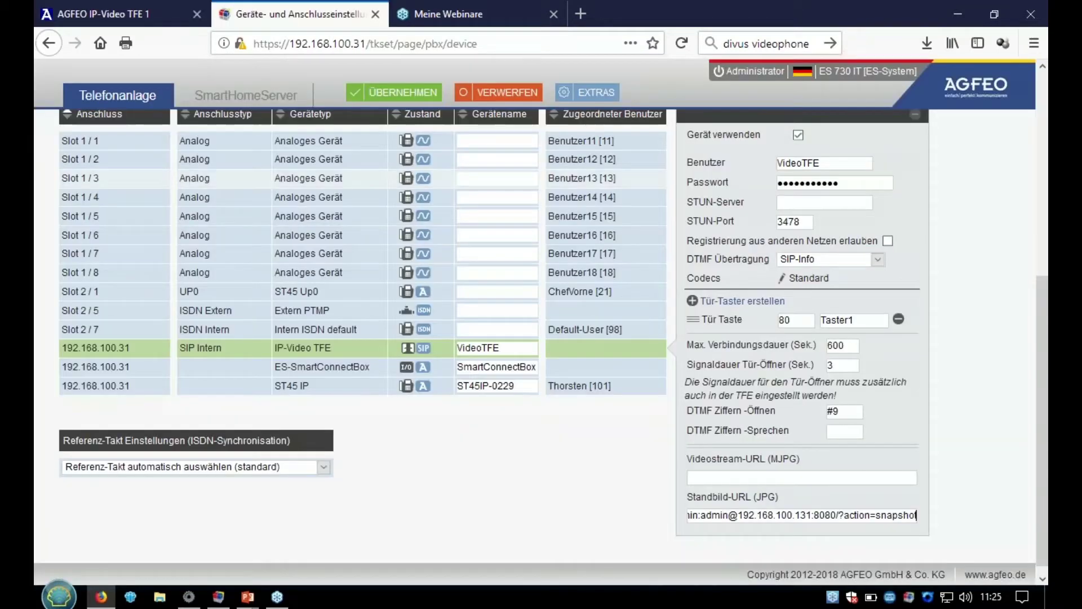
pyautogui.rightClick(713, 477)
pyautogui.moveTo(728, 472)
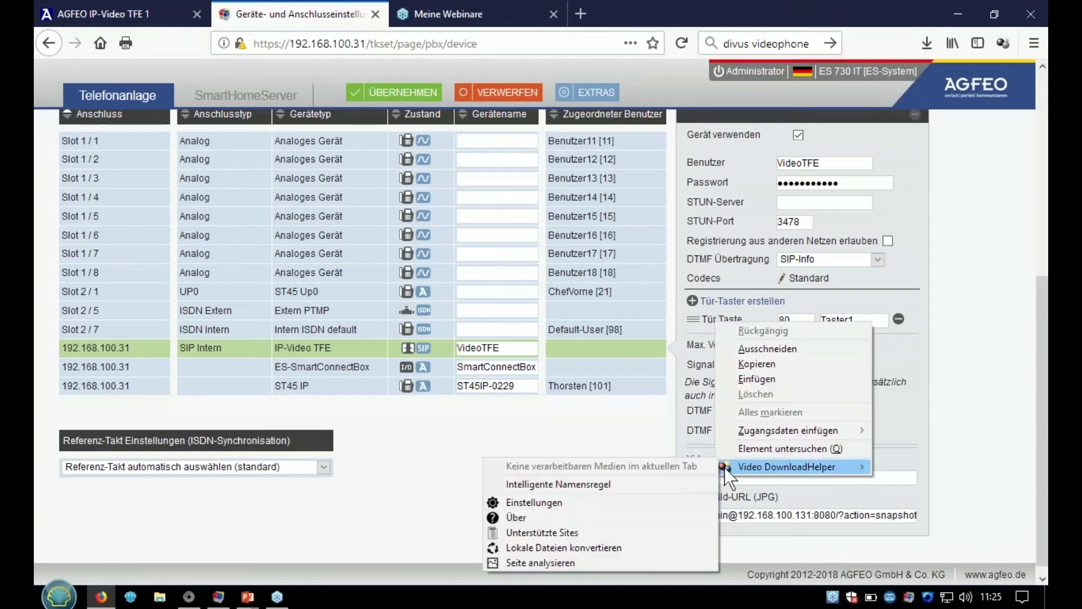
pyautogui.click(908, 477)
pyautogui.rightClick(810, 482)
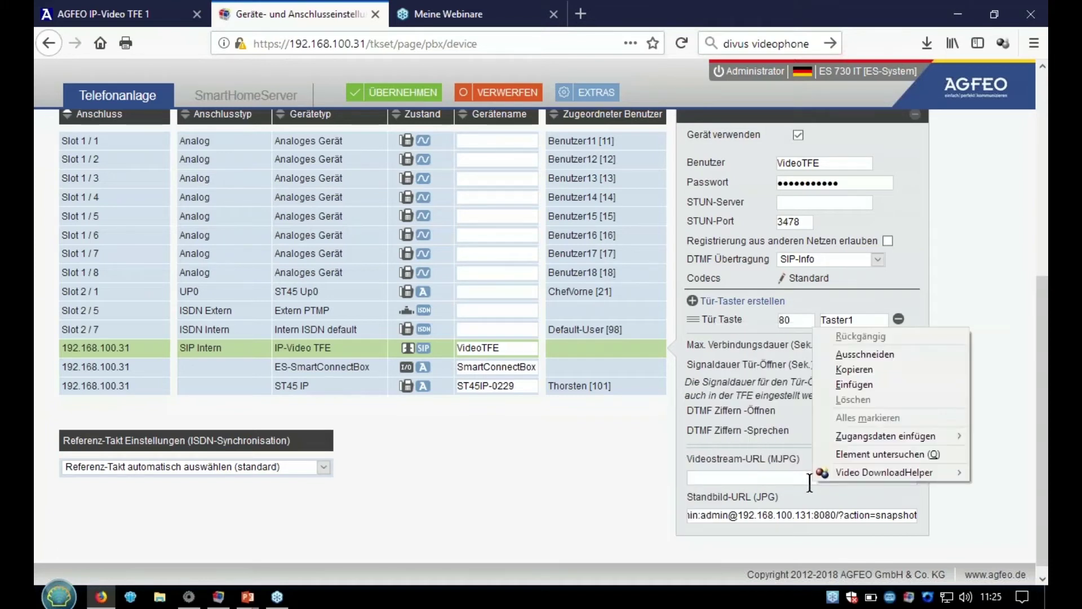
pyautogui.click(854, 384)
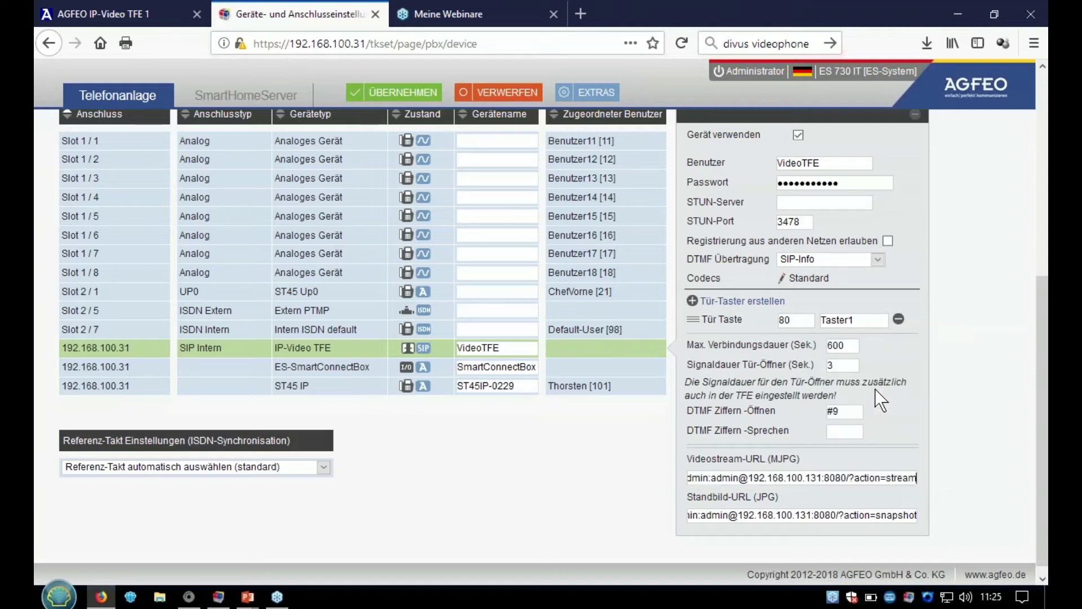
pyautogui.click(395, 91)
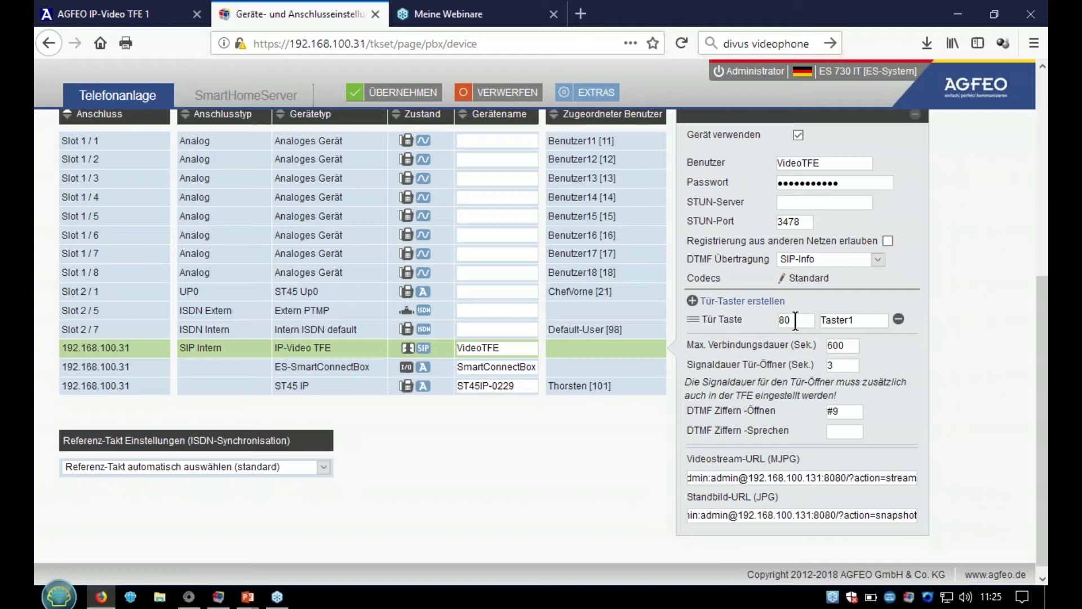
pyautogui.doubleClick(795, 320)
pyautogui.click(106, 7)
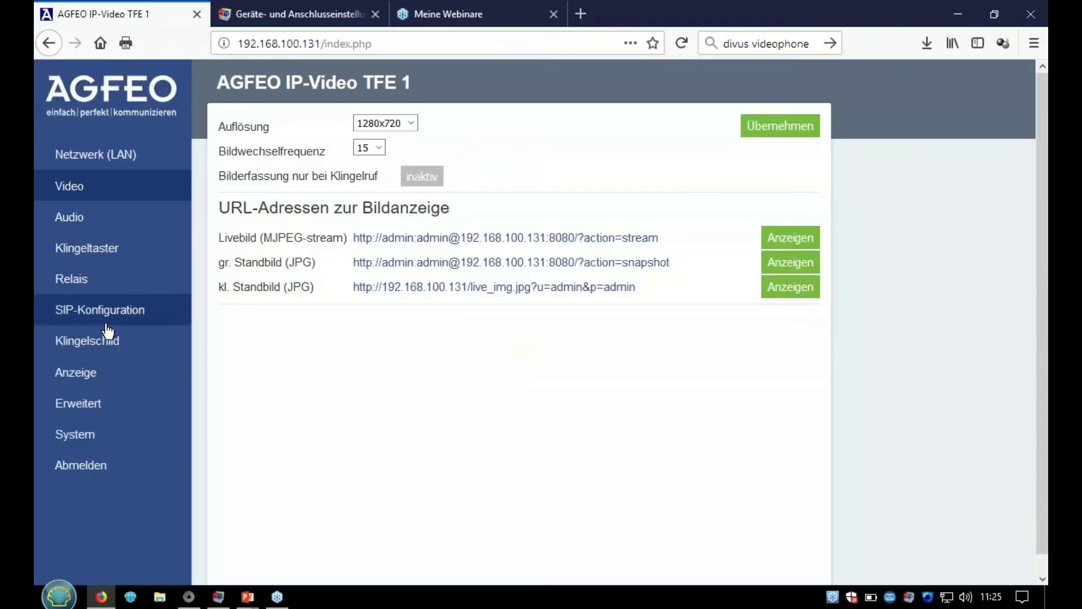
pyautogui.click(93, 259)
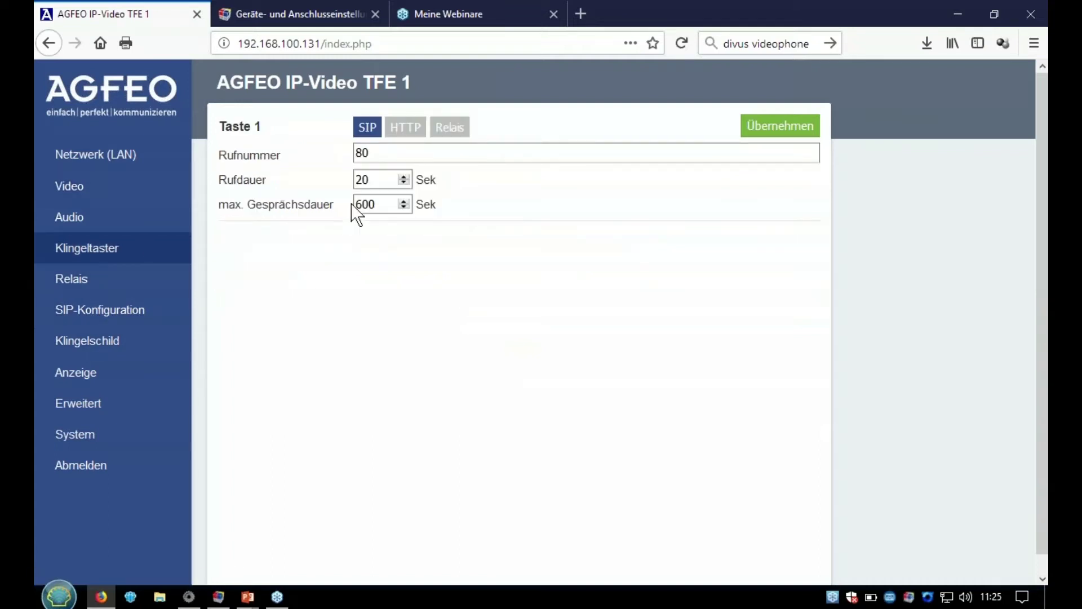
pyautogui.doubleClick(389, 153)
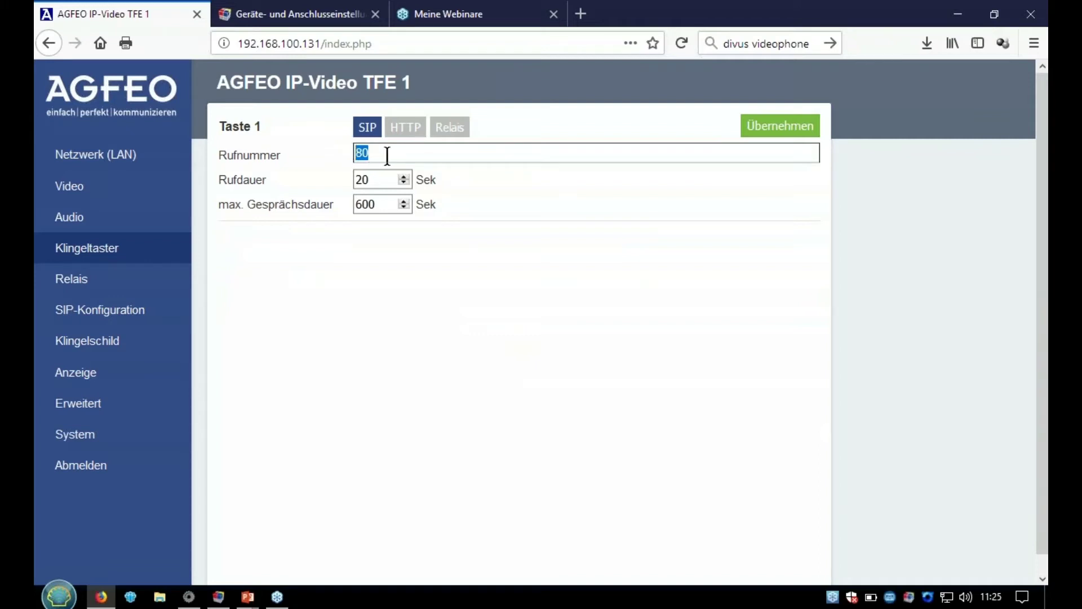
pyautogui.click(293, 9)
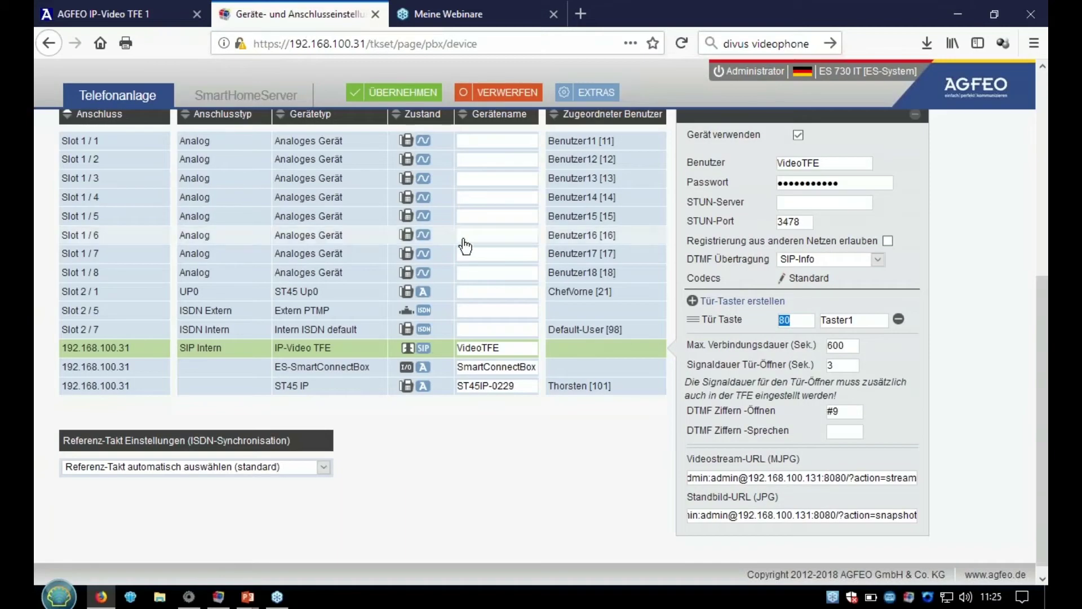
pyautogui.click(801, 321)
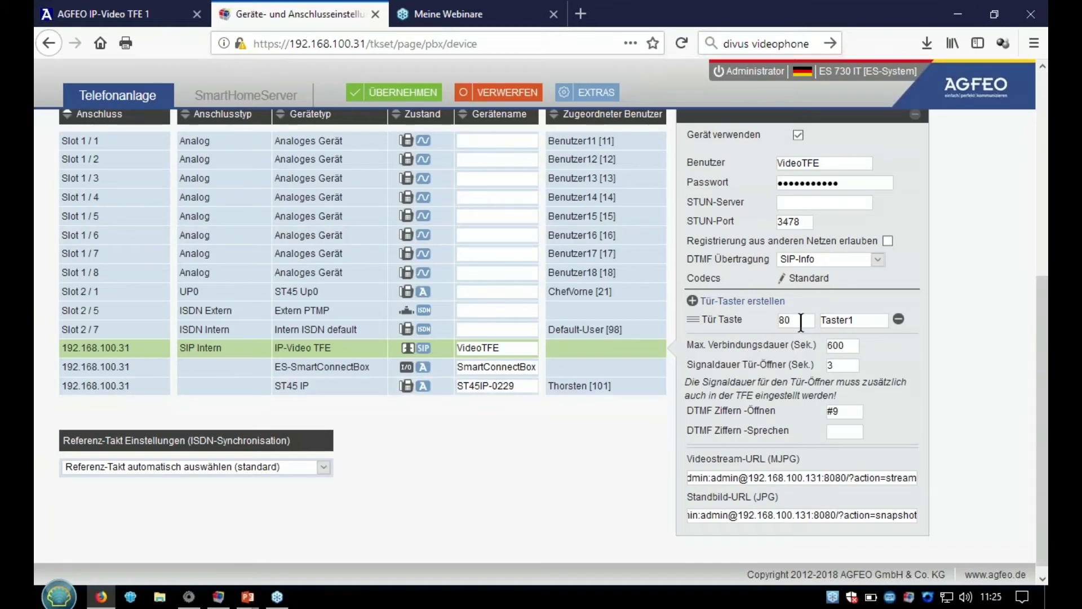
pyautogui.scroll(6, 801, 324)
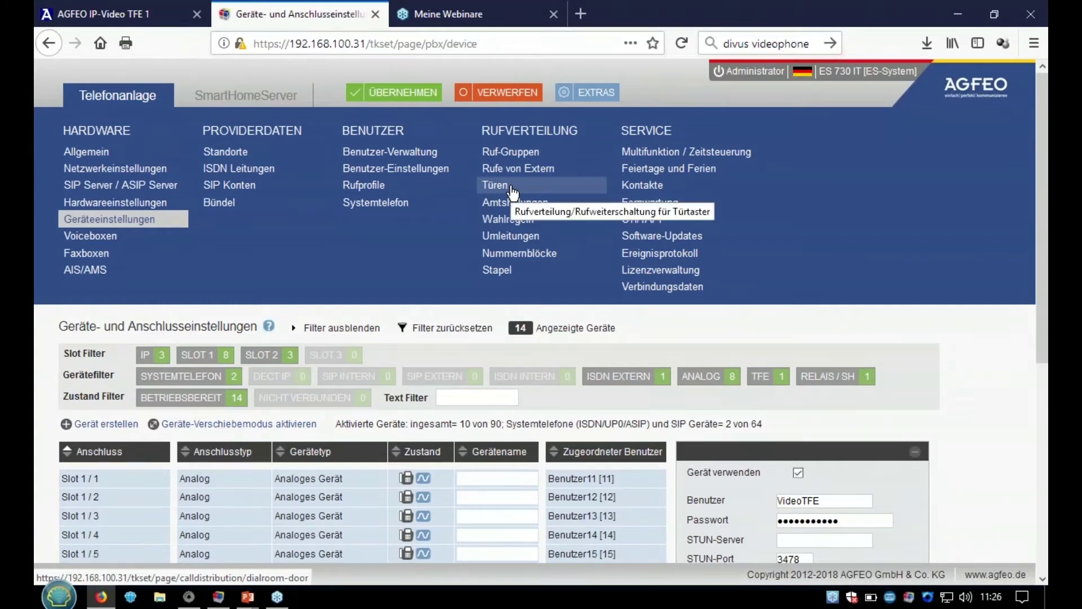
# - Create a Türen call distribution variant for door button Taster1 [80]
pyautogui.click(510, 189)
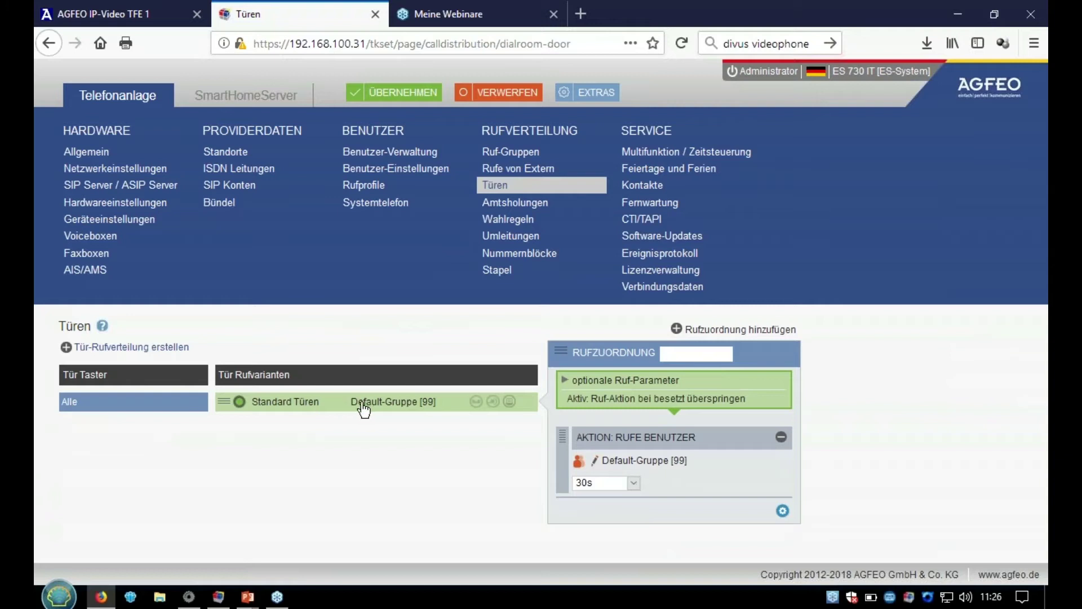
pyautogui.click(66, 347)
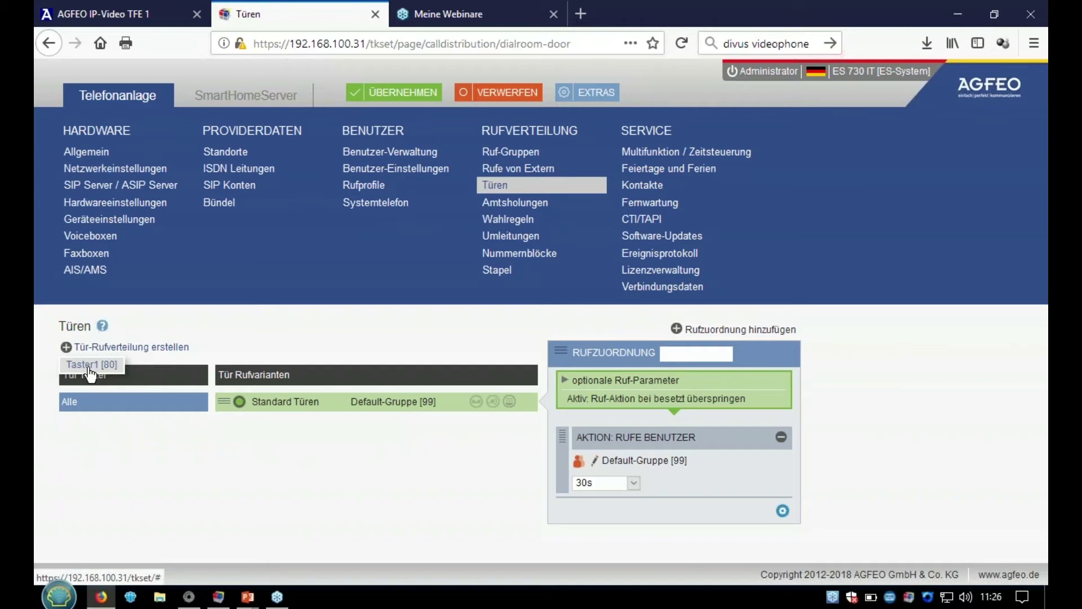
pyautogui.moveTo(89, 372); pyautogui.dragTo(91, 383)
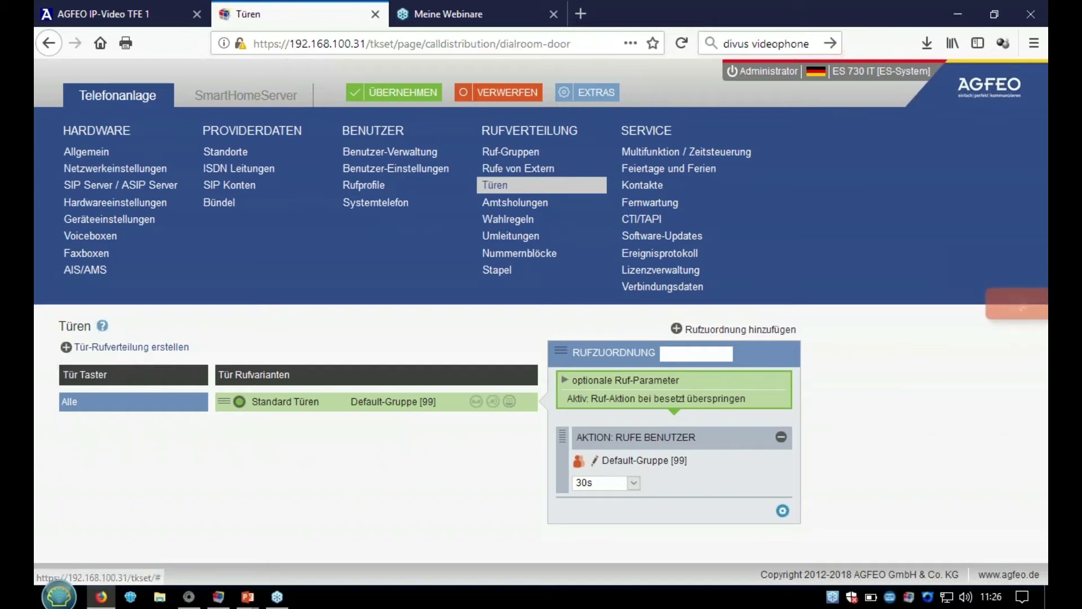
pyautogui.click(270, 402)
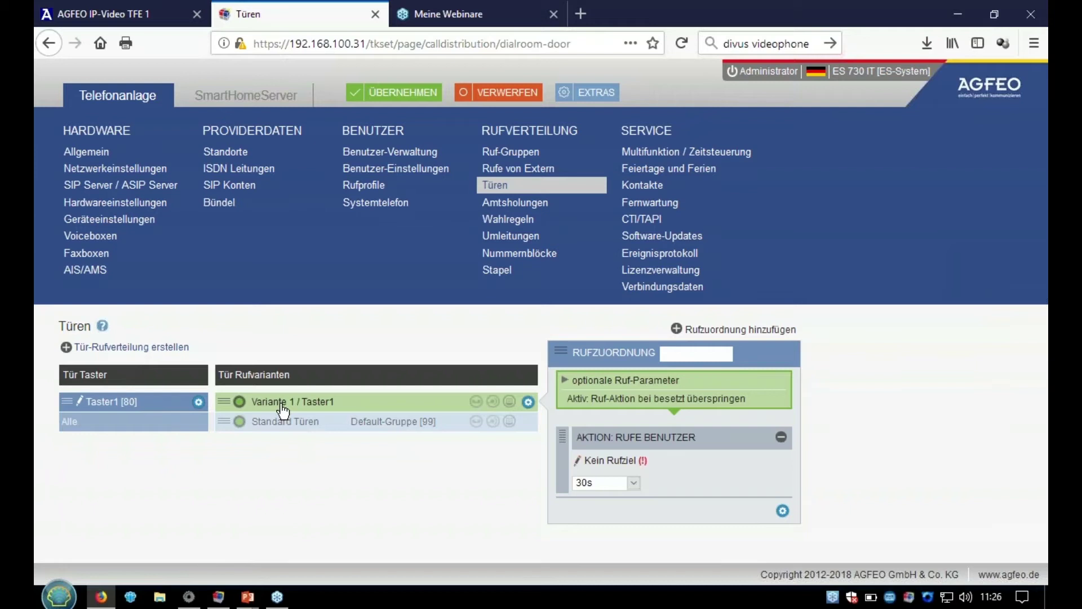
# - Add users 101 and 21 as call targets and apply the distribution
pyautogui.click(608, 463)
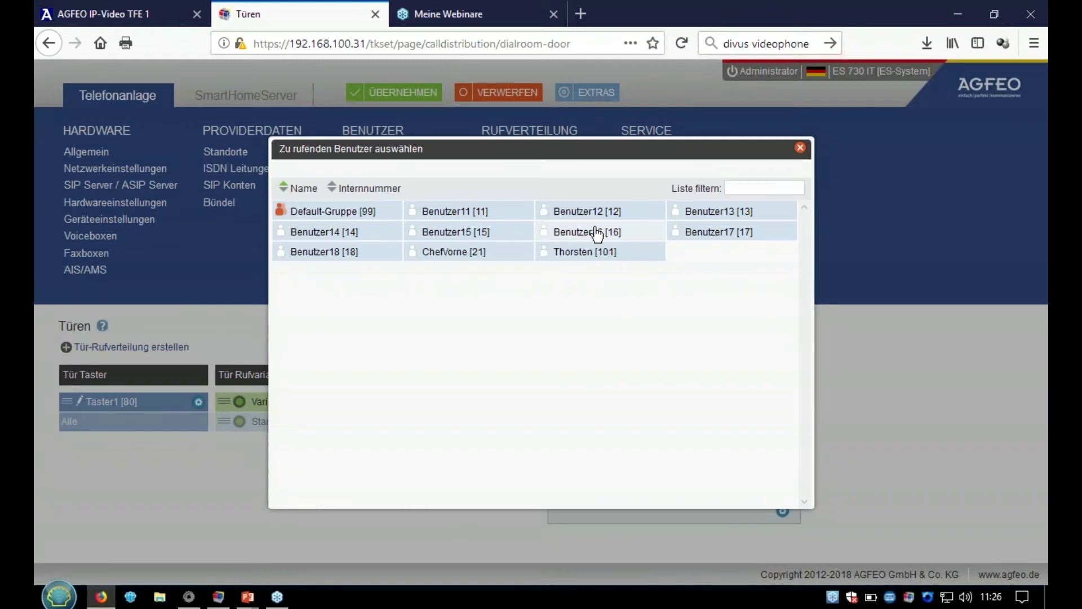
pyautogui.click(577, 260)
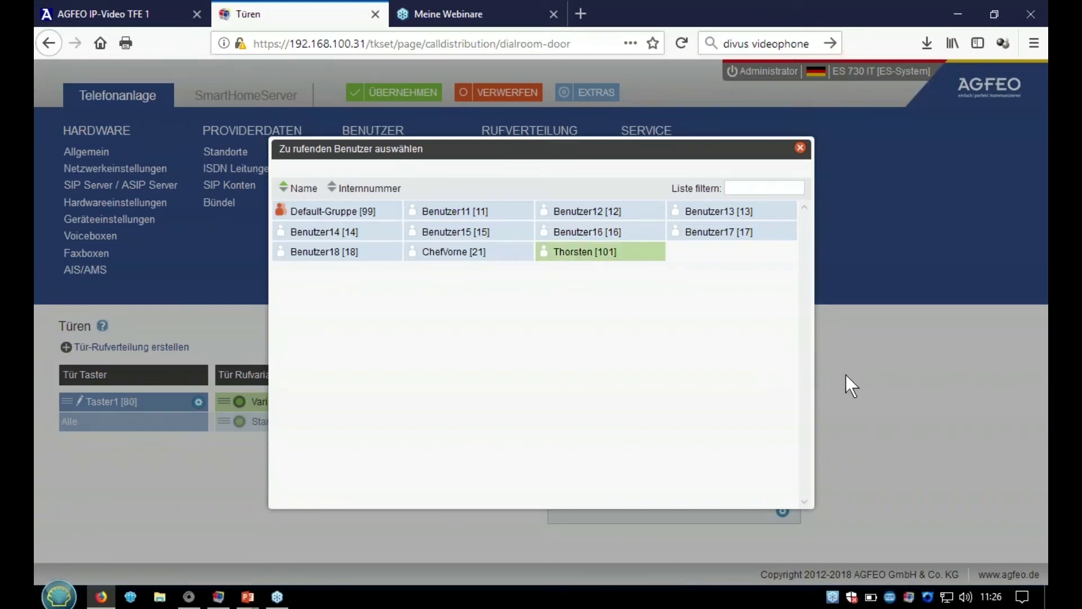
pyautogui.click(845, 374)
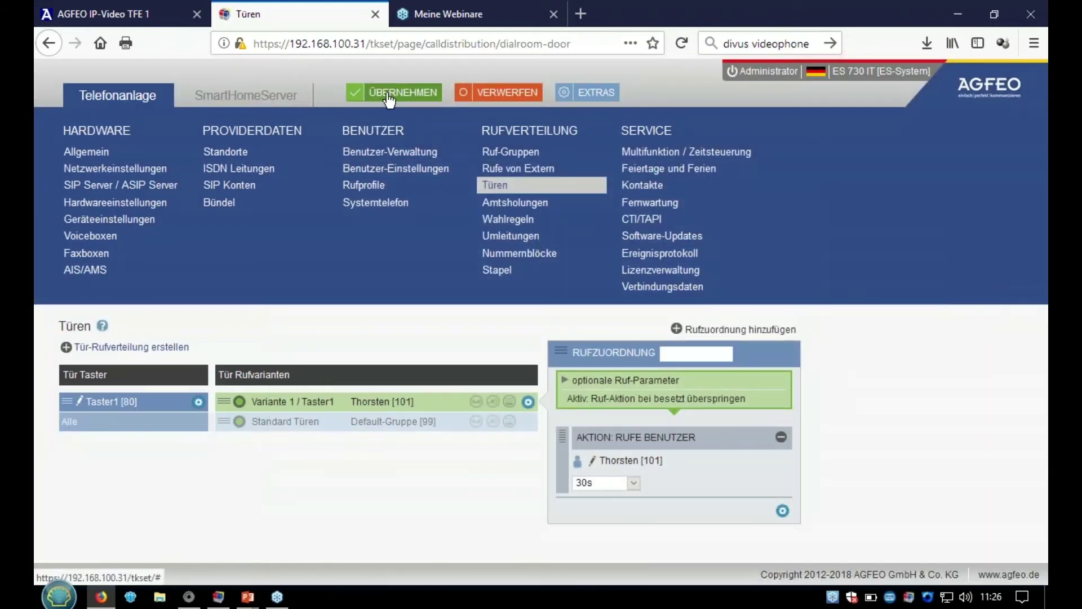
pyautogui.click(611, 463)
pyautogui.click(438, 258)
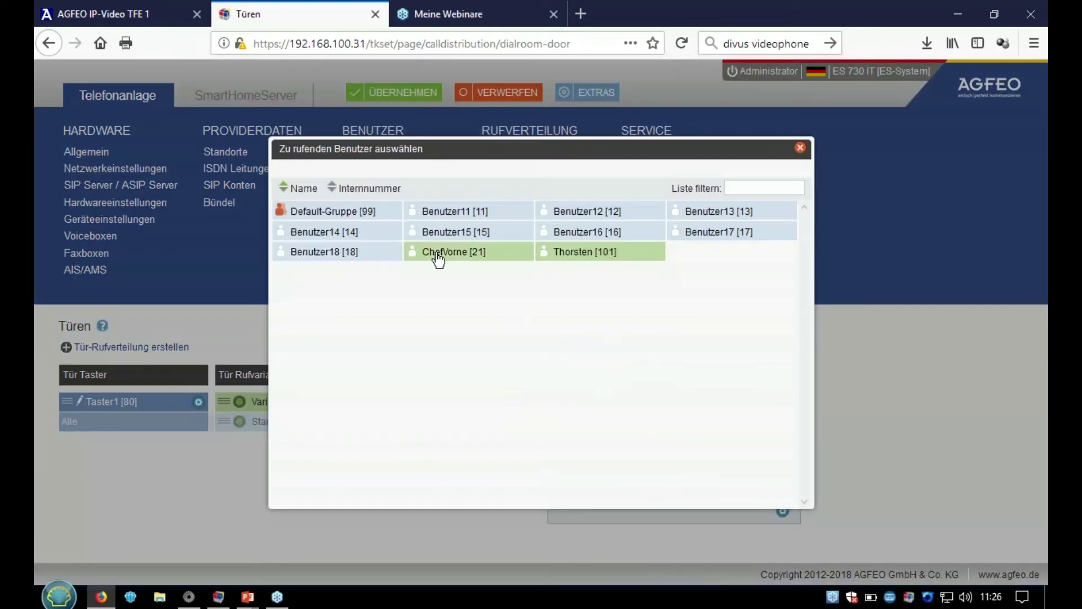
pyautogui.click(889, 406)
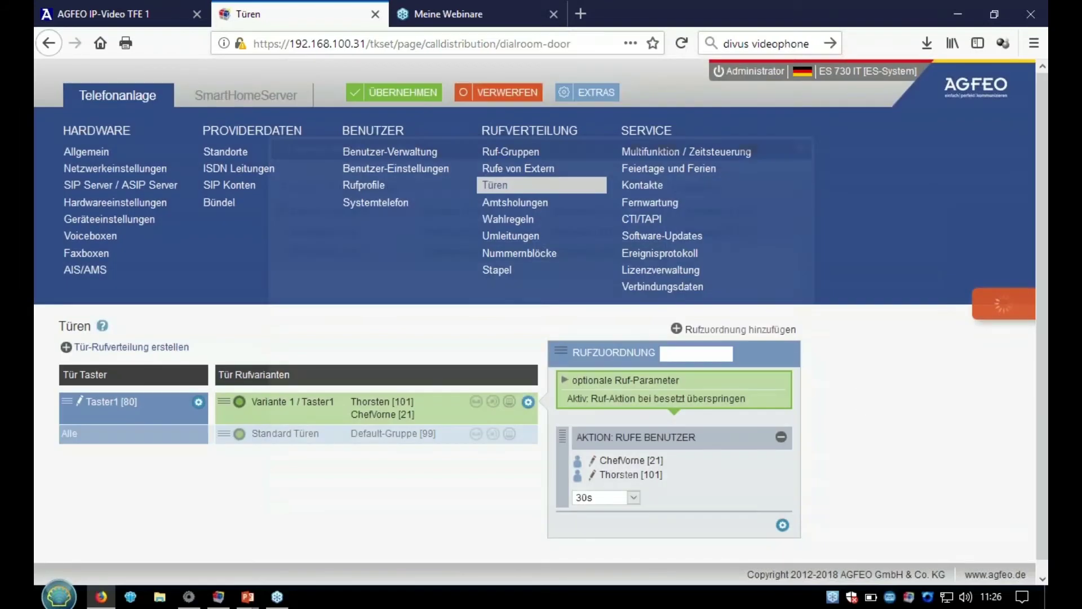
pyautogui.click(429, 96)
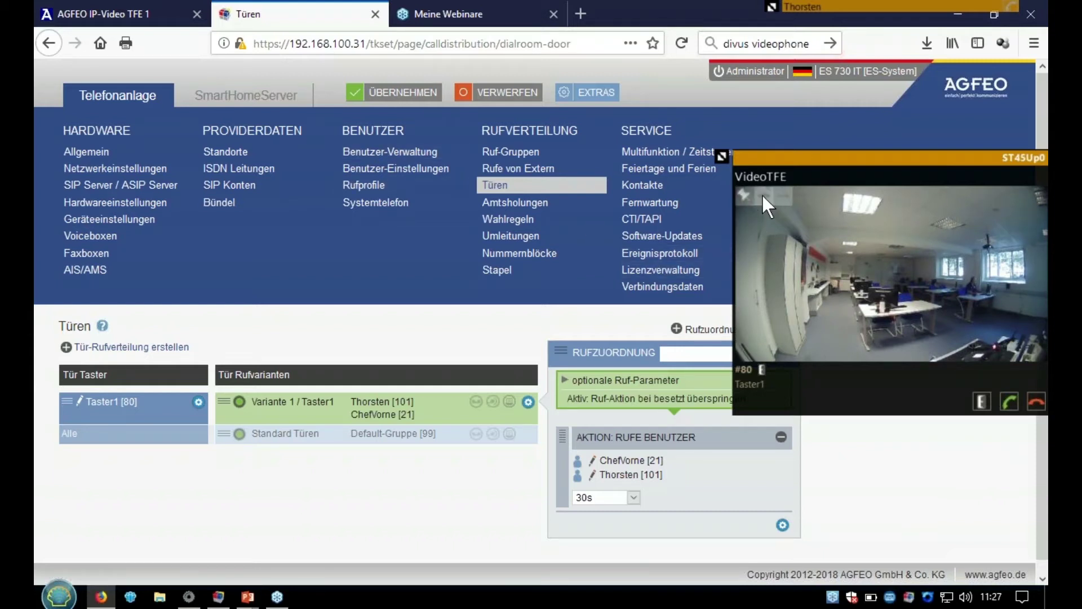
# - Enlarge the VideoTFE door camera picture during the test door call
pyautogui.click(763, 198)
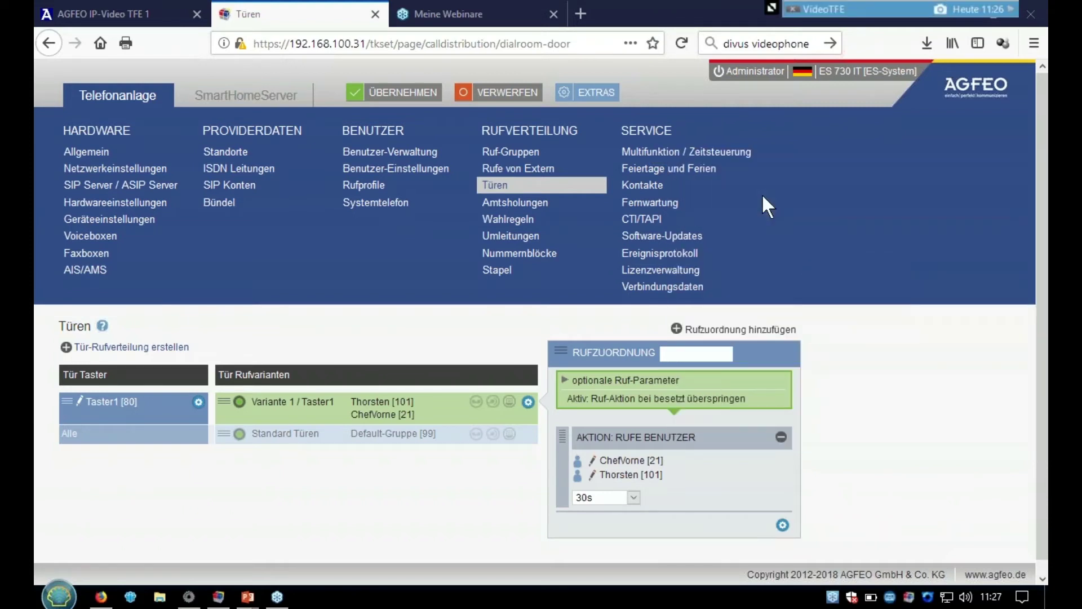
# - In TK-Suite Client, preview the VideoTFE snapshot, then show the Rathausplatz and Skiurlaub webcam pinboard
pyautogui.click(909, 596)
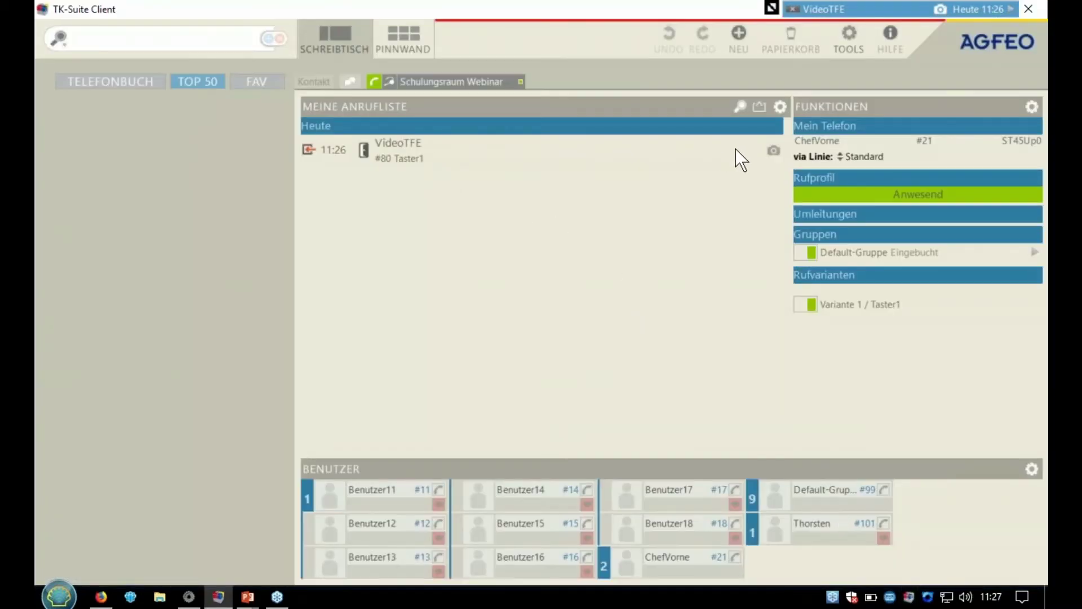
pyautogui.click(774, 151)
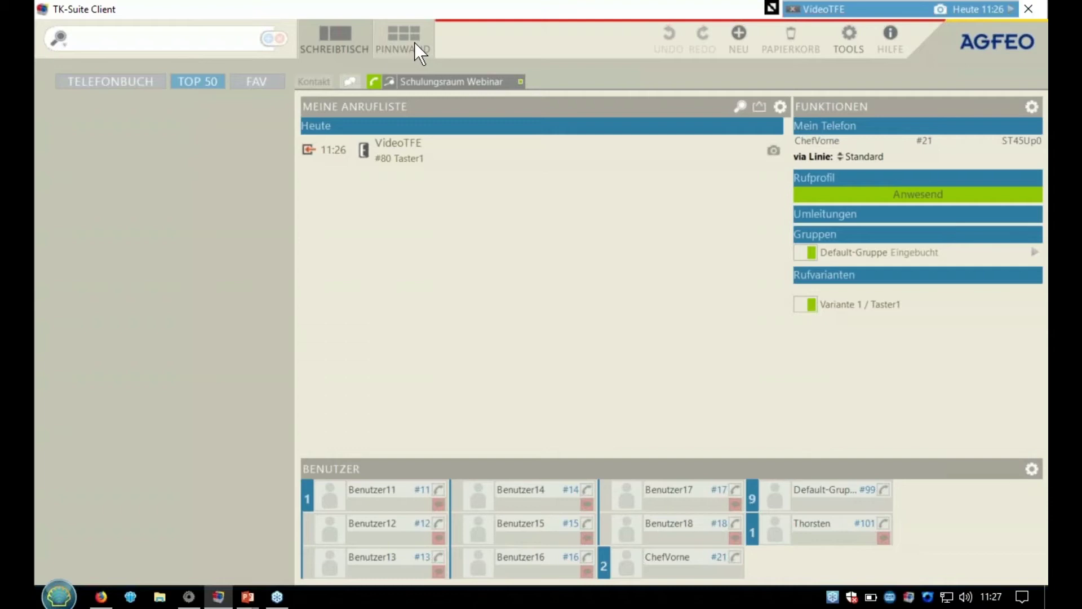
pyautogui.click(414, 42)
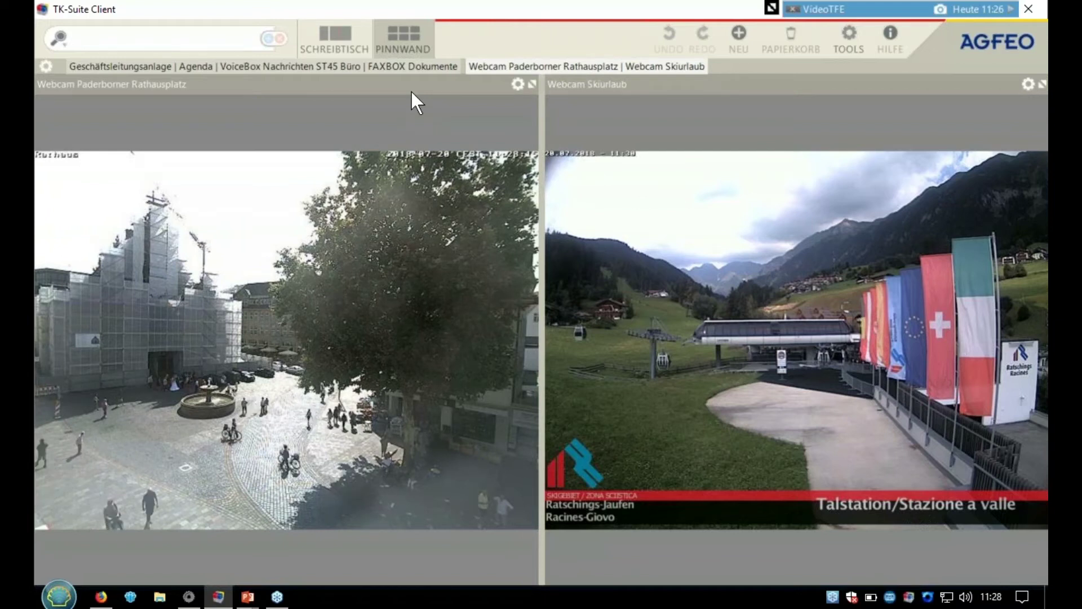
# - Add a pinboard image viewer showing the TFE camera snapshot URL with automatic 5-second refresh
pyautogui.click(47, 70)
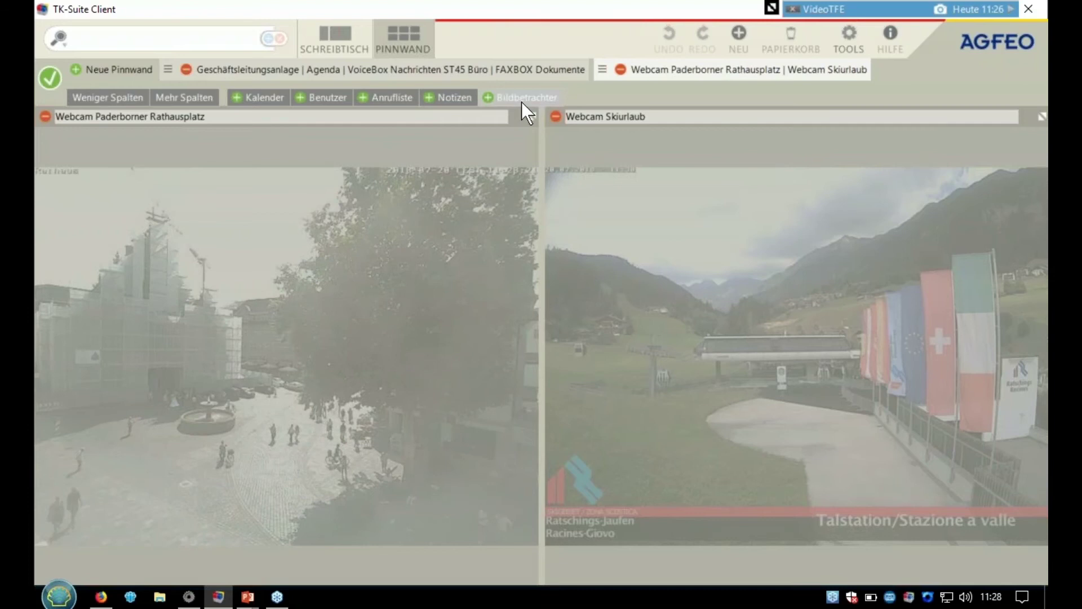
pyautogui.click(522, 102)
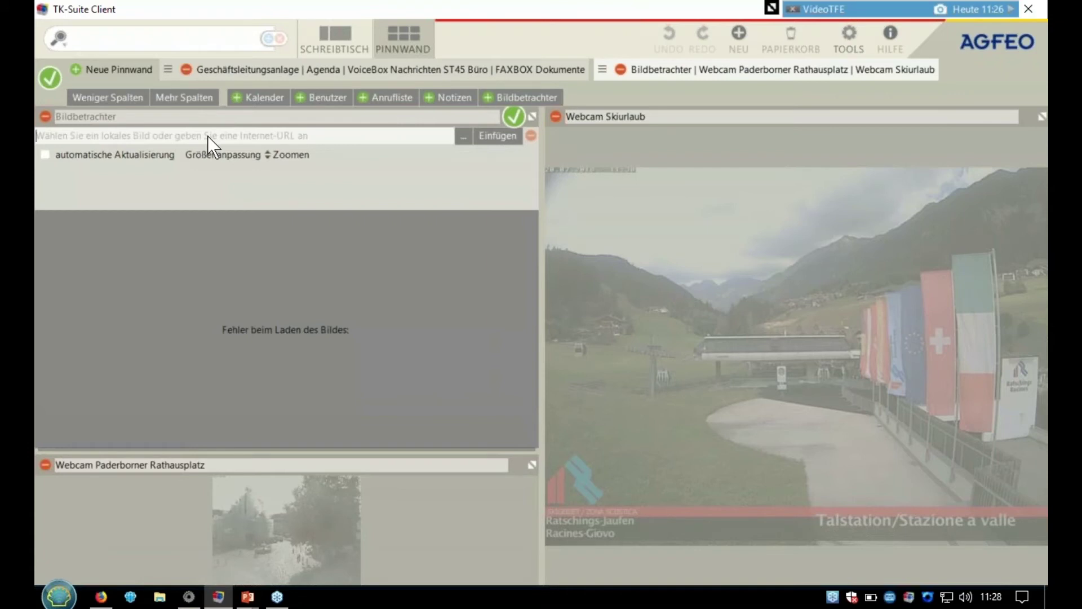
pyautogui.hotkey('ctrl', 'v')
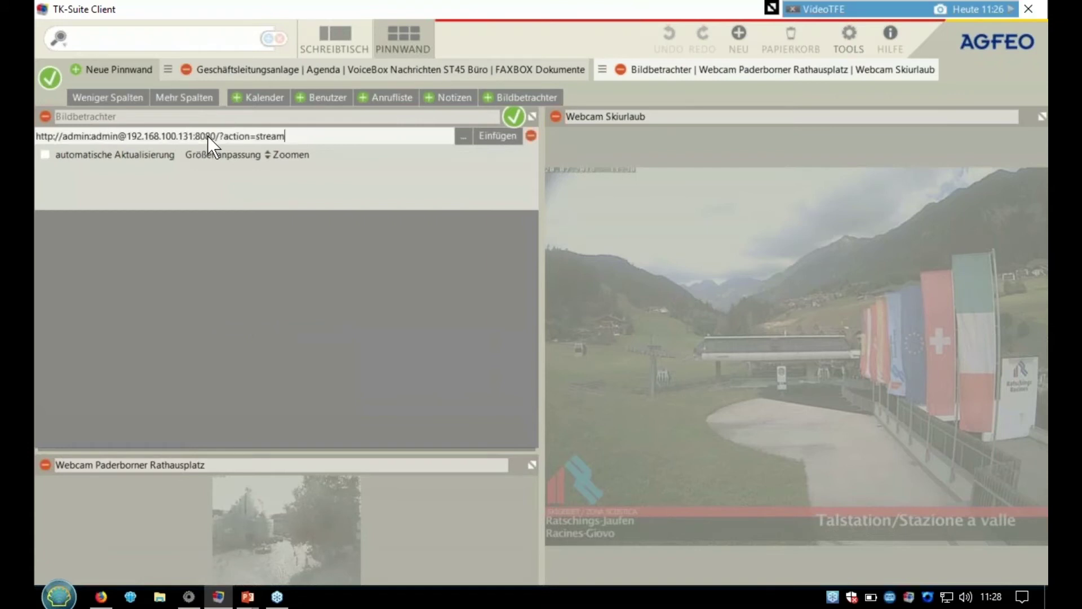
pyautogui.press('BackSpace')
pyautogui.press('BackSpace')
pyautogui.press('BackSpace')
pyautogui.press('BackSpace')
pyautogui.press('BackSpace')
pyautogui.press('BackSpace')
pyautogui.write('s')
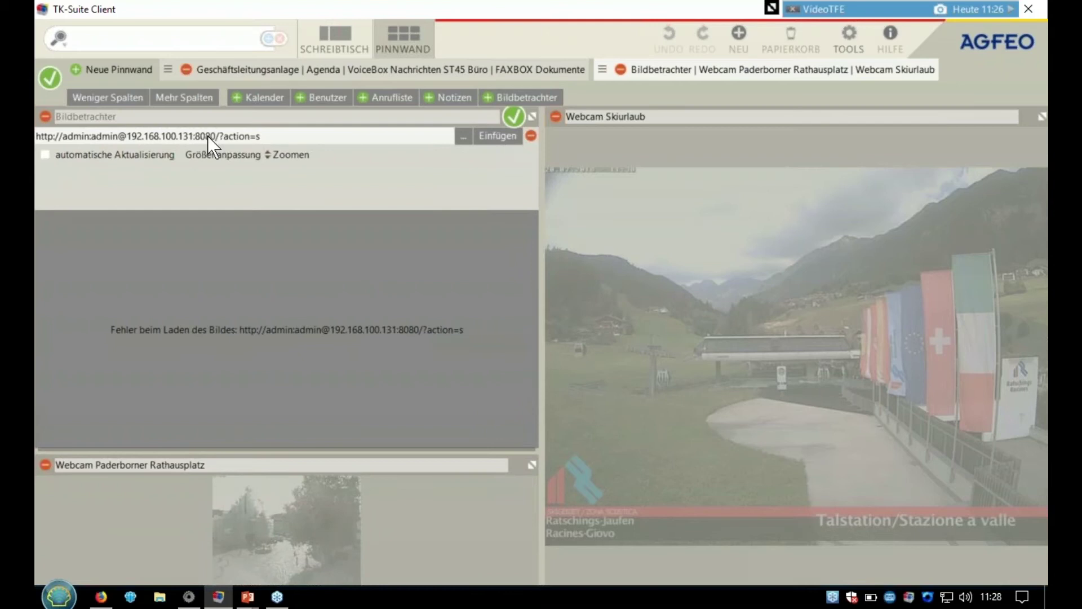
pyautogui.write('napshot')
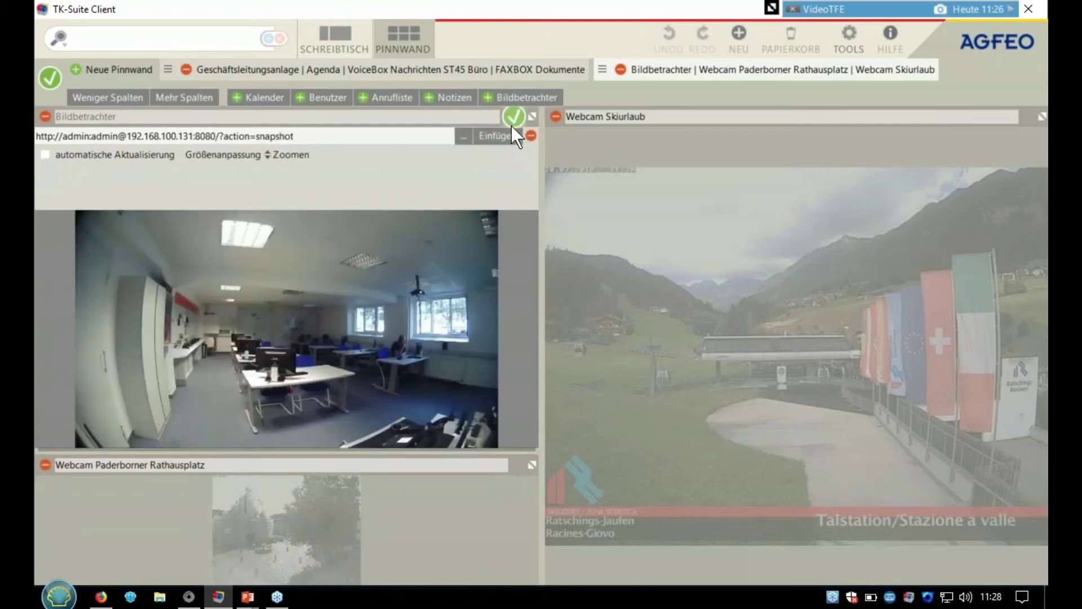
pyautogui.click(141, 153)
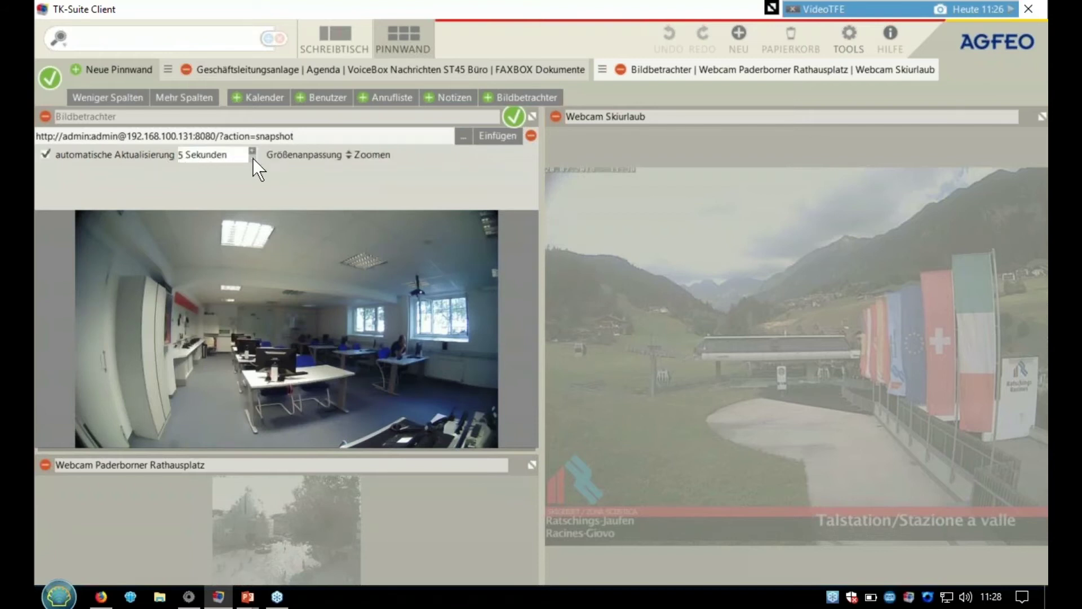
pyautogui.click(511, 121)
# - Finish editing the pinboard, return to Schreibtisch and close TK-Suite Client
pyautogui.click(50, 83)
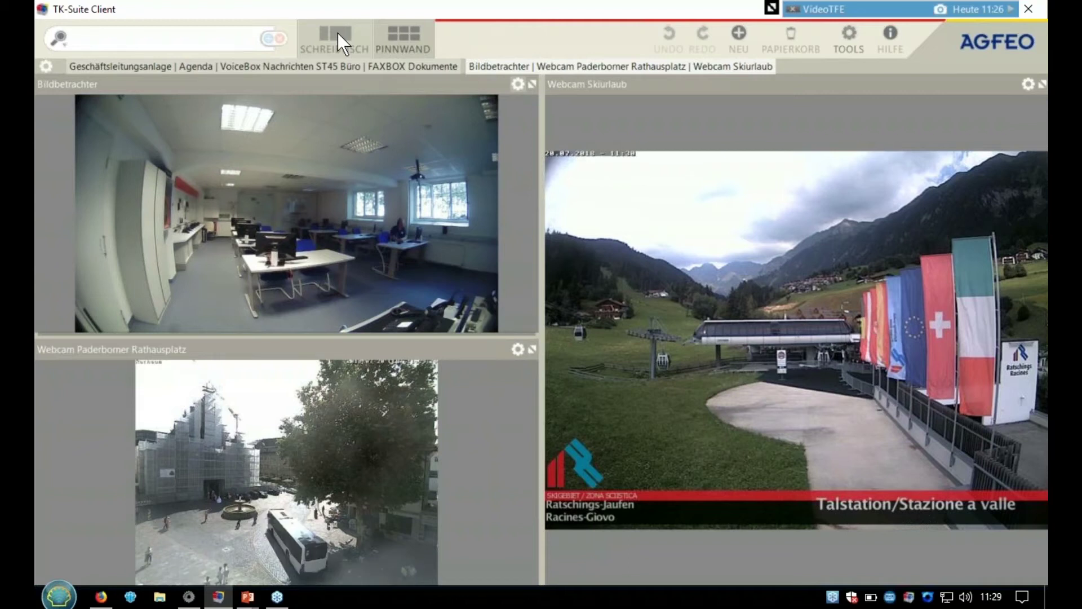
pyautogui.click(337, 33)
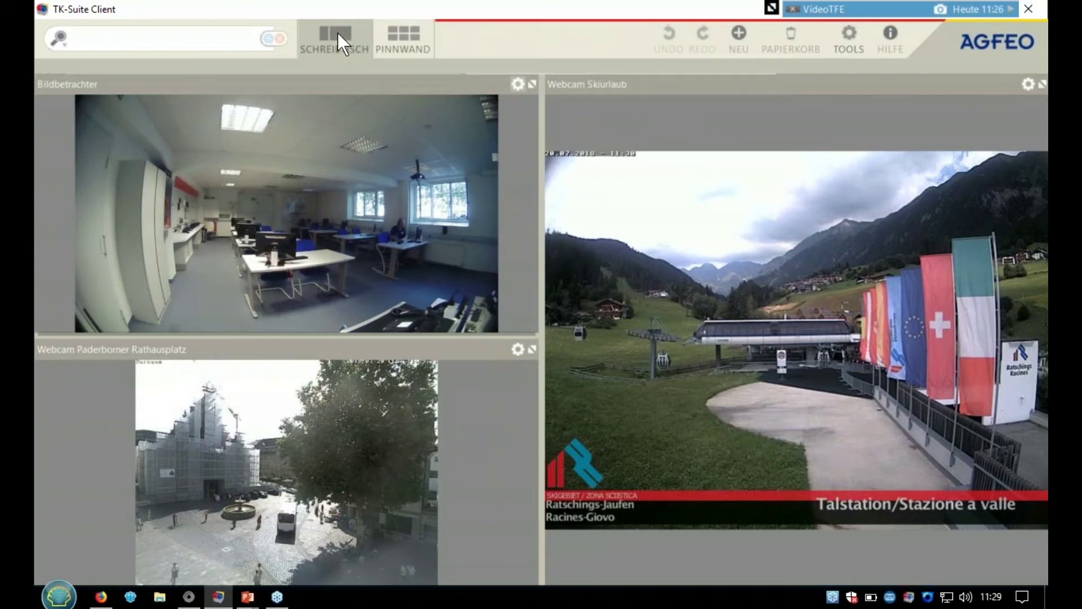
pyautogui.click(1027, 6)
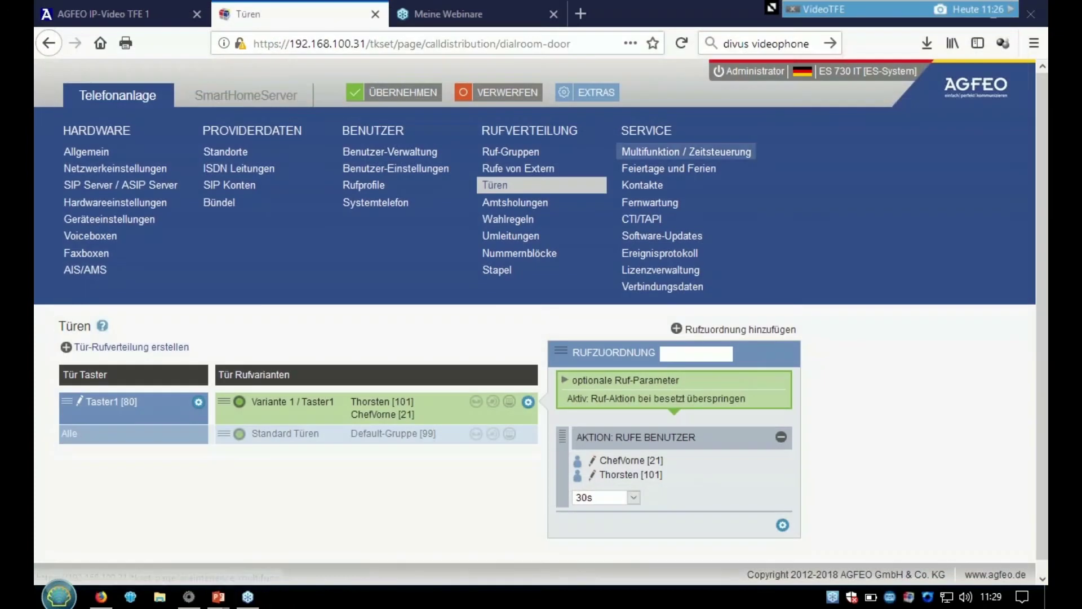
# - On the TFE's Klingelschild page, try Text then restore JPG, then view the System page
pyautogui.click(133, 7)
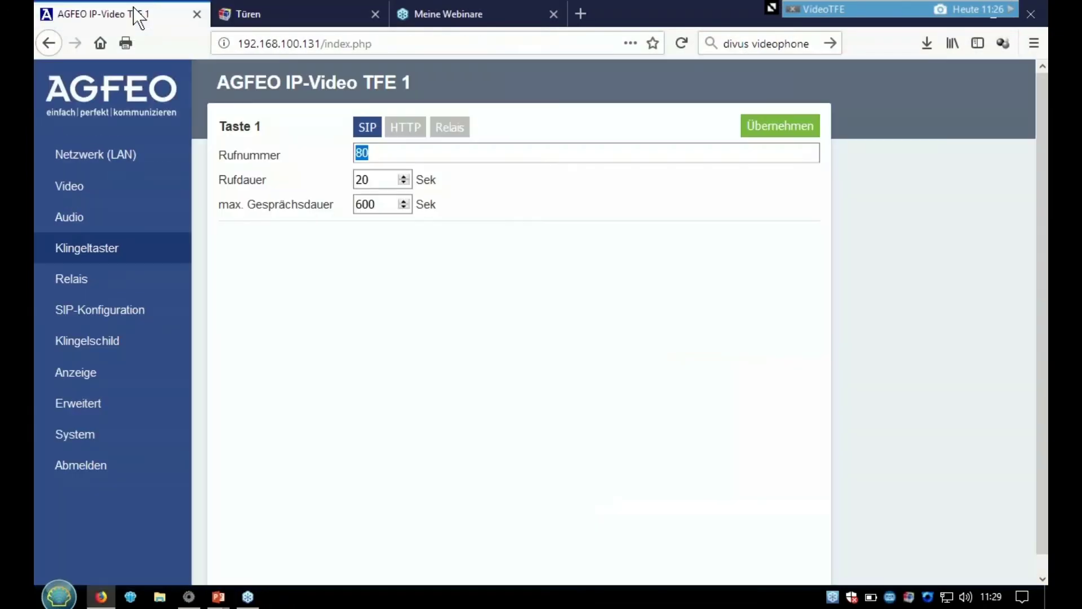
pyautogui.click(127, 348)
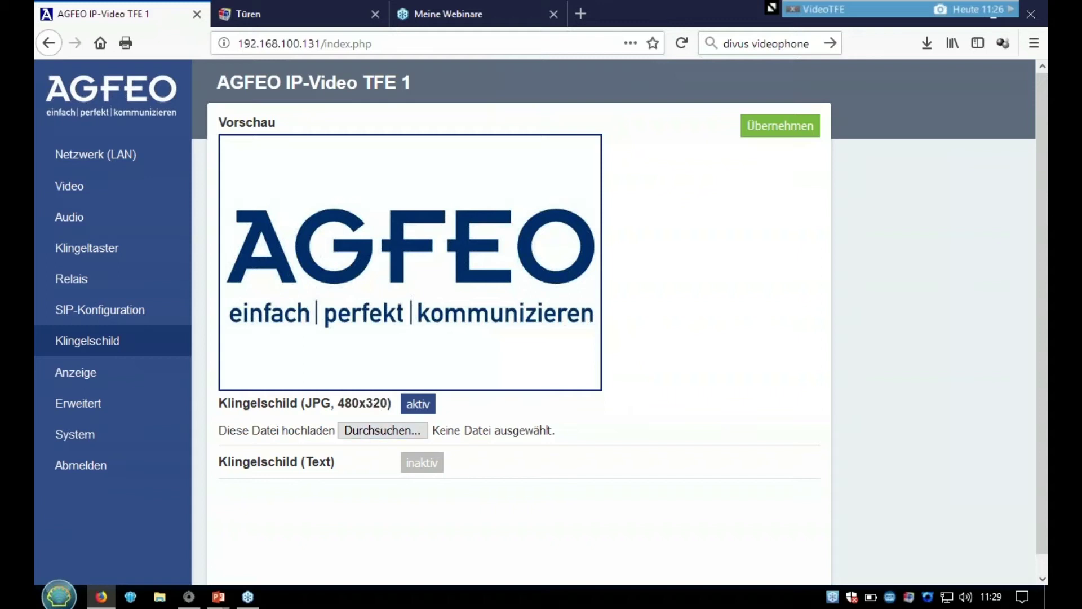
pyautogui.click(426, 465)
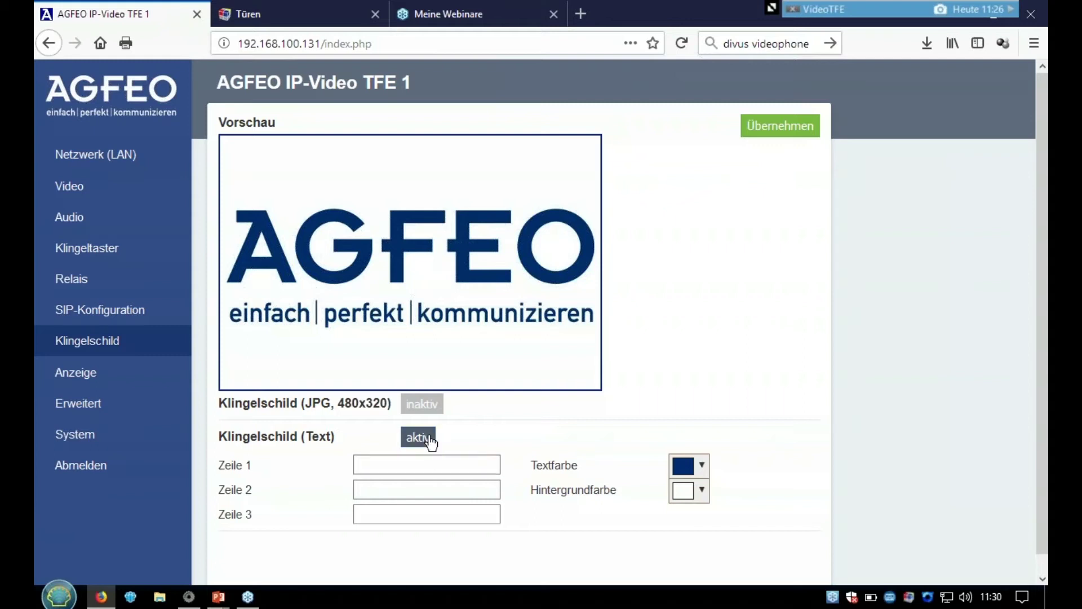
pyautogui.click(420, 404)
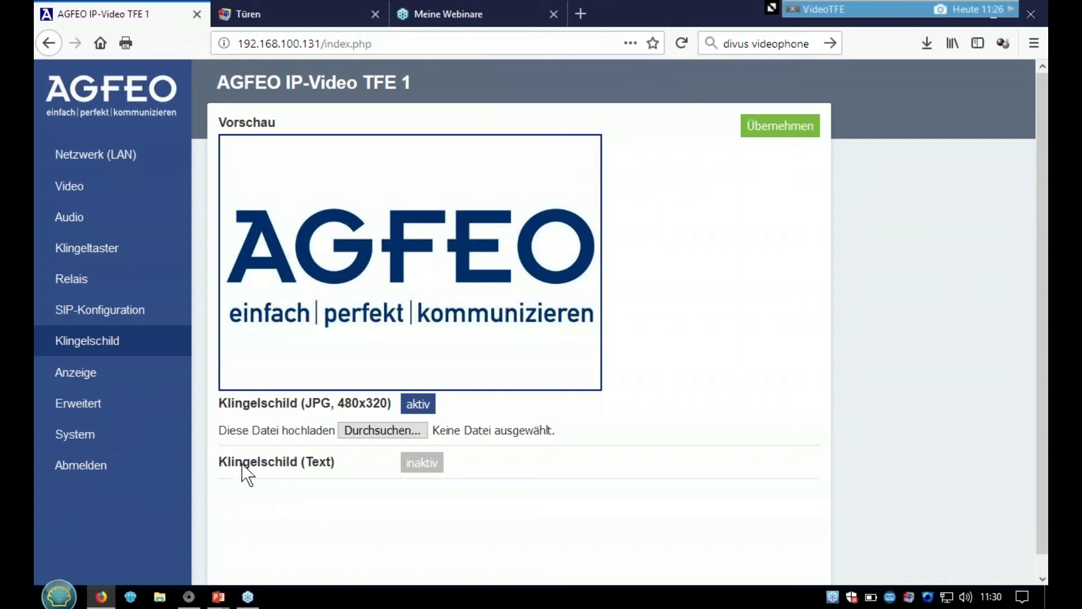
pyautogui.click(80, 435)
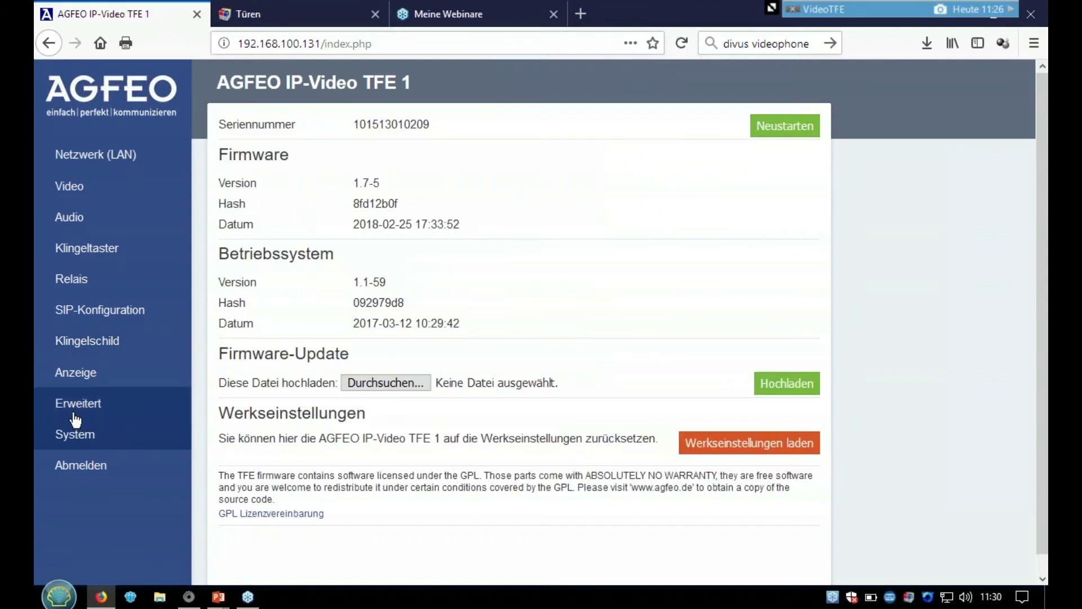
# - Set APIADMIN to aktiv under Erweitert, apply it, then go back to Klingelschild
pyautogui.click(73, 416)
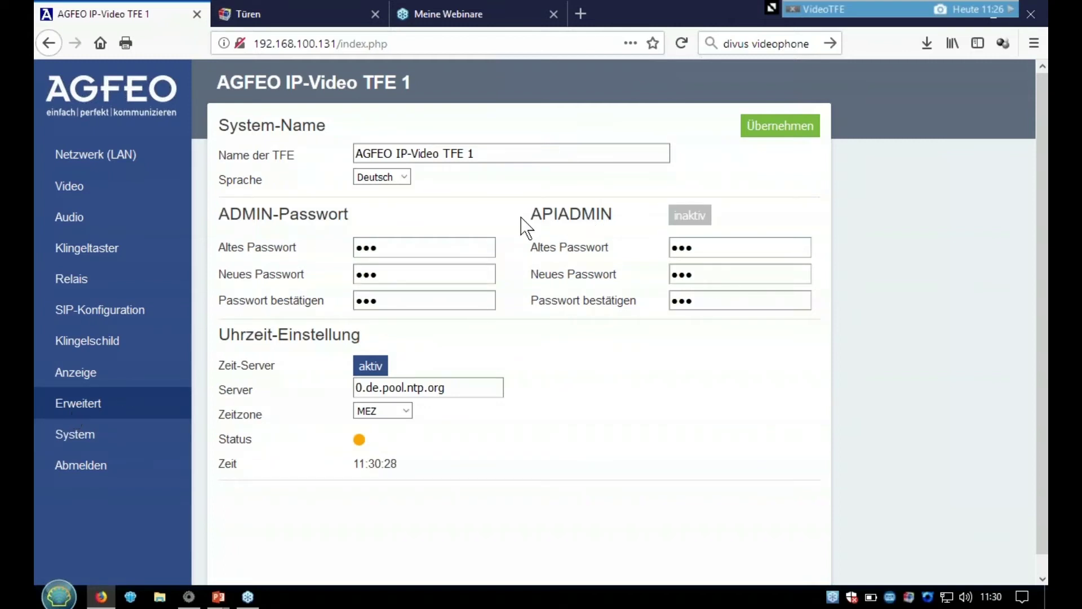
pyautogui.click(685, 219)
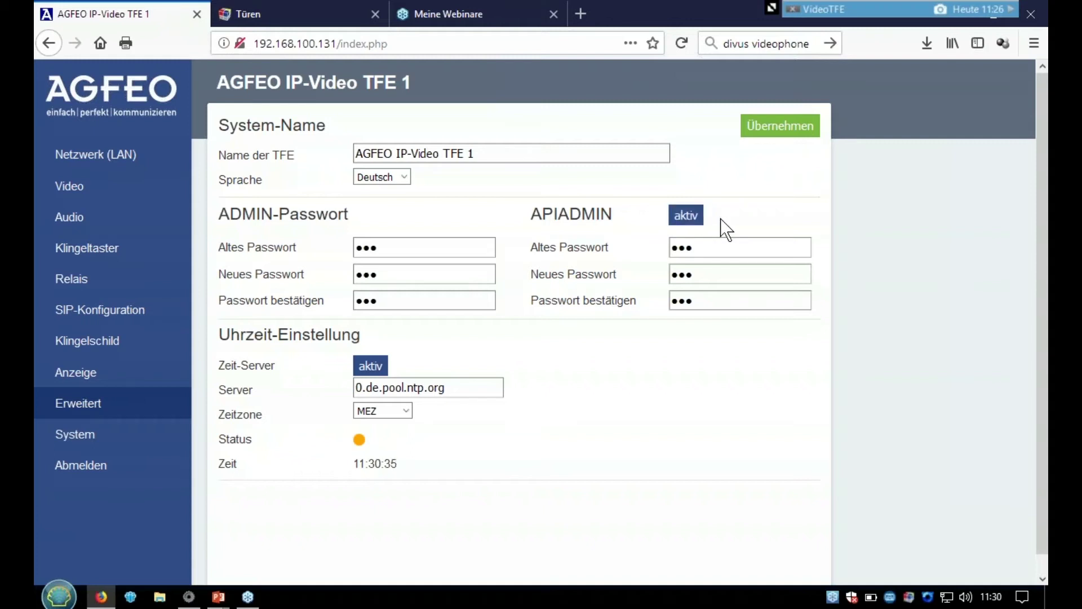
pyautogui.click(782, 128)
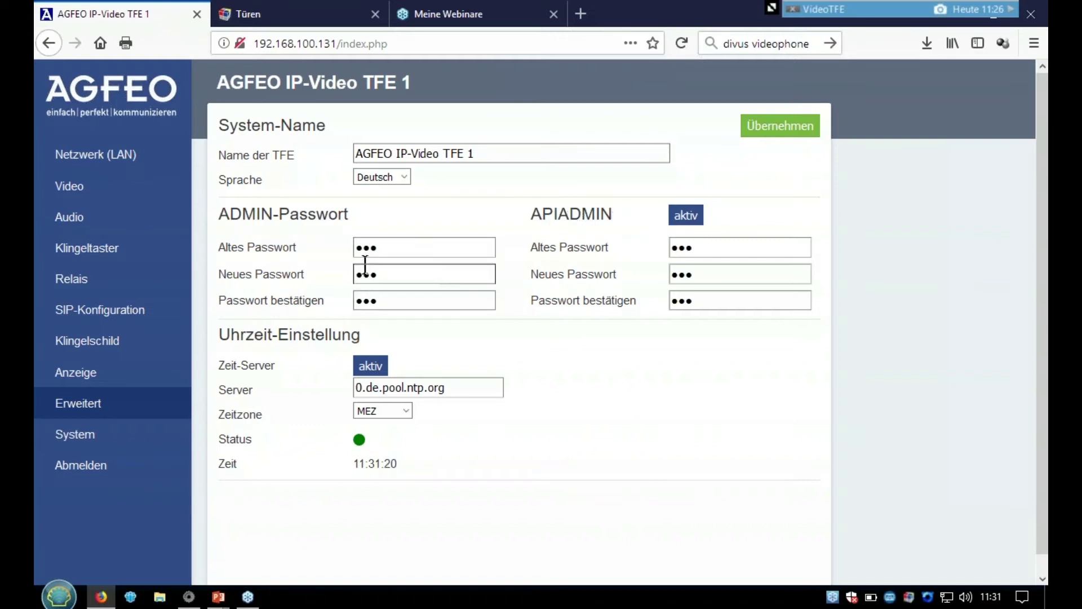
pyautogui.click(111, 345)
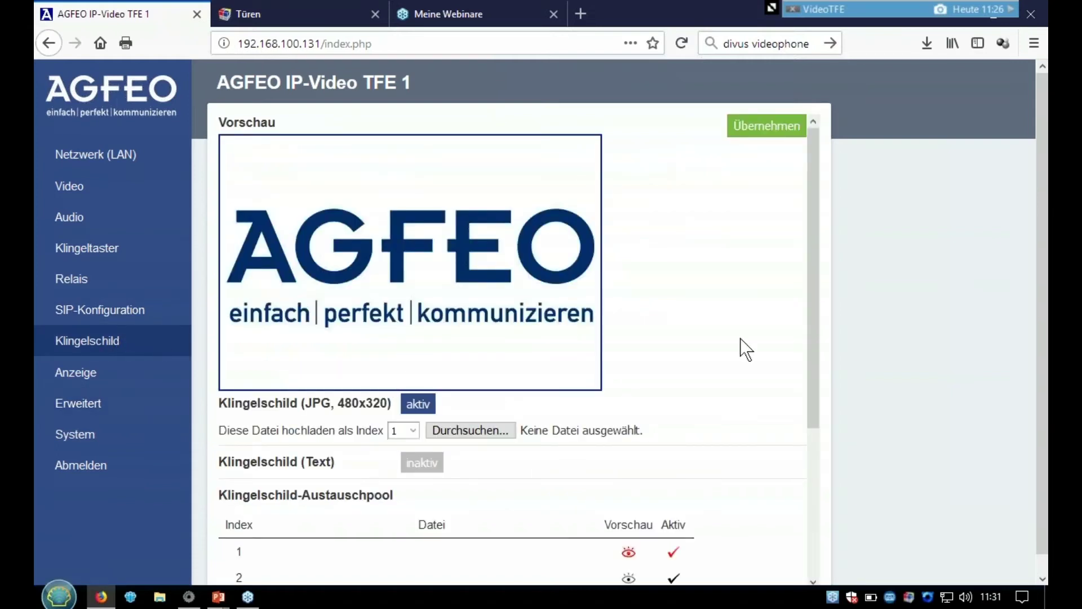
# - Upload Arzt 3b Tür ist offen.jpg from TFE Bilder as nameplate image 1 and apply it
pyautogui.moveTo(811, 369); pyautogui.dragTo(818, 486)
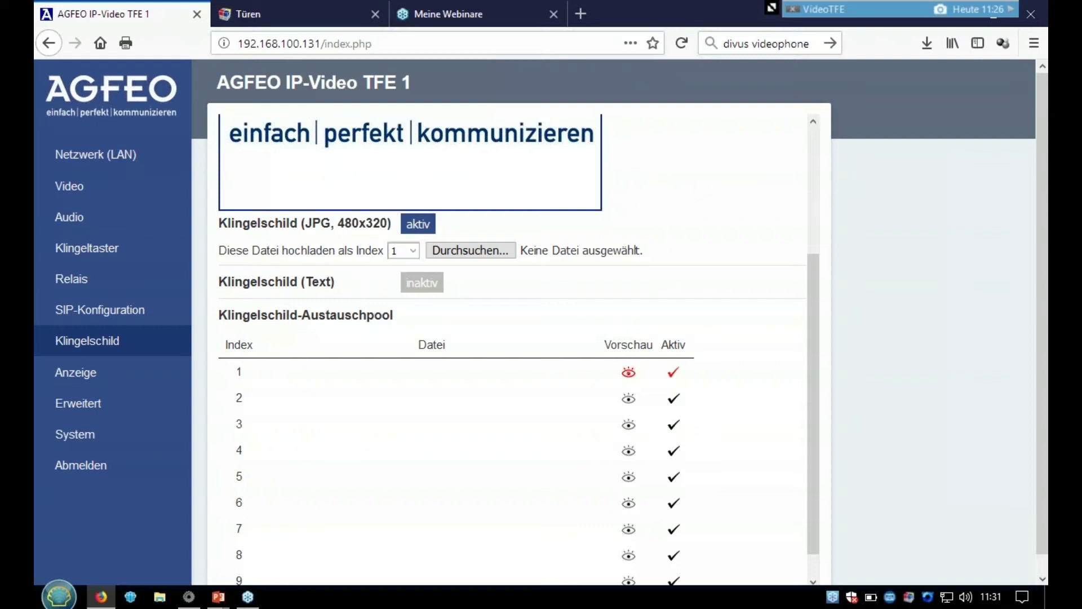
pyautogui.click(450, 252)
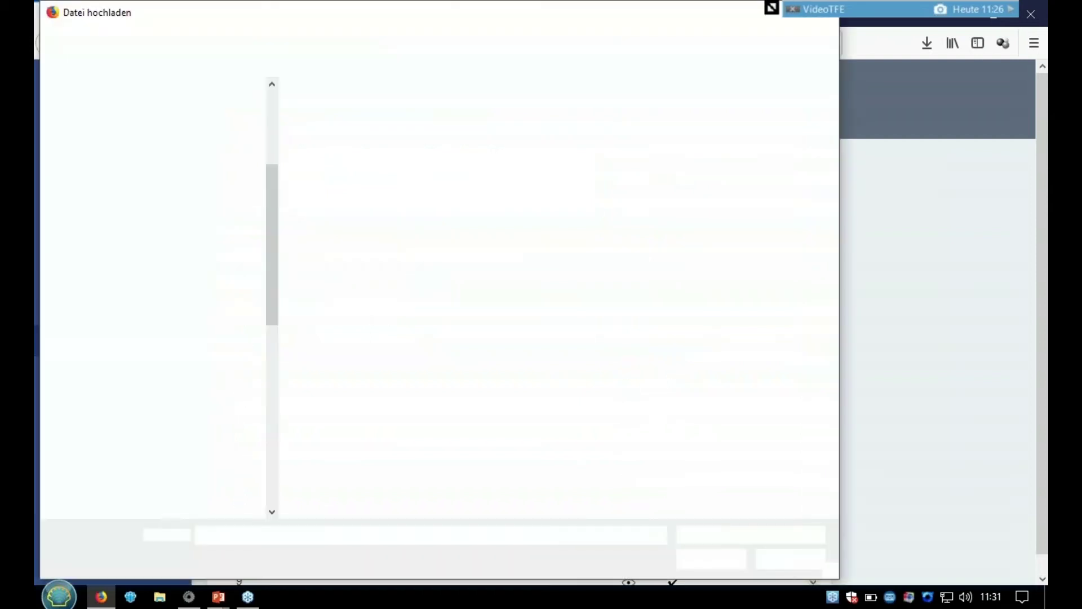
pyautogui.click(332, 120)
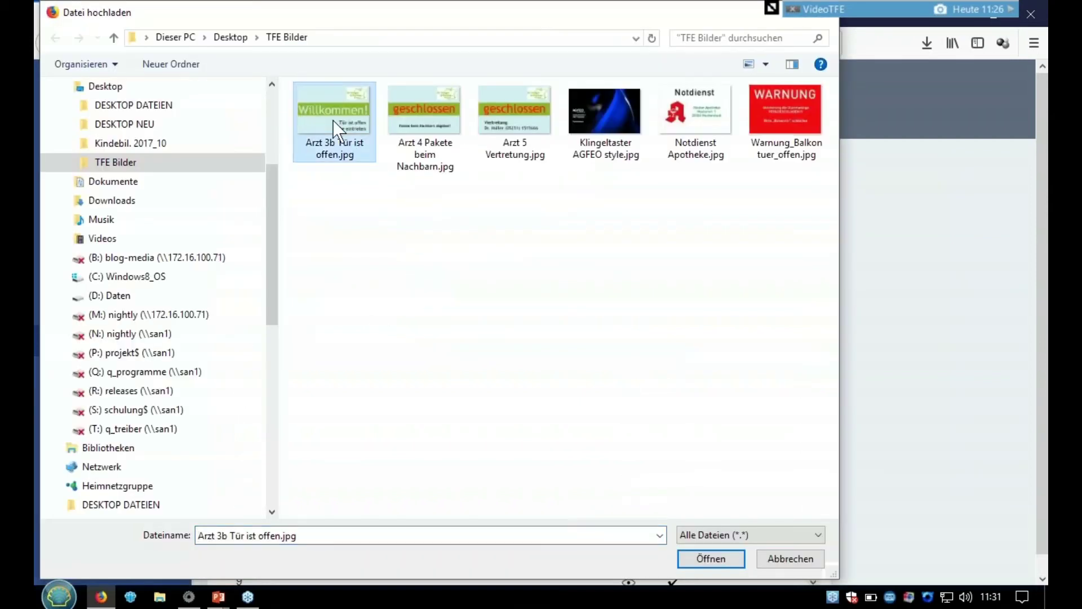
pyautogui.click(709, 559)
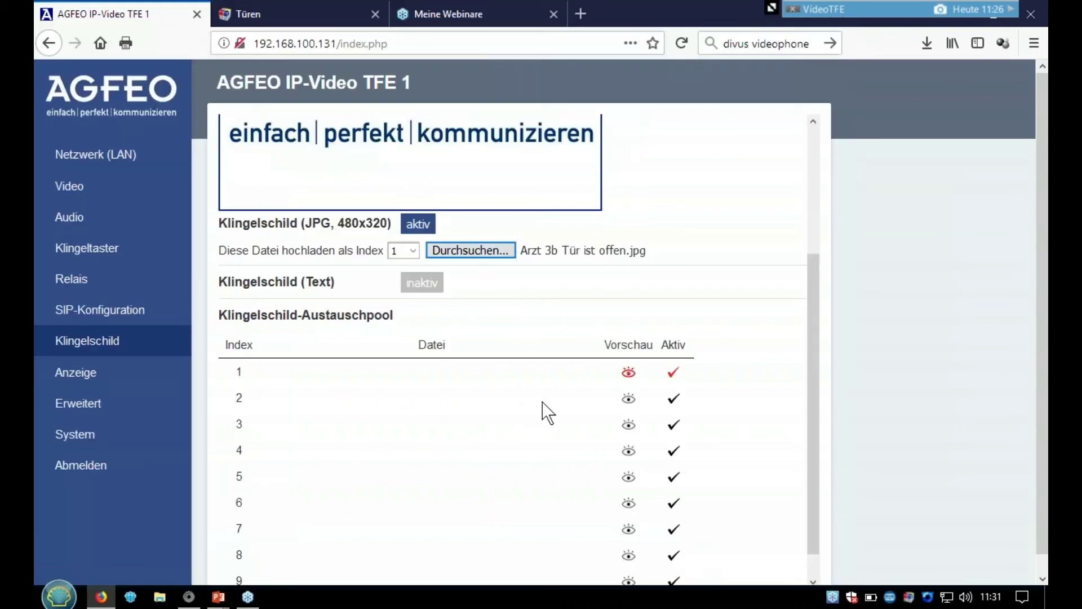
pyautogui.click(813, 227)
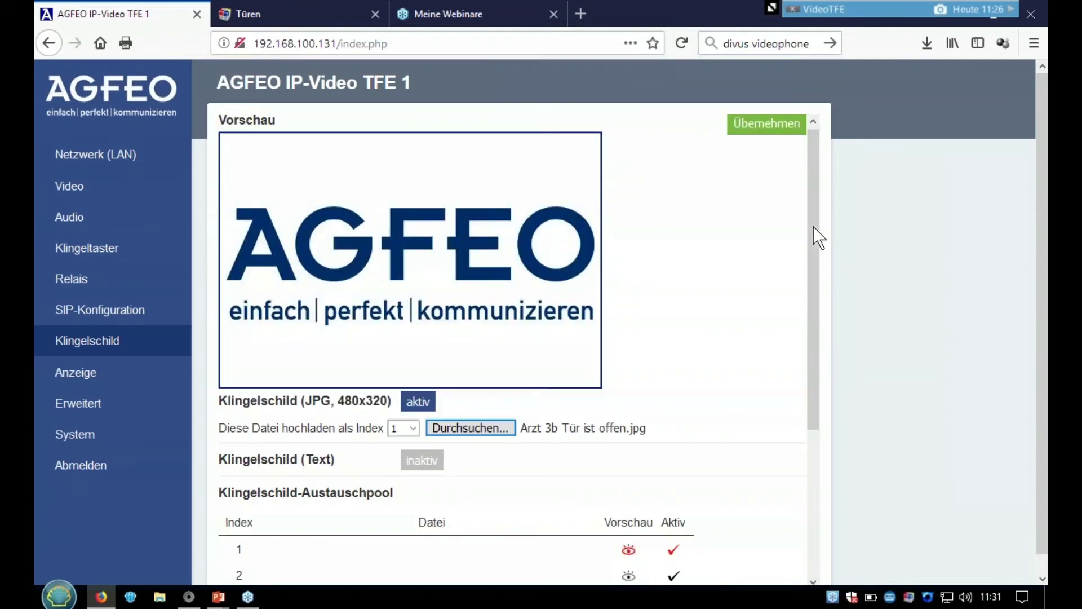
pyautogui.click(773, 132)
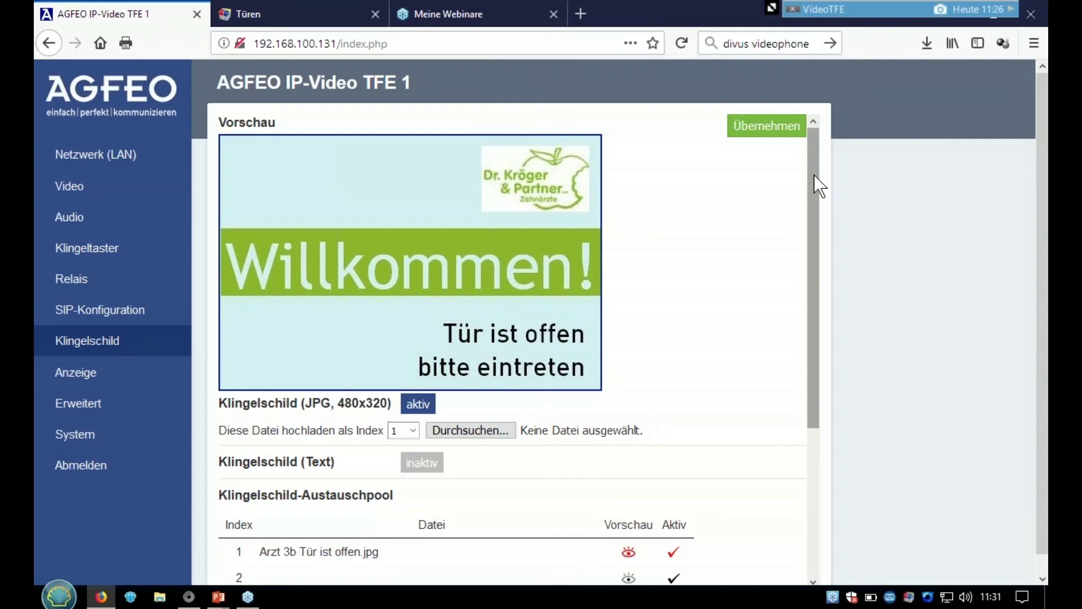
pyautogui.moveTo(814, 175); pyautogui.dragTo(826, 257)
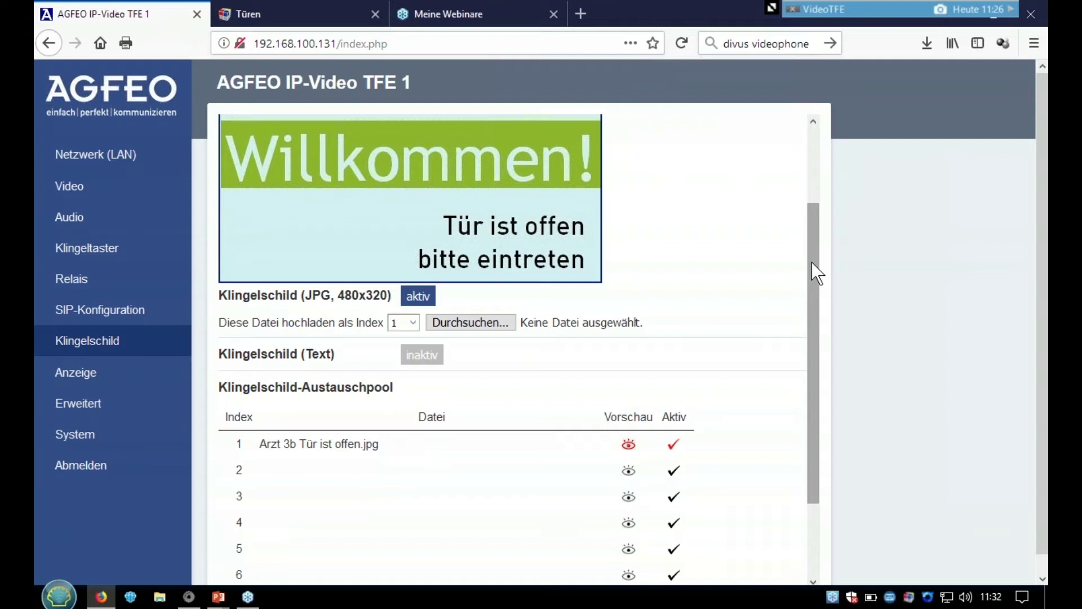
# - Upload Arzt 5 Vertretung.jpg to nameplate index 2 and apply it
pyautogui.click(413, 323)
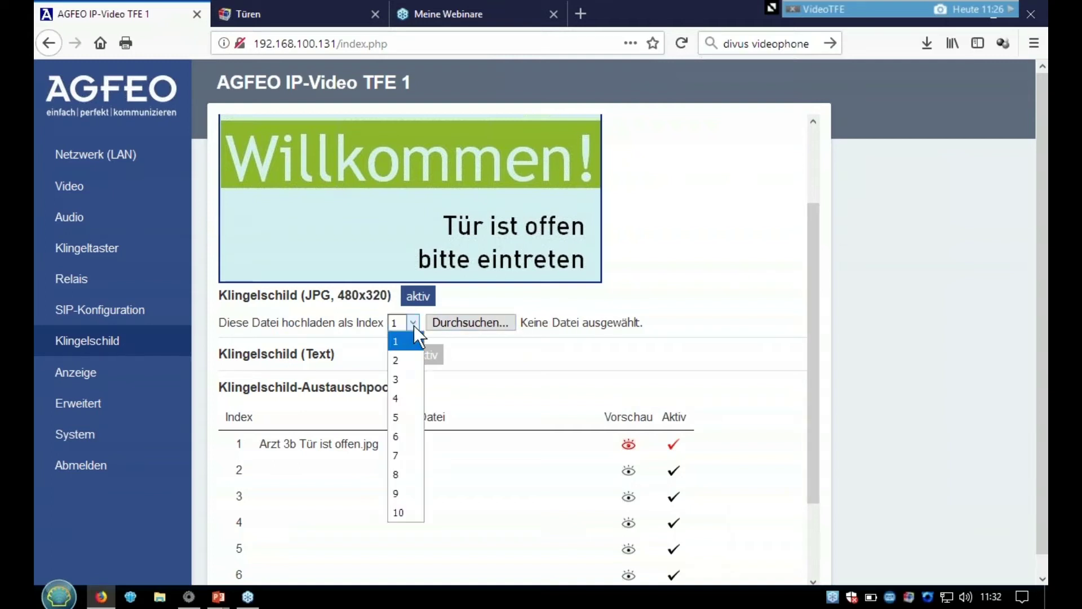
pyautogui.click(406, 361)
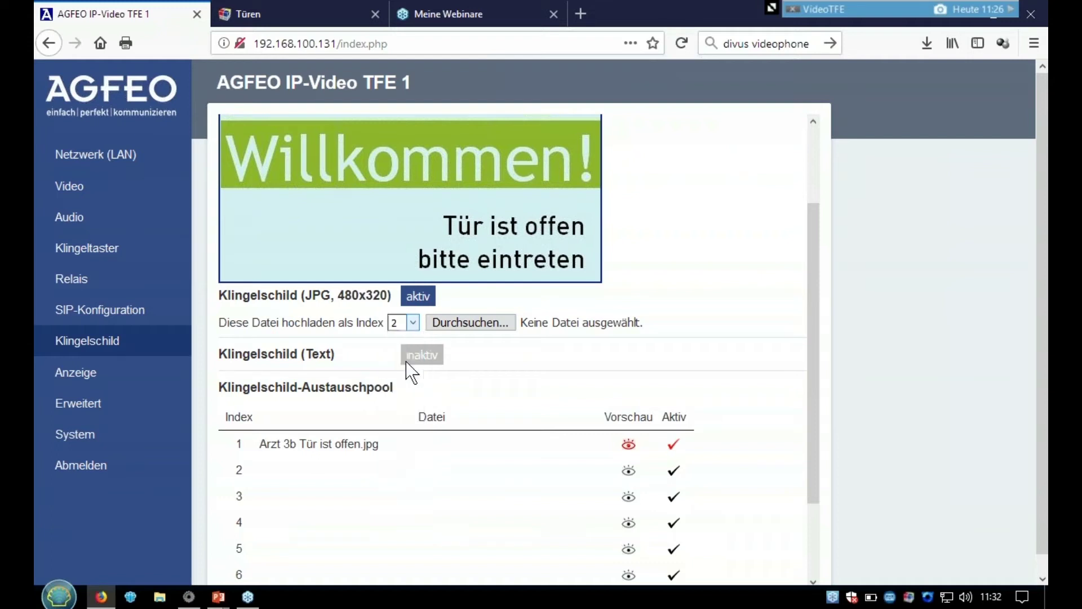
pyautogui.click(481, 336)
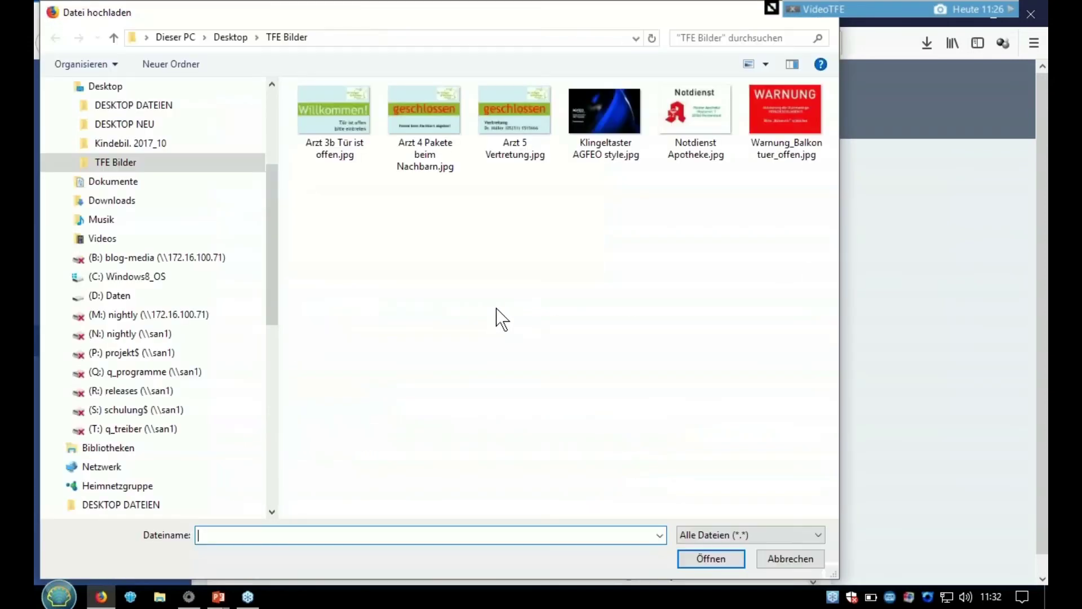
pyautogui.click(517, 157)
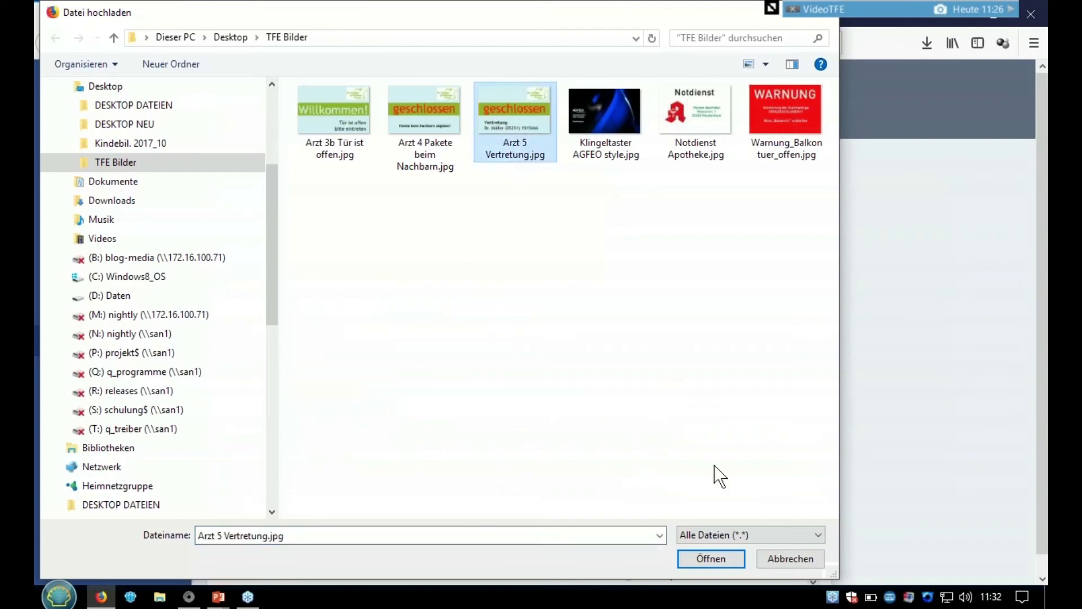
pyautogui.click(705, 558)
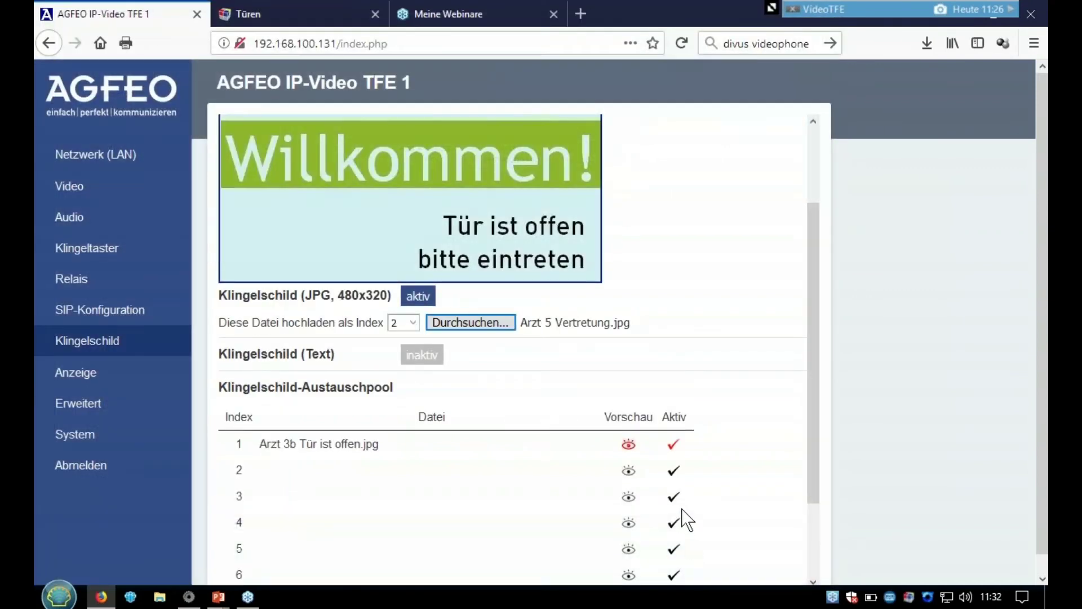
pyautogui.scroll(1, 813, 172)
pyautogui.scroll(2, 814, 173)
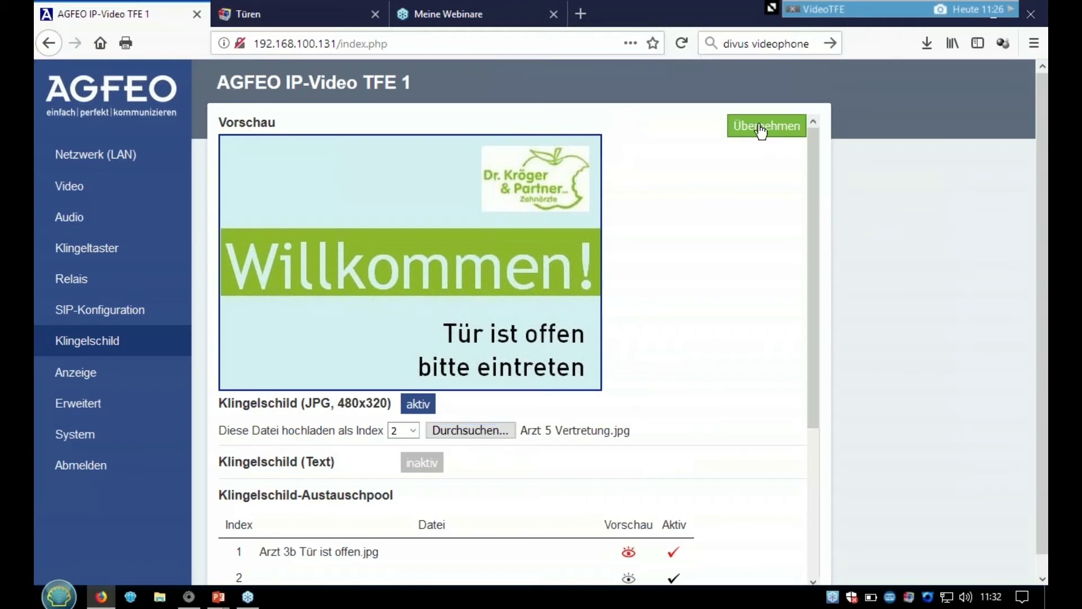
pyautogui.click(764, 127)
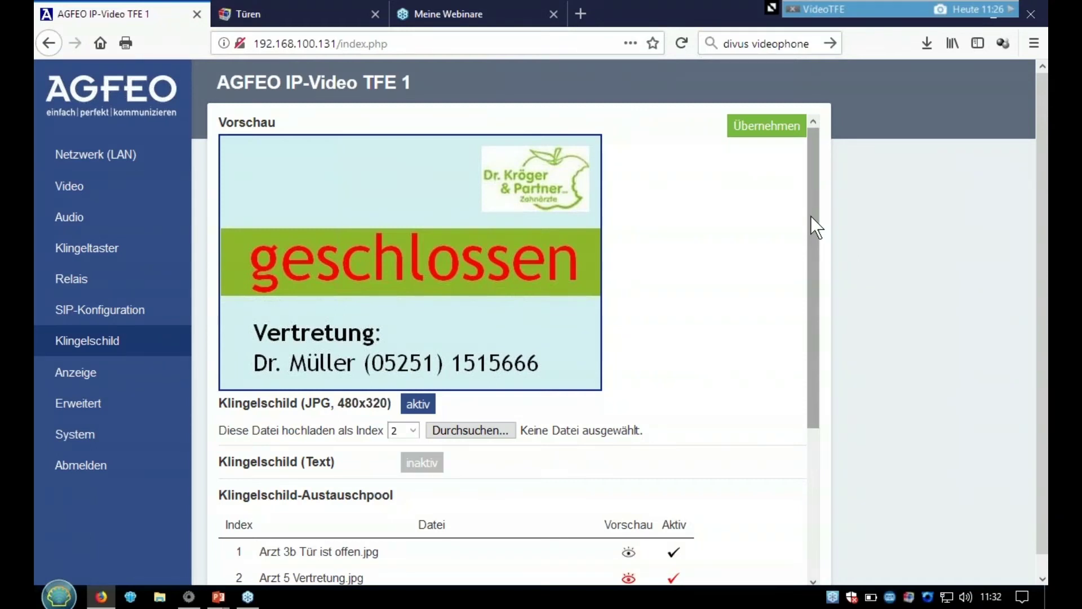
pyautogui.click(810, 215)
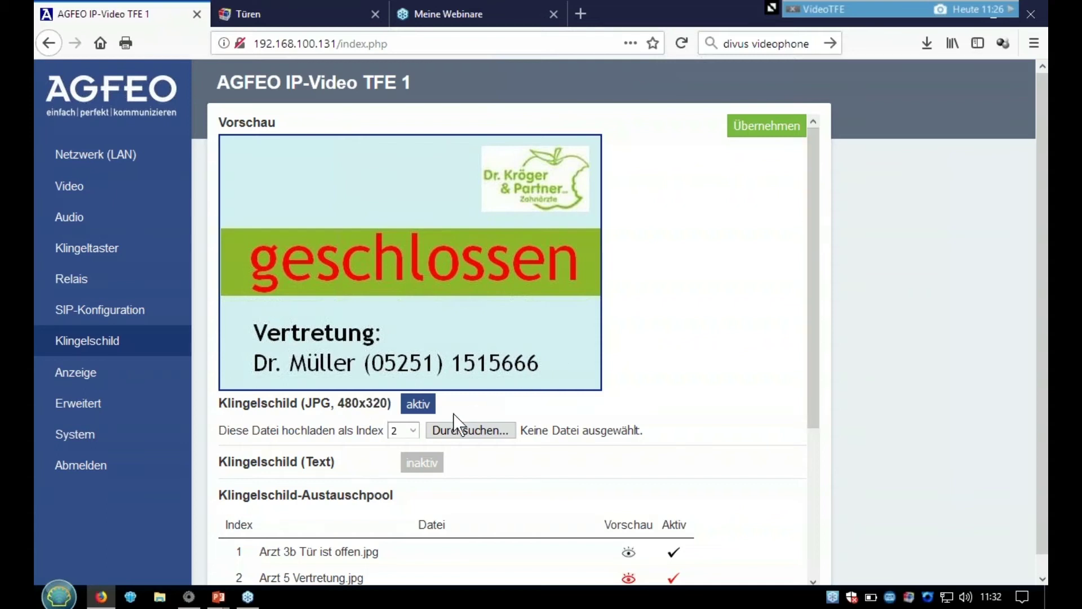
# - Upload Notdienst Apotheke.jpg to nameplate index 3 and apply it
pyautogui.click(412, 430)
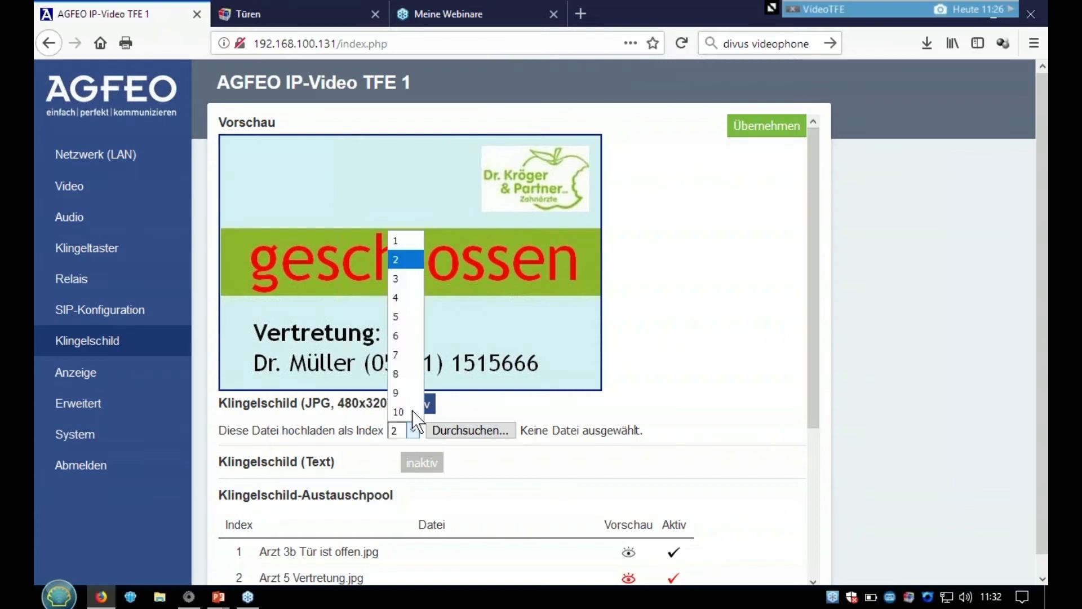
pyautogui.click(403, 278)
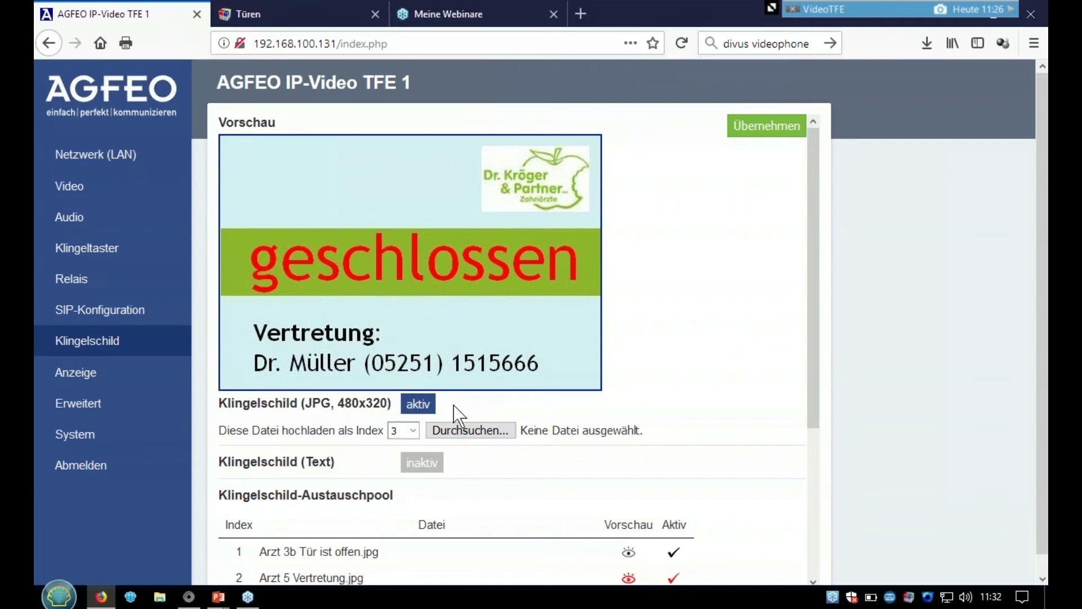
pyautogui.click(471, 430)
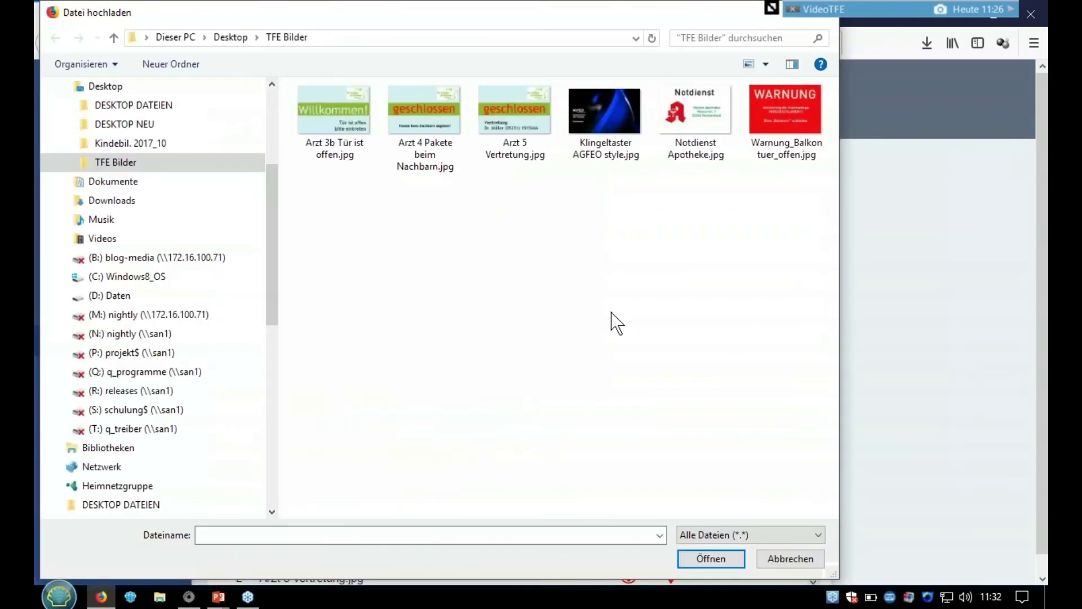
pyautogui.click(693, 130)
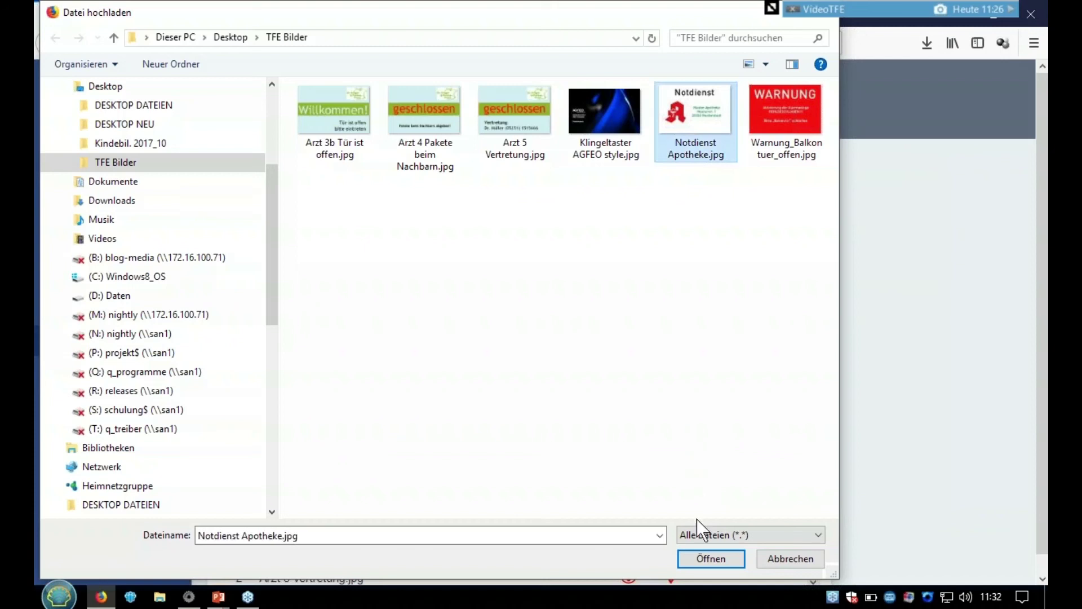
pyautogui.click(701, 557)
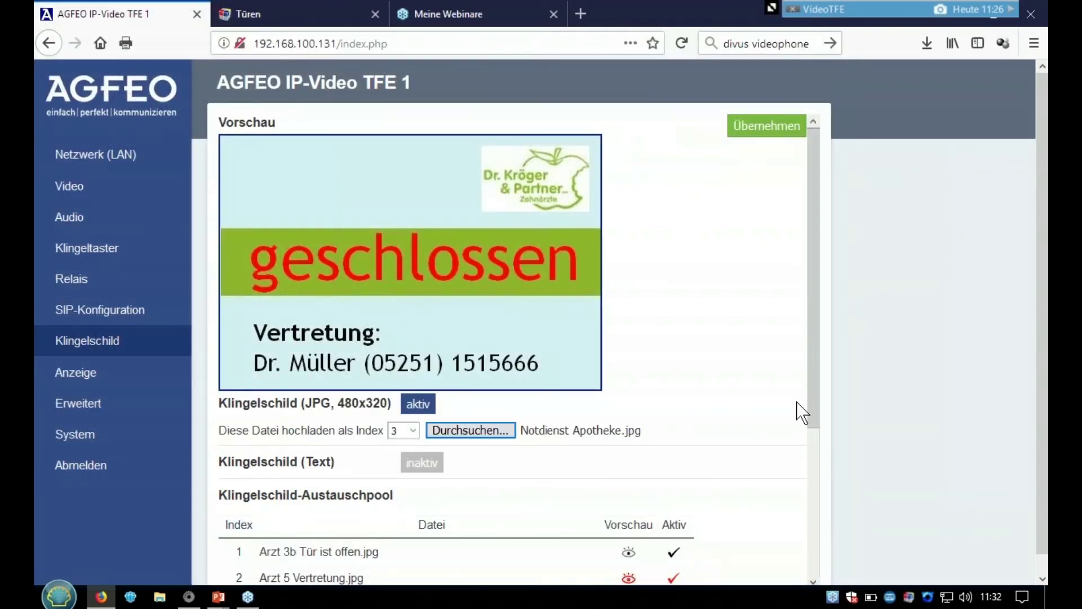
pyautogui.click(776, 131)
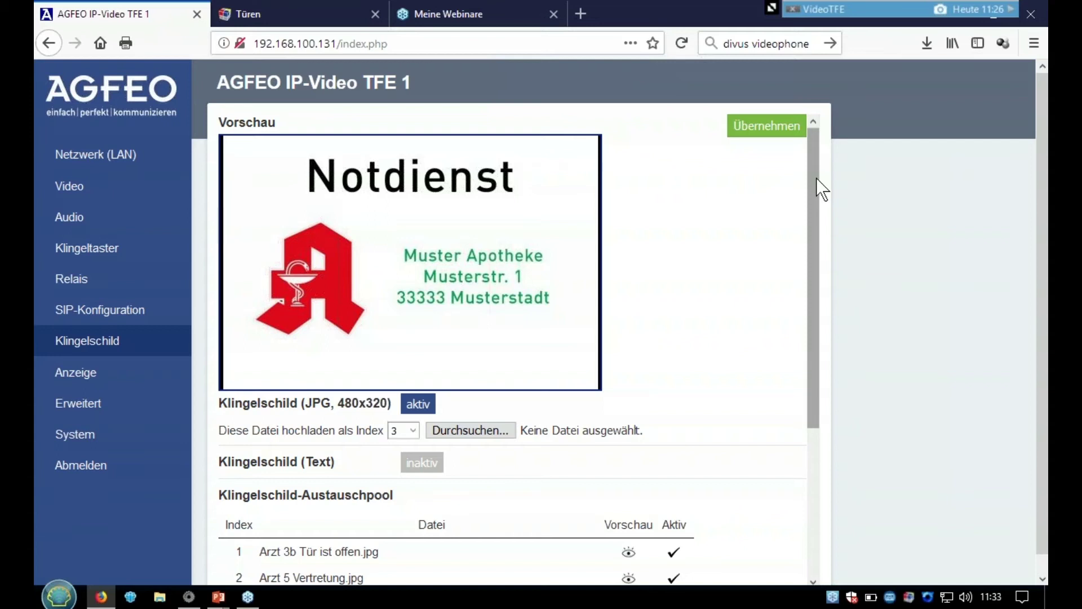
pyautogui.click(816, 178)
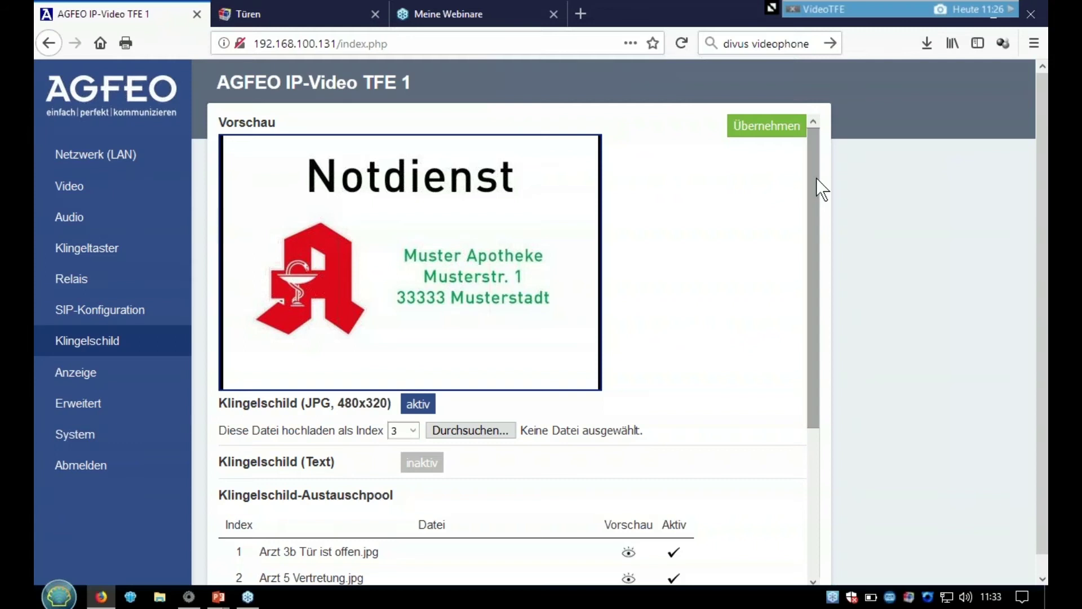
pyautogui.moveTo(816, 178); pyautogui.dragTo(833, 287)
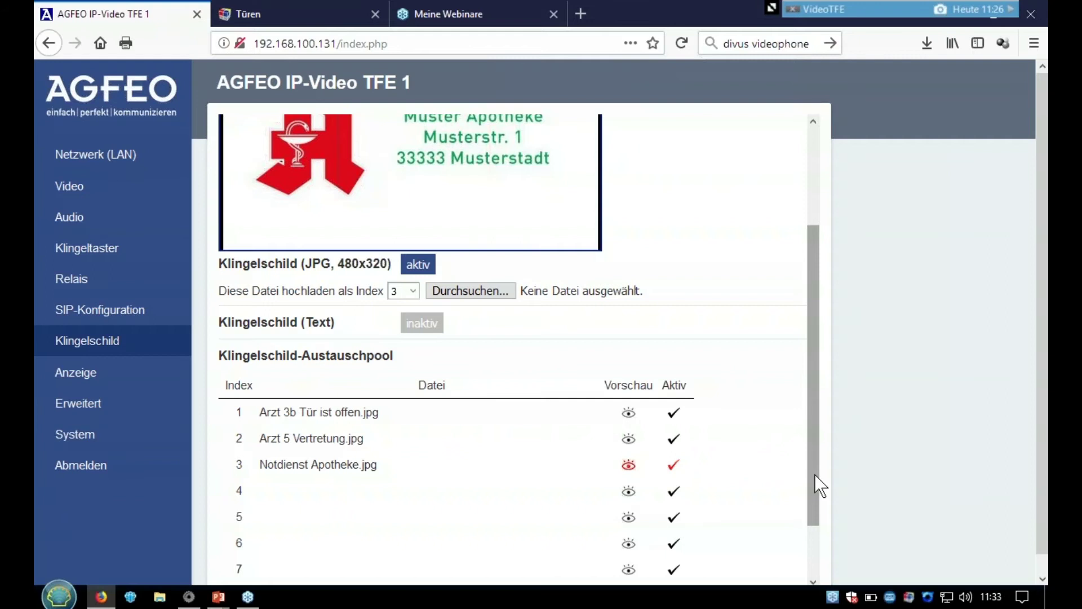
# - Open SmartHomeServer from the Türen page and log in with the administrator user name and password
pyautogui.click(316, 15)
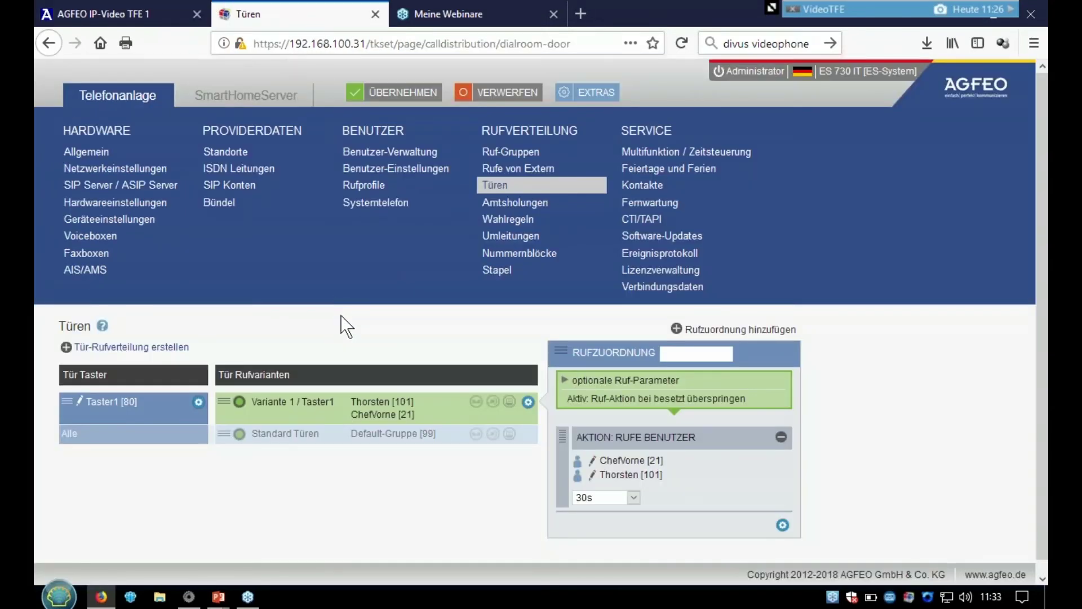
pyautogui.click(256, 101)
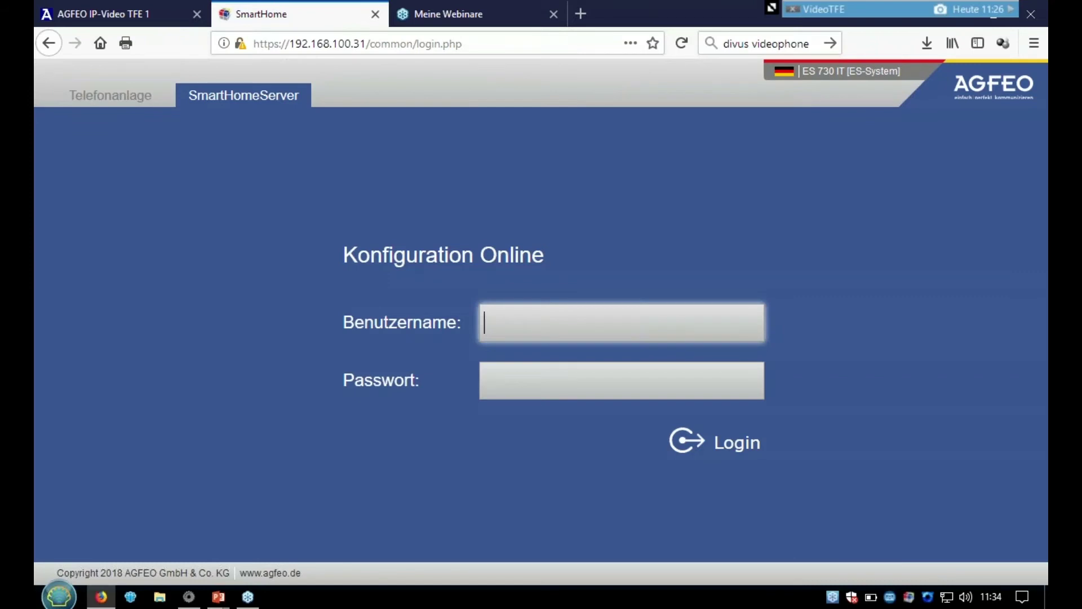
pyautogui.write('admin')
pyautogui.press('Tab')
pyautogui.write('0000')
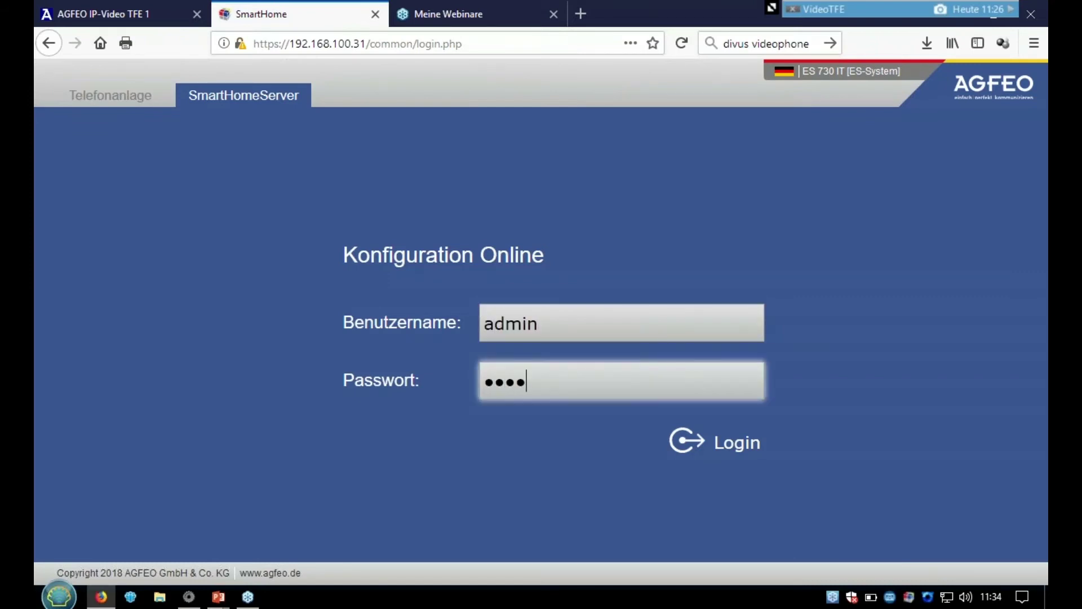
pyautogui.write('0')
pyautogui.press('Return')
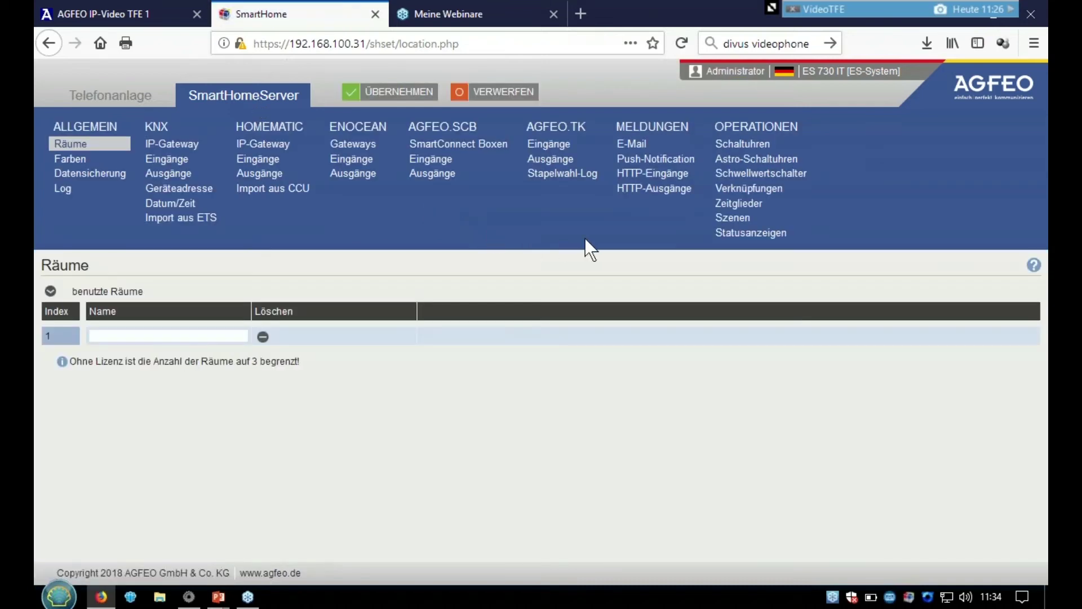
# - Name HTTP output 1 'Arztpraxis geschlossen' and expand its settings to reveal the URL field
pyautogui.click(640, 191)
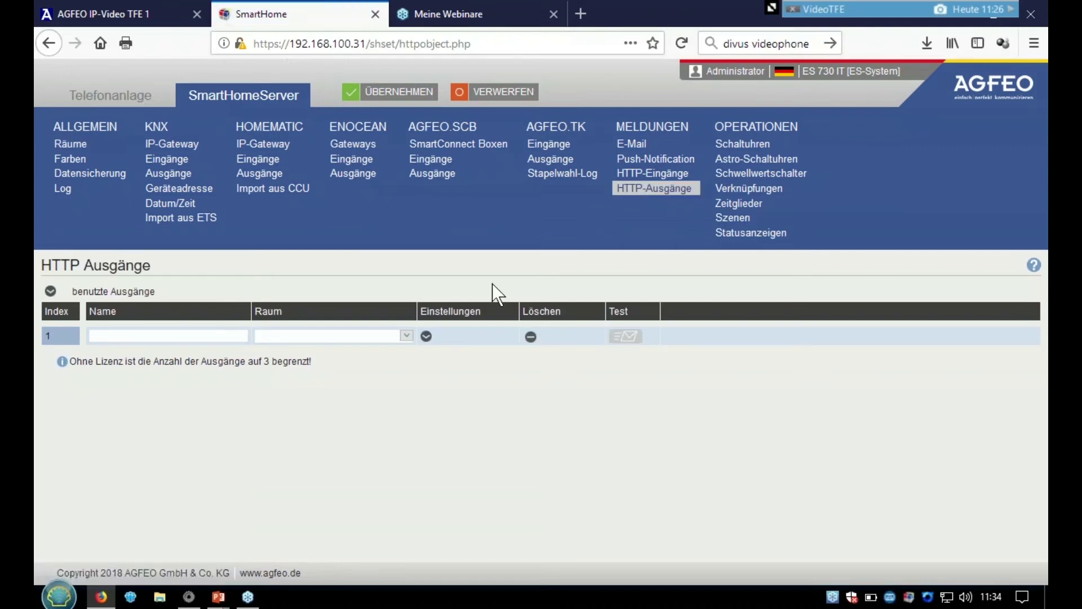
pyautogui.click(170, 337)
pyautogui.write('Arztpraxis geschlossen')
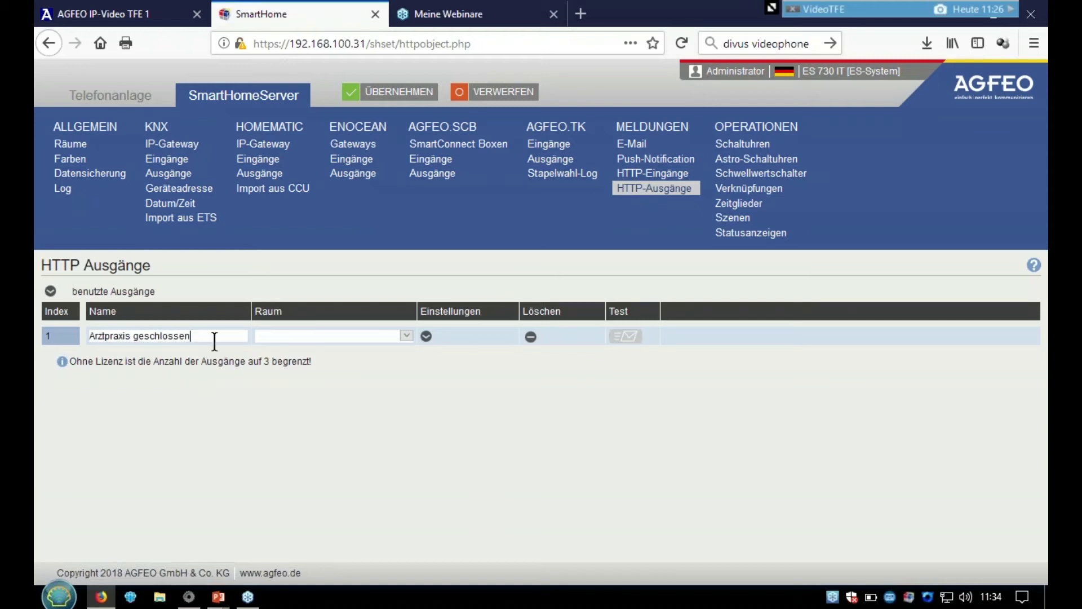
pyautogui.click(426, 336)
pyautogui.click(277, 381)
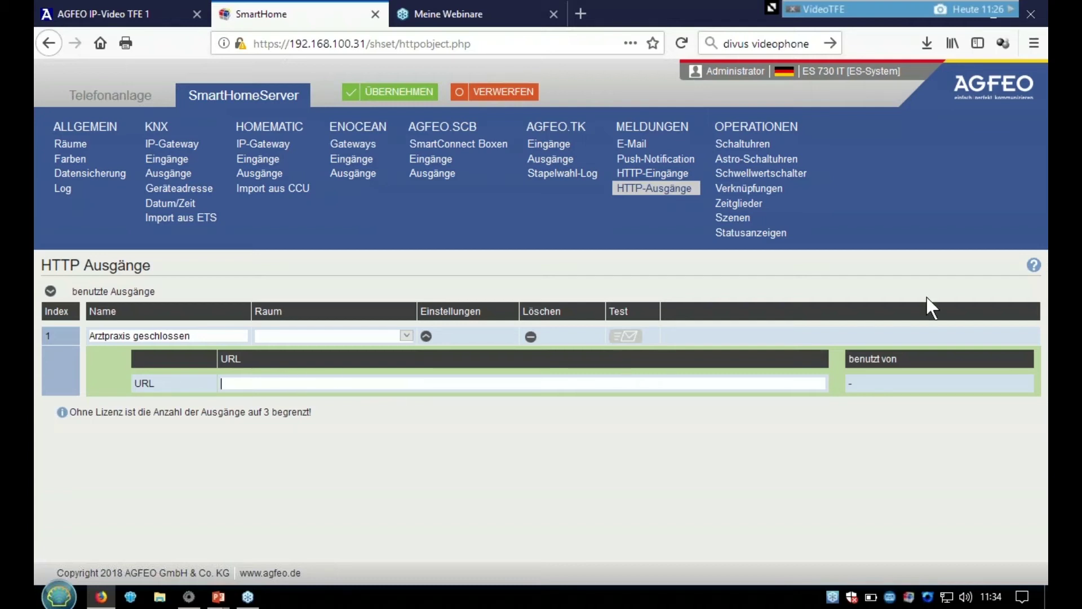
# - Copy the showimage?index=4 example URL from the HTTP-outputs help's Häufige Fragen section
pyautogui.click(1034, 265)
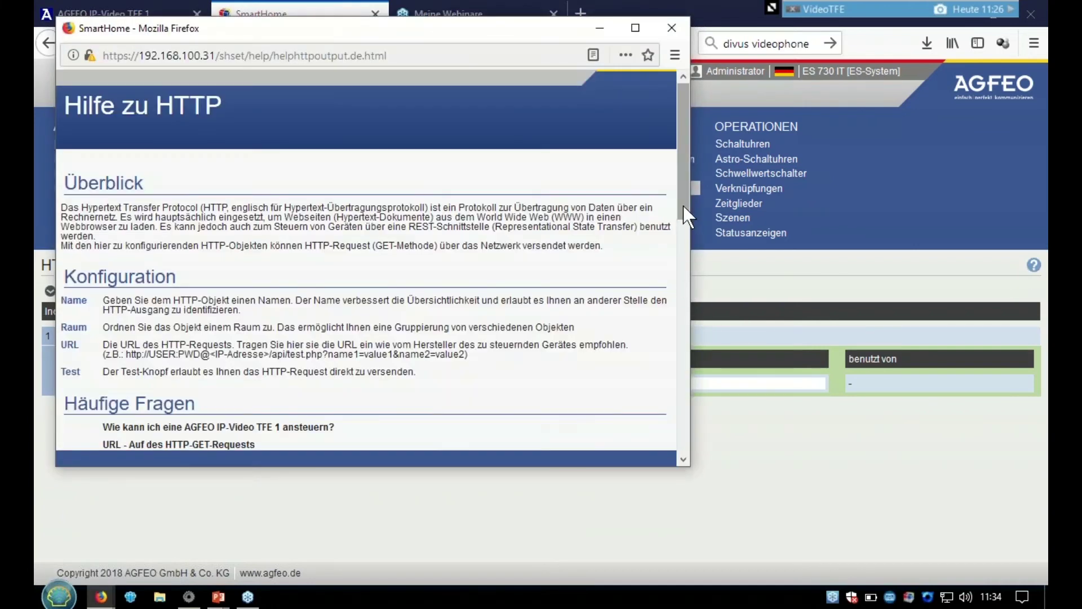
pyautogui.moveTo(683, 206); pyautogui.dragTo(680, 323)
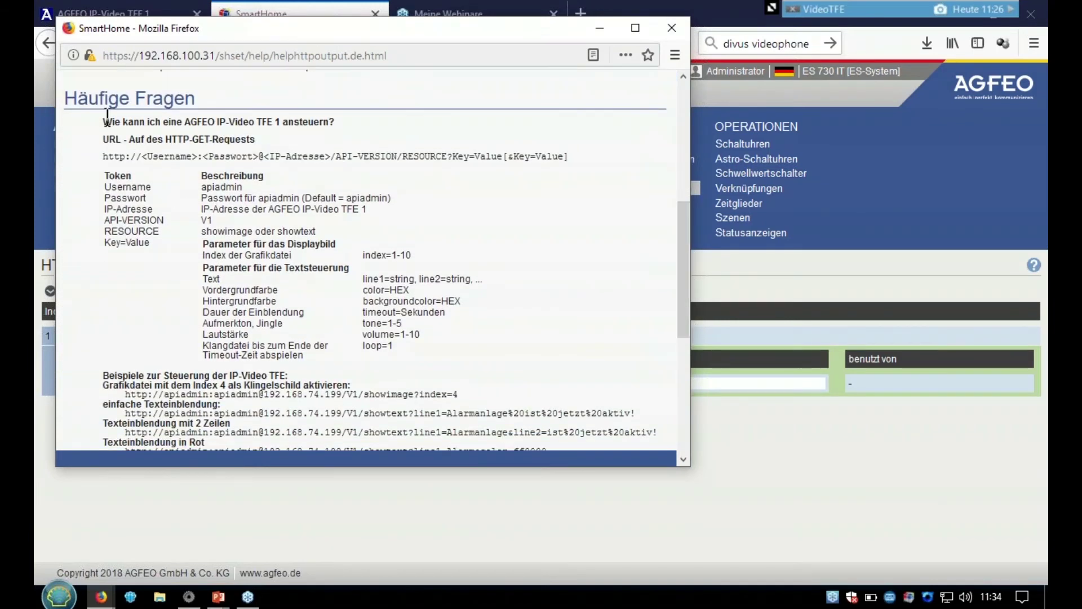
pyautogui.moveTo(102, 118); pyautogui.dragTo(293, 122)
pyautogui.click(299, 123)
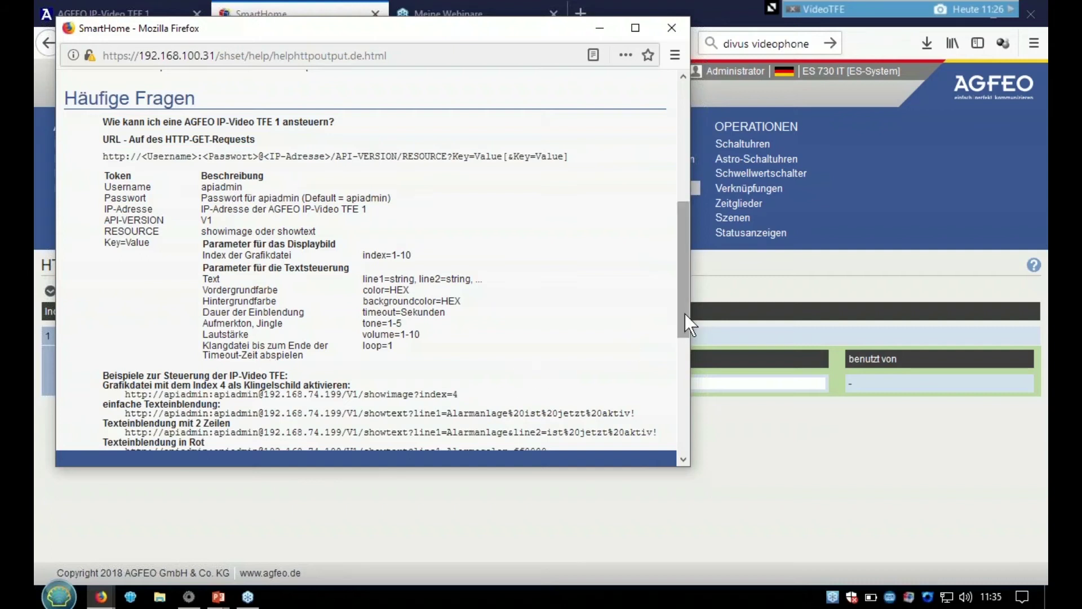
pyautogui.moveTo(681, 313); pyautogui.dragTo(688, 387)
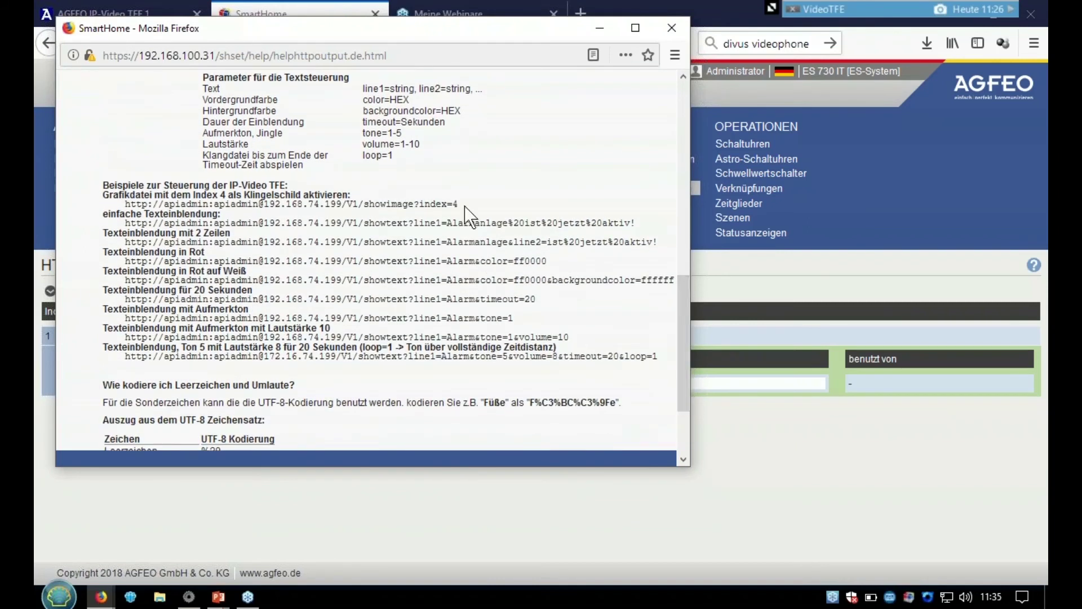
pyautogui.moveTo(459, 204); pyautogui.dragTo(126, 204)
pyautogui.hotkey('ctrl', 'c')
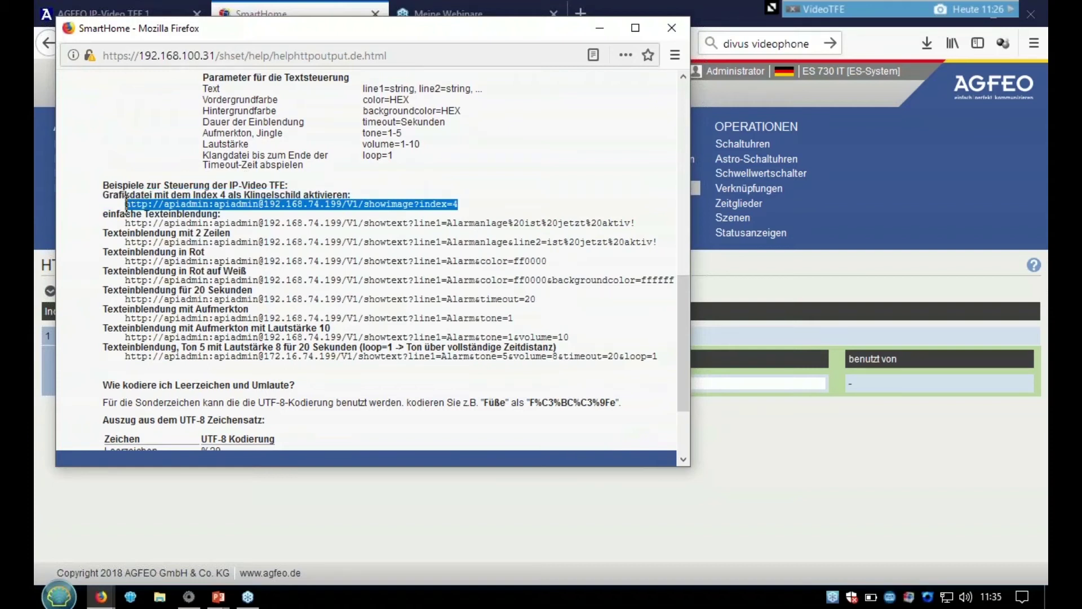
pyautogui.click(704, 278)
# - Paste the example URL into the output's URL field and change index=4 to index=2
pyautogui.click(394, 385)
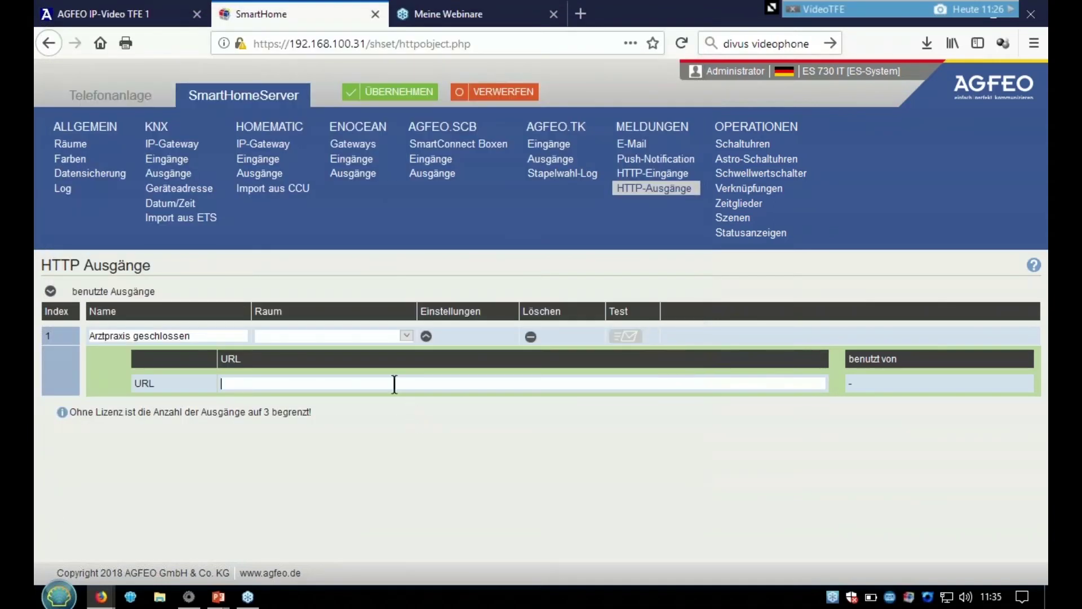
pyautogui.hotkey('ctrl', 'v')
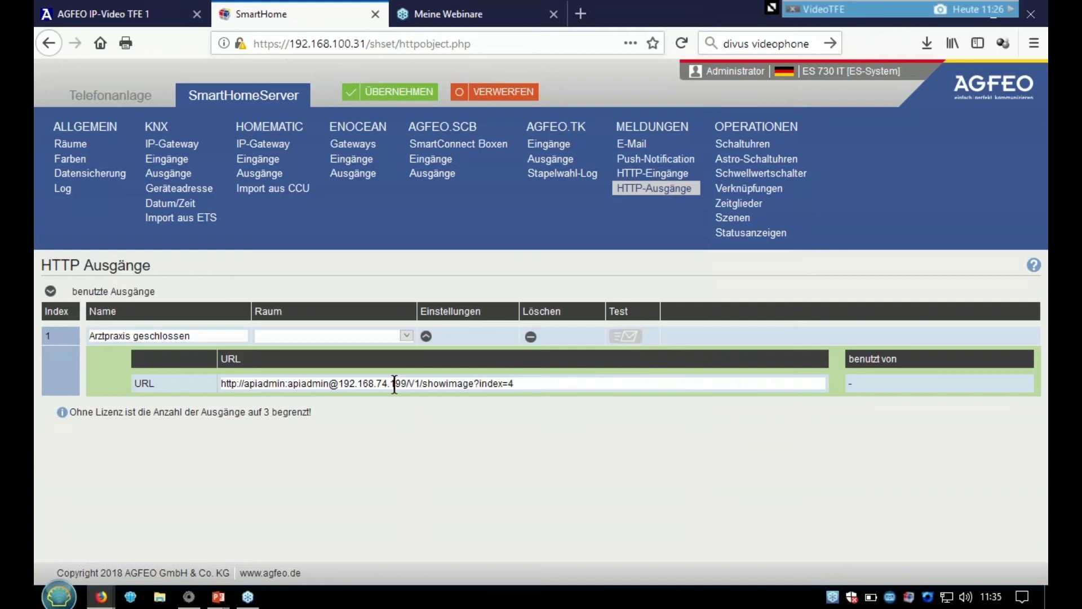
pyautogui.press('BackSpace')
pyautogui.write('2')
# - Replace IP address 192.168.74.199 in the URL with 192.168.100.131
pyautogui.click(143, 6)
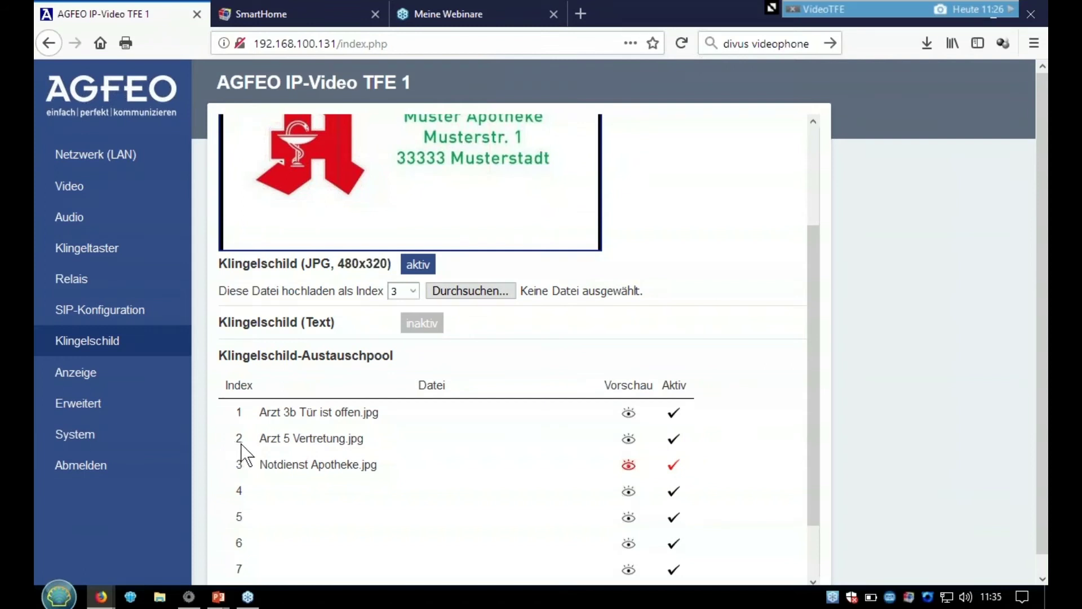
pyautogui.click(312, 17)
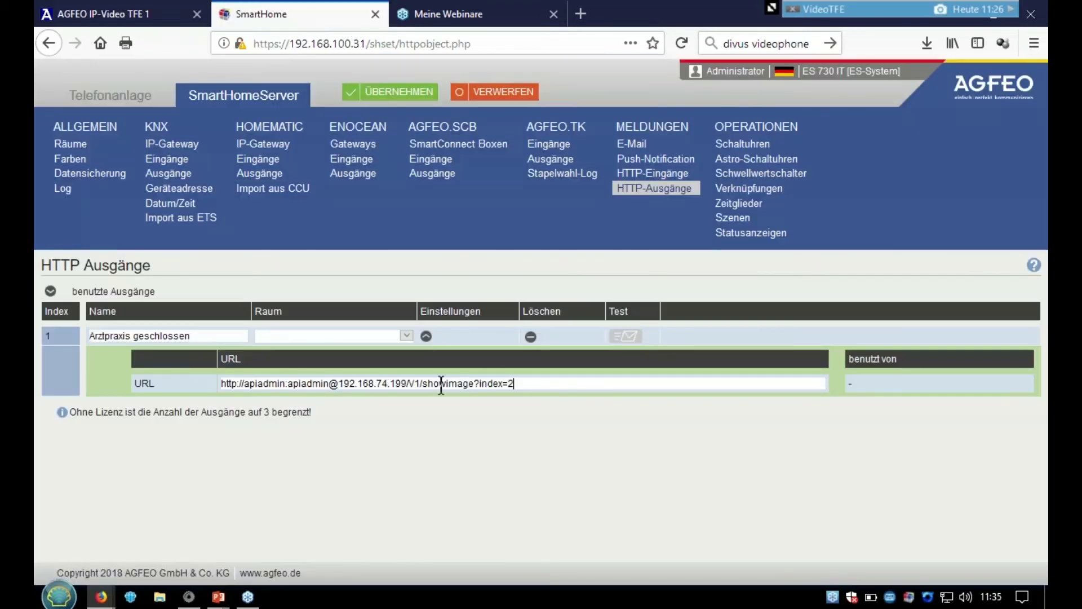
pyautogui.click(524, 384)
pyautogui.press('BackSpace')
pyautogui.press('BackSpace')
pyautogui.press('BackSpace')
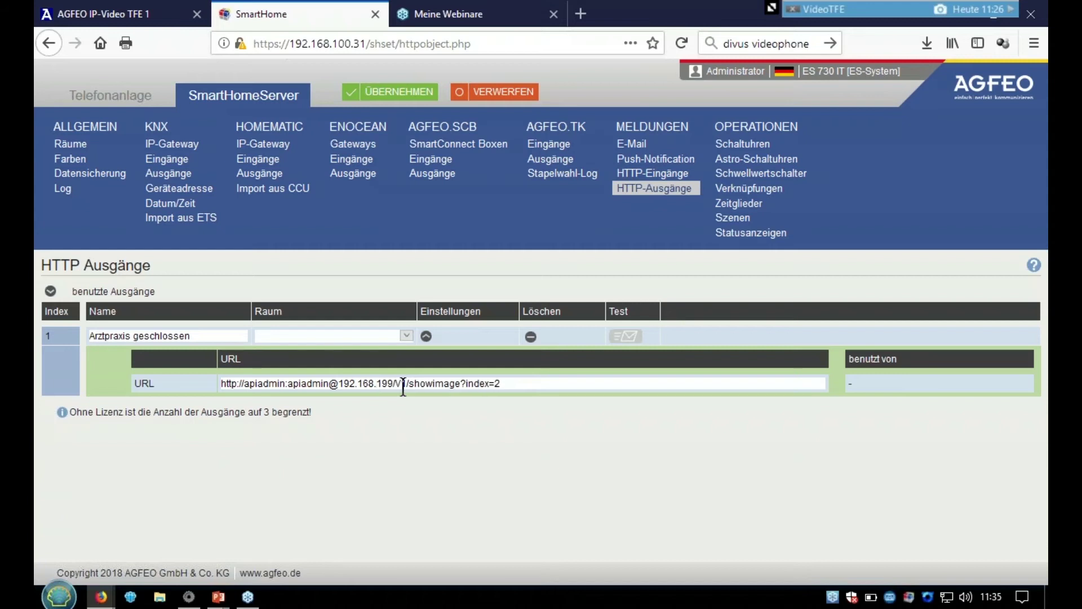
pyautogui.write('100')
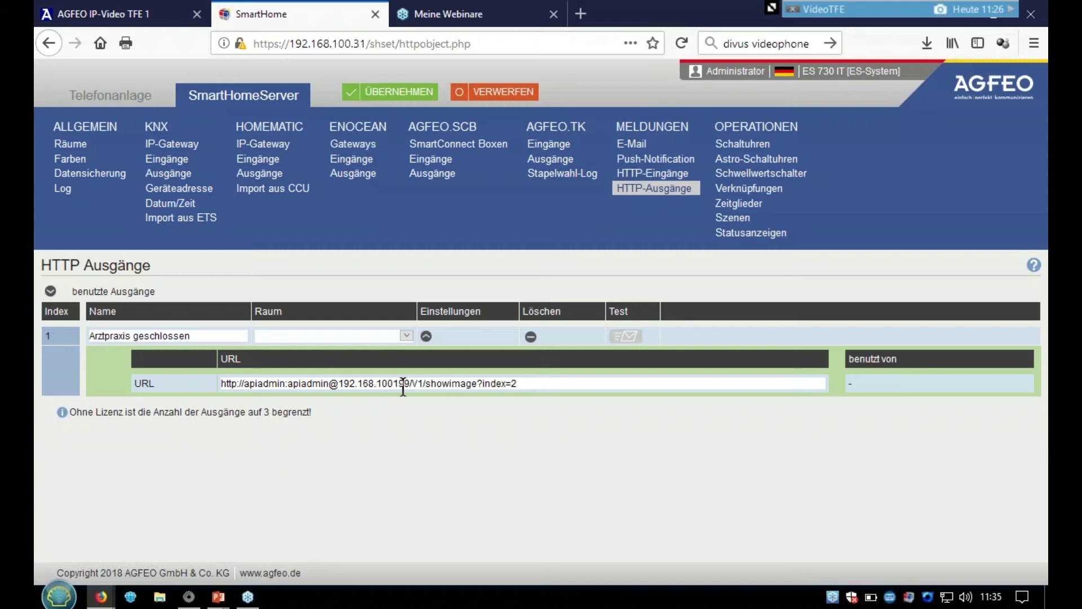
pyautogui.write('.')
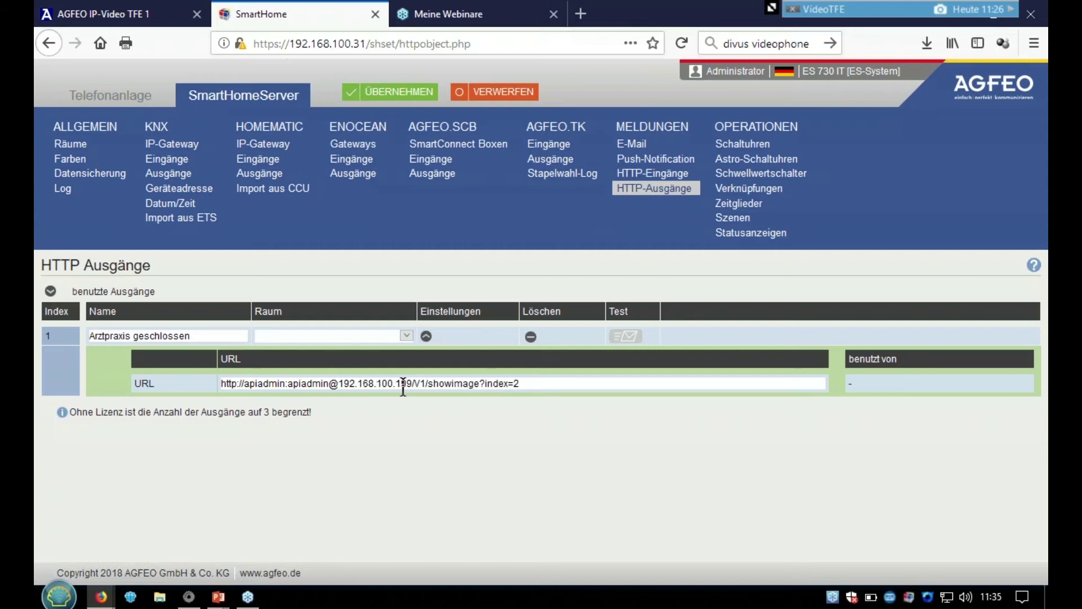
pyautogui.write('131')
pyautogui.press('Delete')
pyautogui.press('Delete')
pyautogui.press('Delete')
pyautogui.doubleClick(307, 383)
pyautogui.click(276, 387)
# - Apply the changes so HTTP output 1 'Arztpraxis geschlossen' calls showimage?index=2 on 192.168.100.131
pyautogui.click(389, 92)
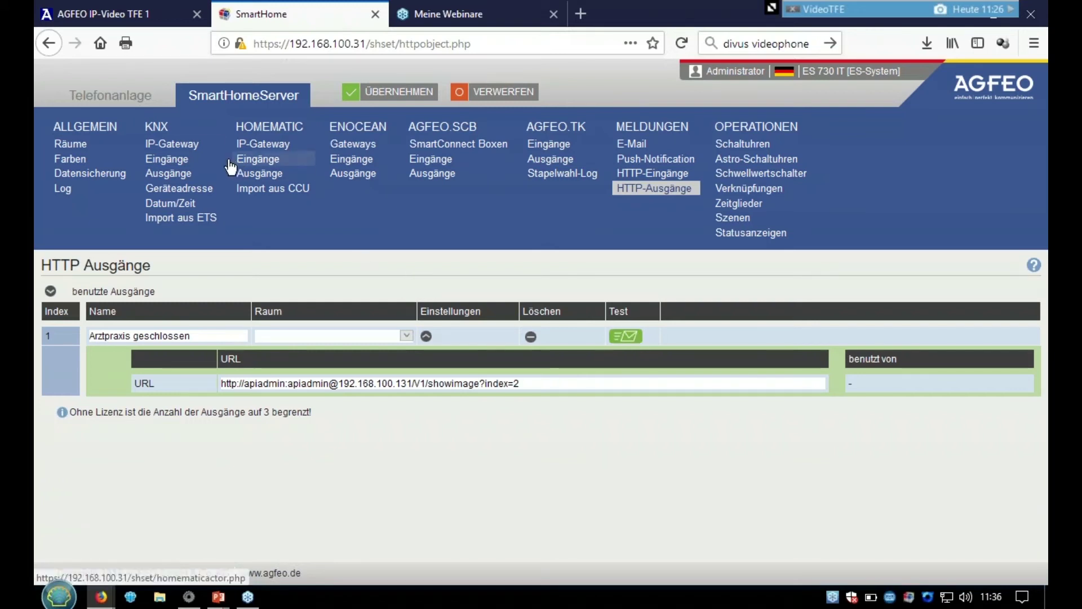
# - Give an empty ST45 Up0 system-phone key the SmartHome object 'Arztpraxis geschlossen' and apply it
pyautogui.click(119, 100)
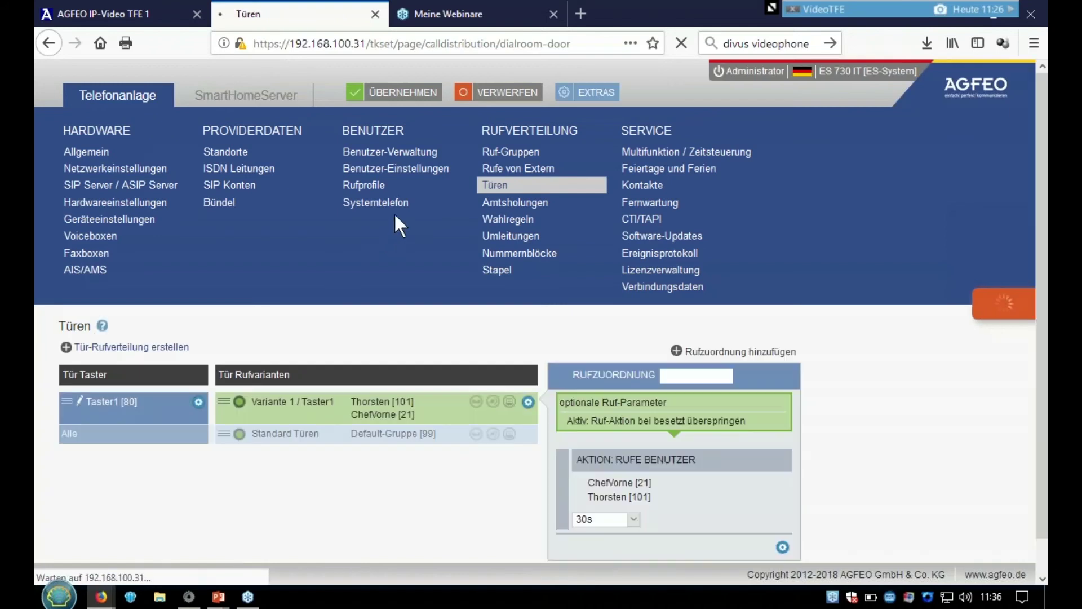
pyautogui.click(394, 203)
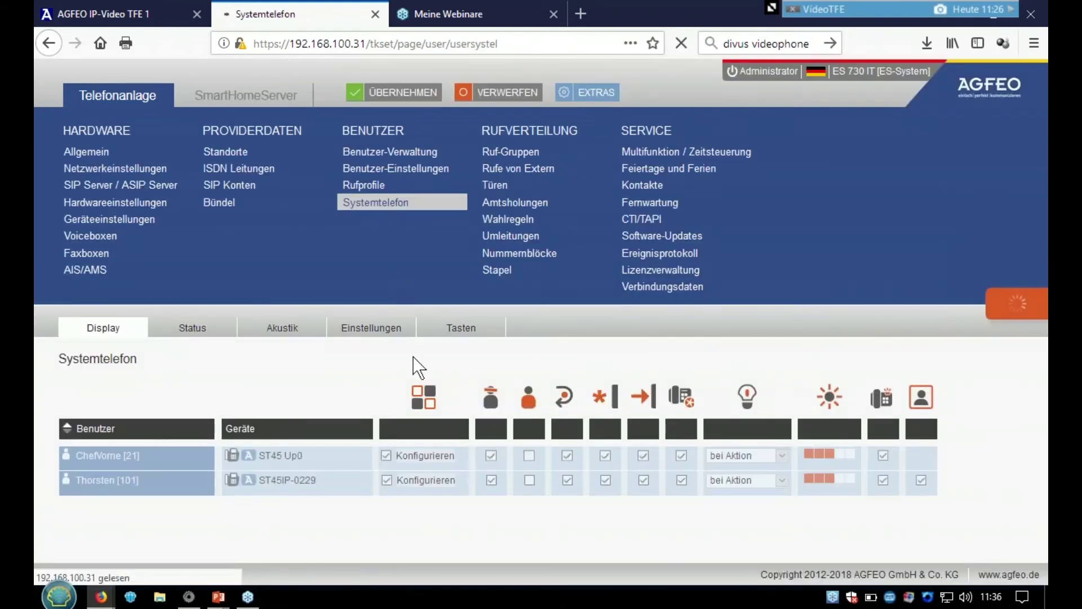
pyautogui.click(462, 333)
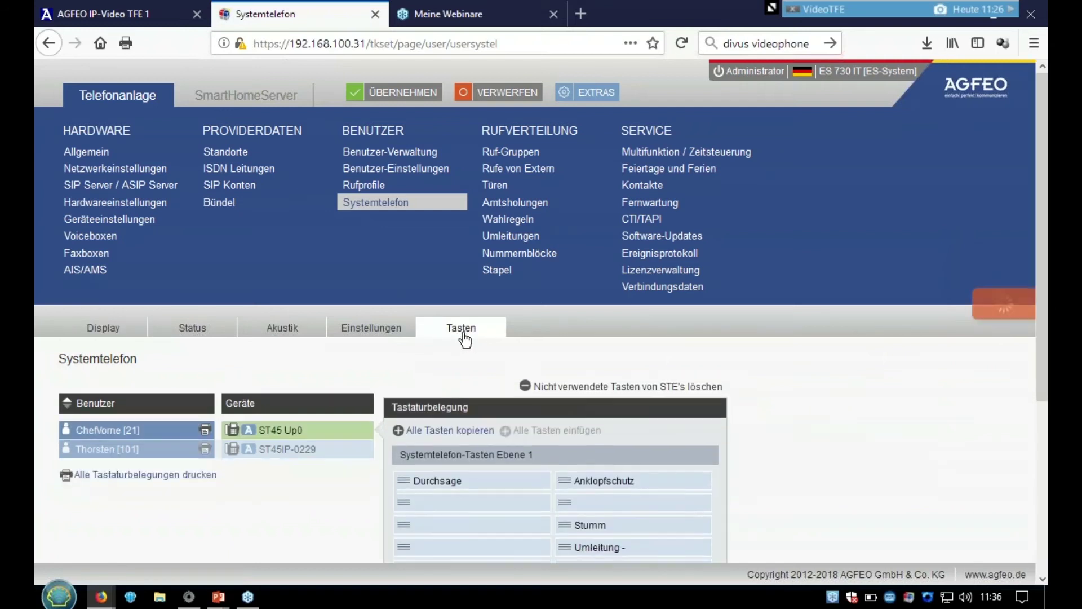
pyautogui.click(420, 501)
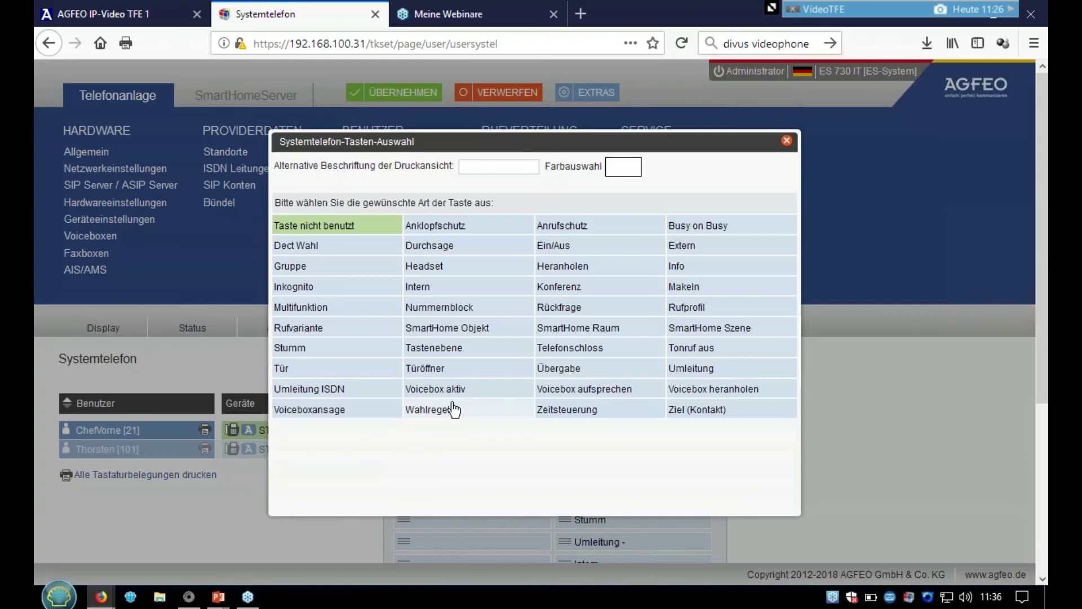
pyautogui.click(476, 334)
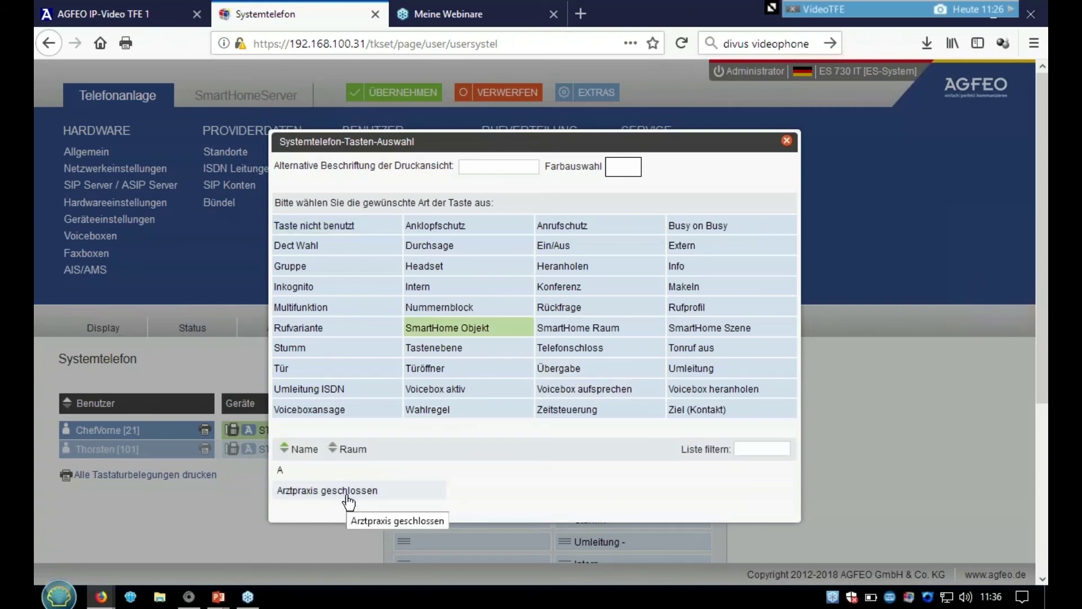
pyautogui.click(349, 498)
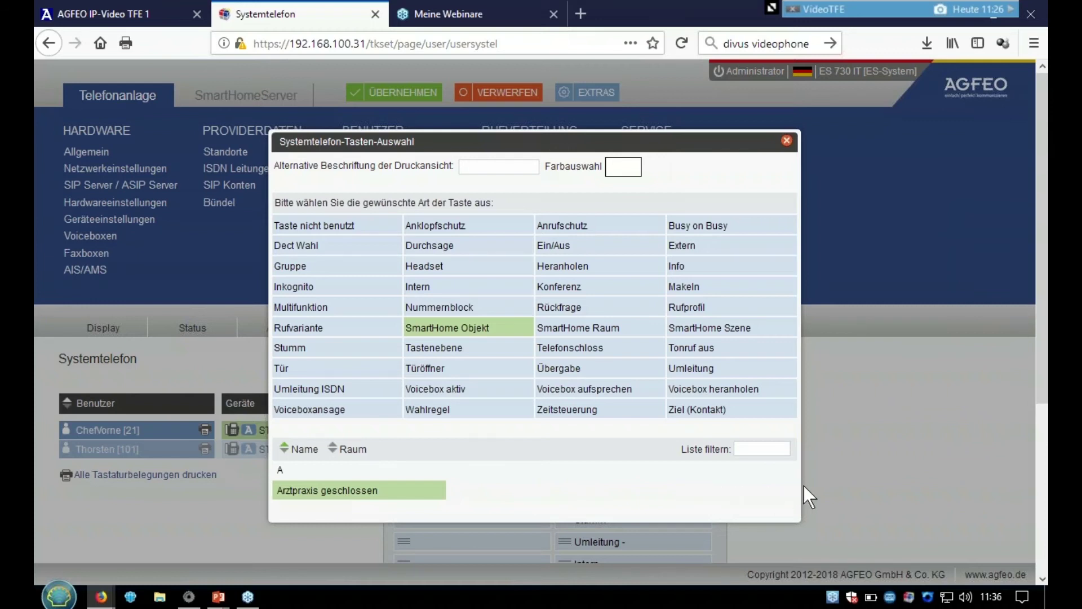
pyautogui.click(827, 485)
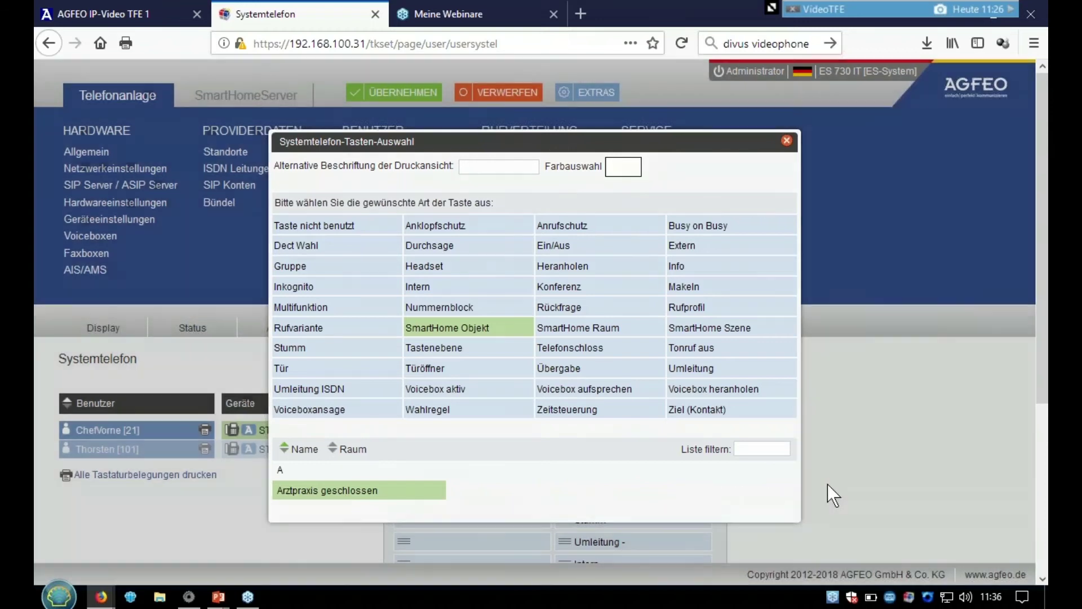
pyautogui.click(407, 97)
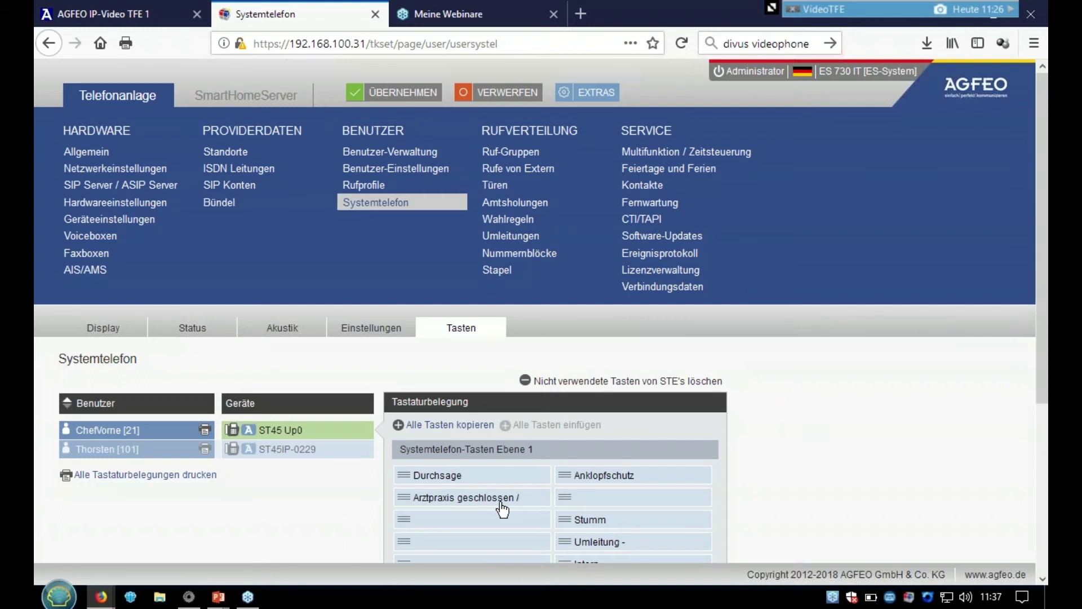
pyautogui.click(140, 18)
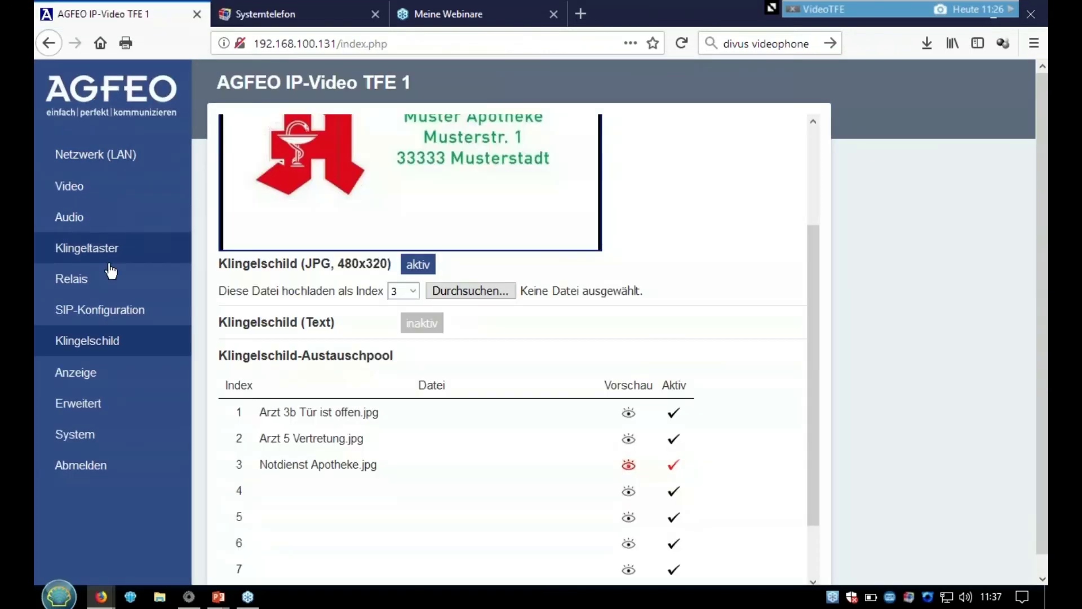
pyautogui.click(108, 310)
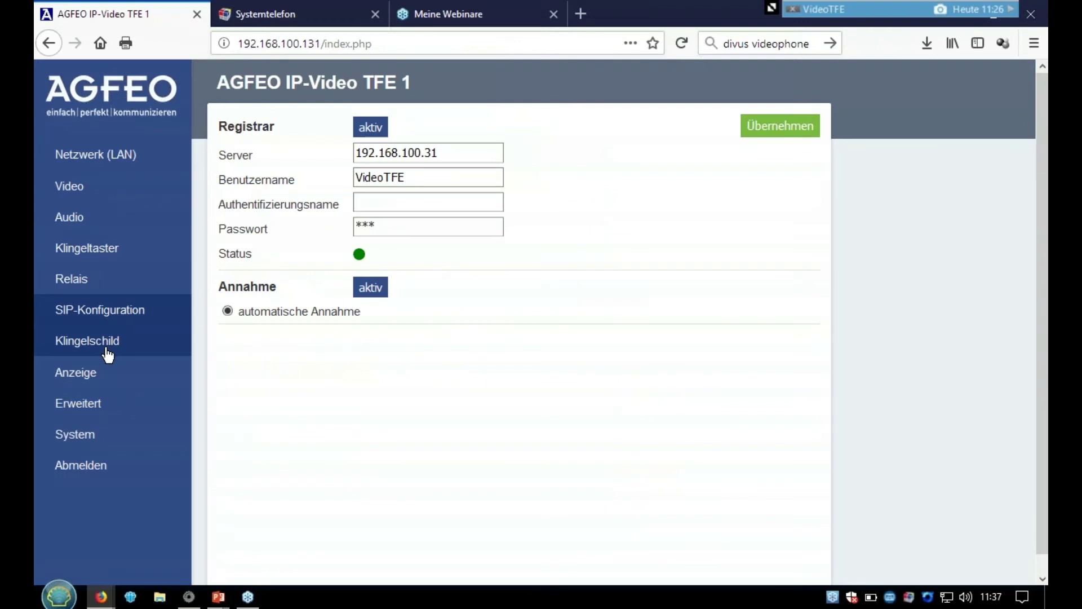
pyautogui.click(106, 349)
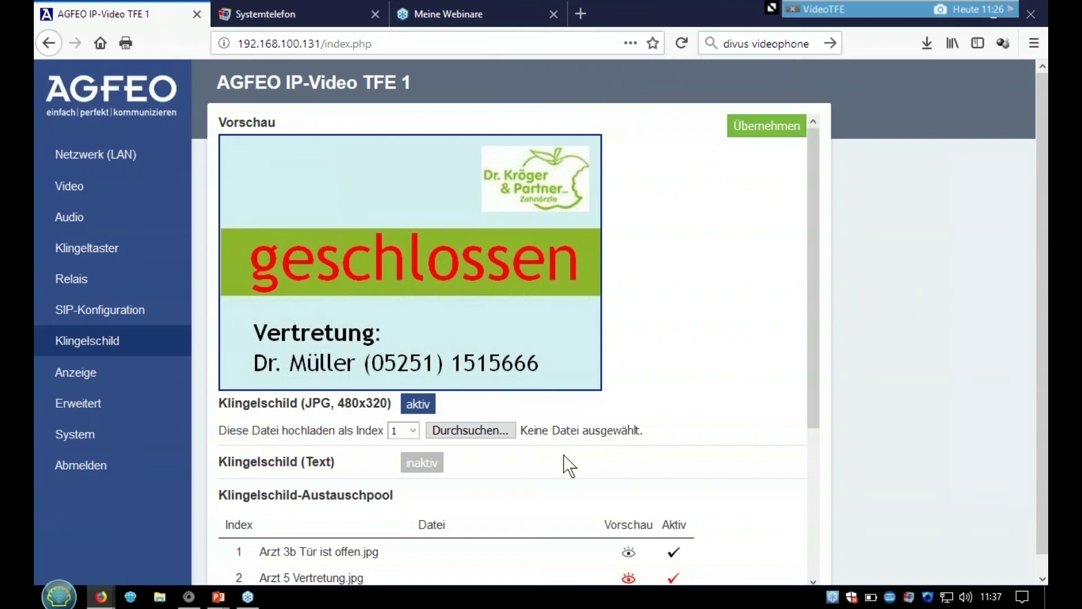
pyautogui.click(336, 16)
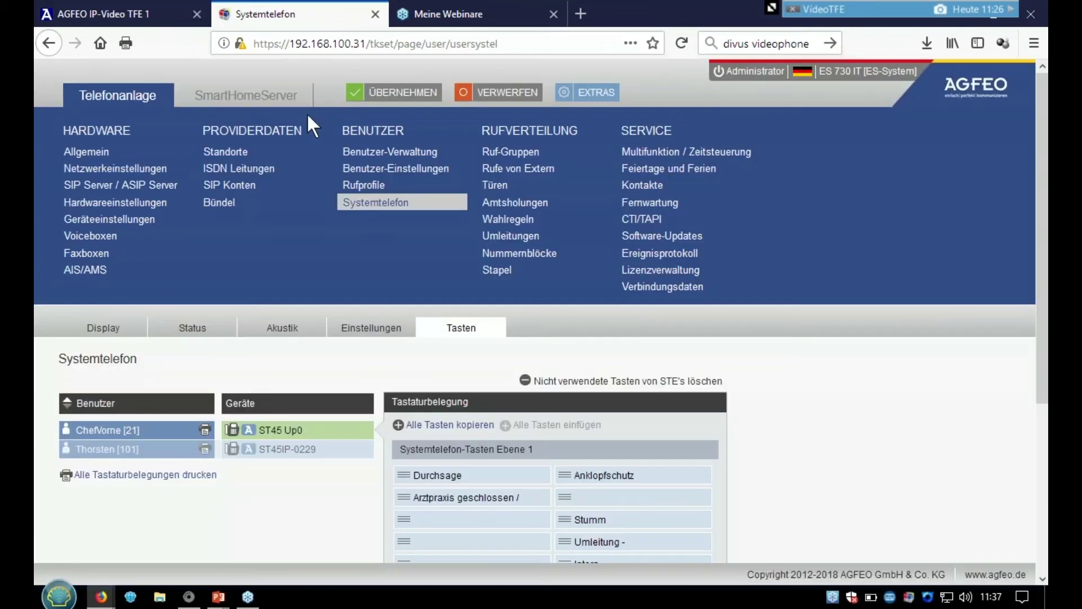
# - Name HTTP output 2 'Alarmmeldung Panik' in the SmartHomeServer list and expand its URL settings
pyautogui.click(250, 103)
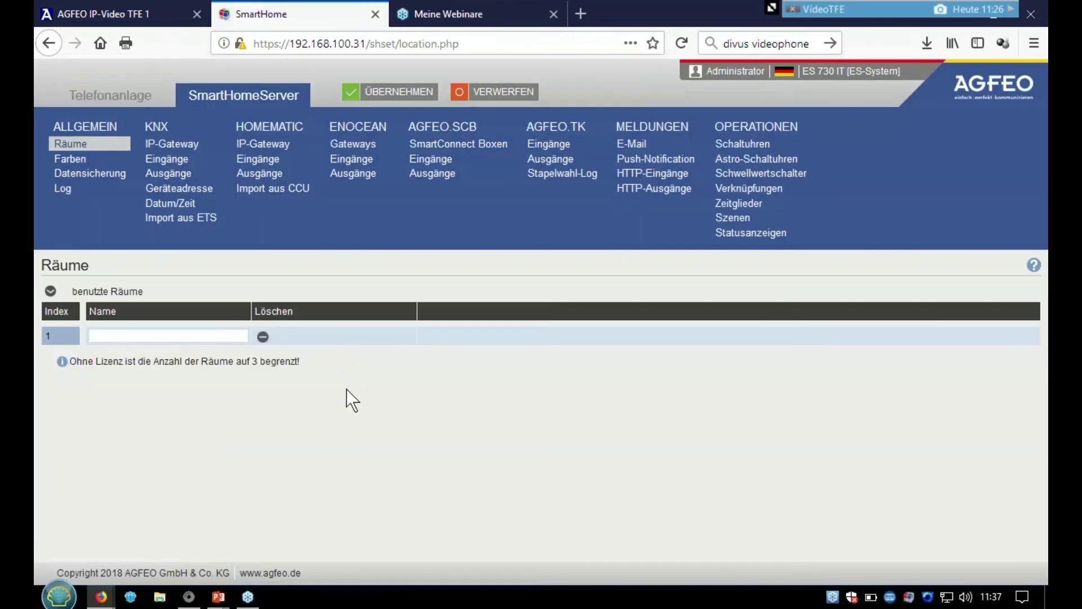
pyautogui.click(648, 193)
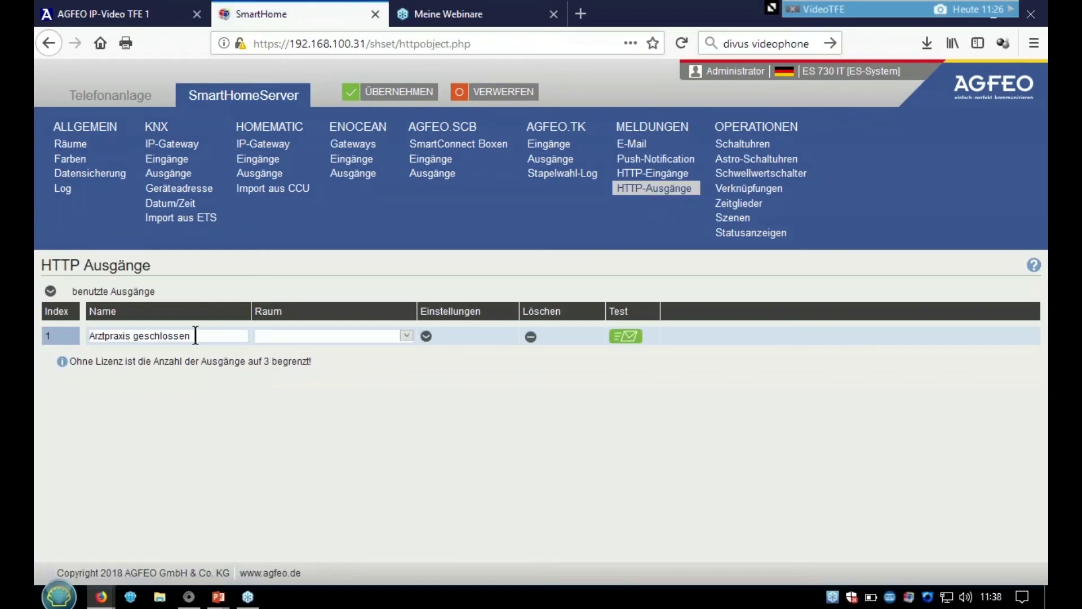
pyautogui.click(51, 291)
pyautogui.click(109, 355)
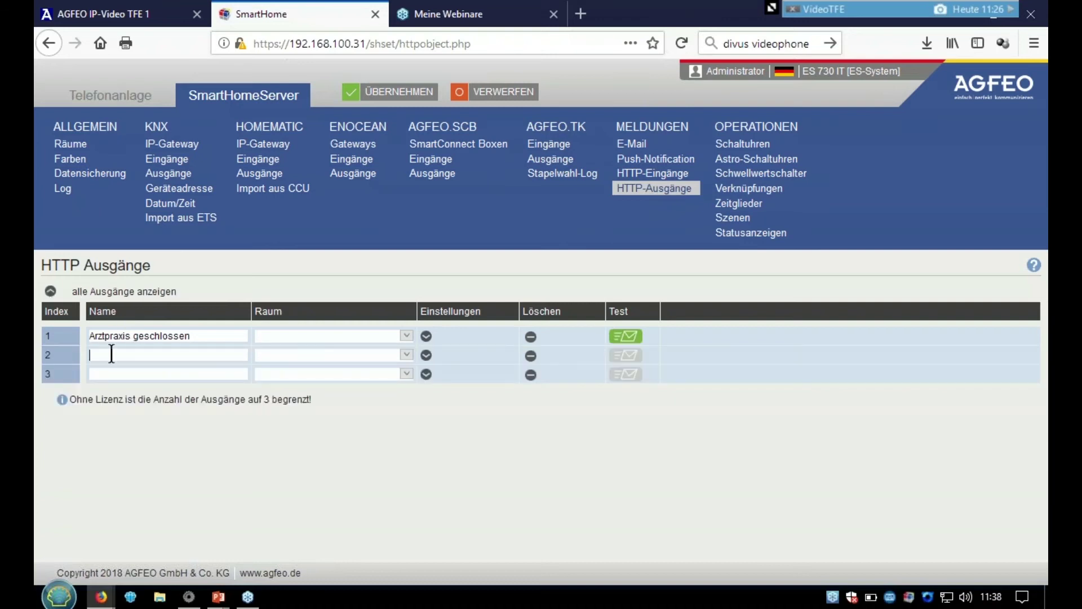
pyautogui.write('Alarmmeldung')
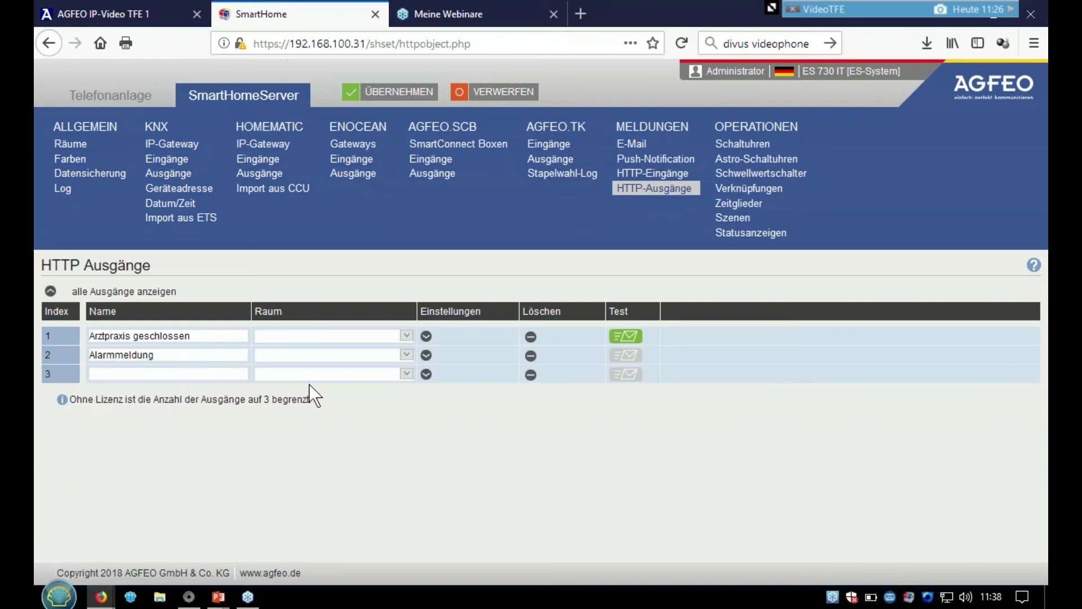
pyautogui.write(' Panik')
pyautogui.click(426, 356)
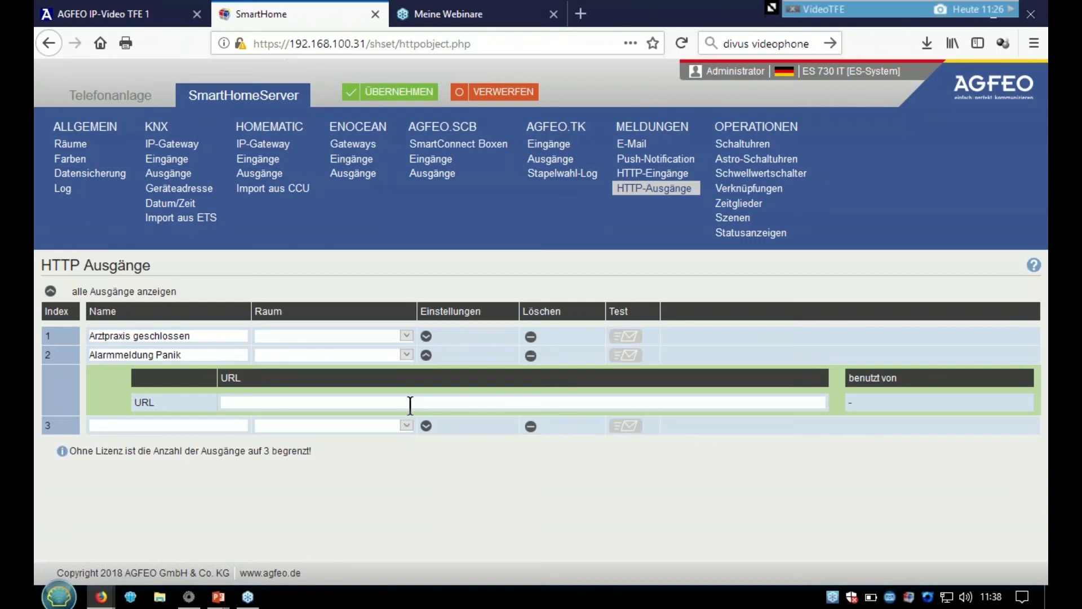
# - Select the 'Texteinblendung mit Aufmerkton mit Lautstärke 10' showtext example URL in the HTTP help
pyautogui.click(1034, 265)
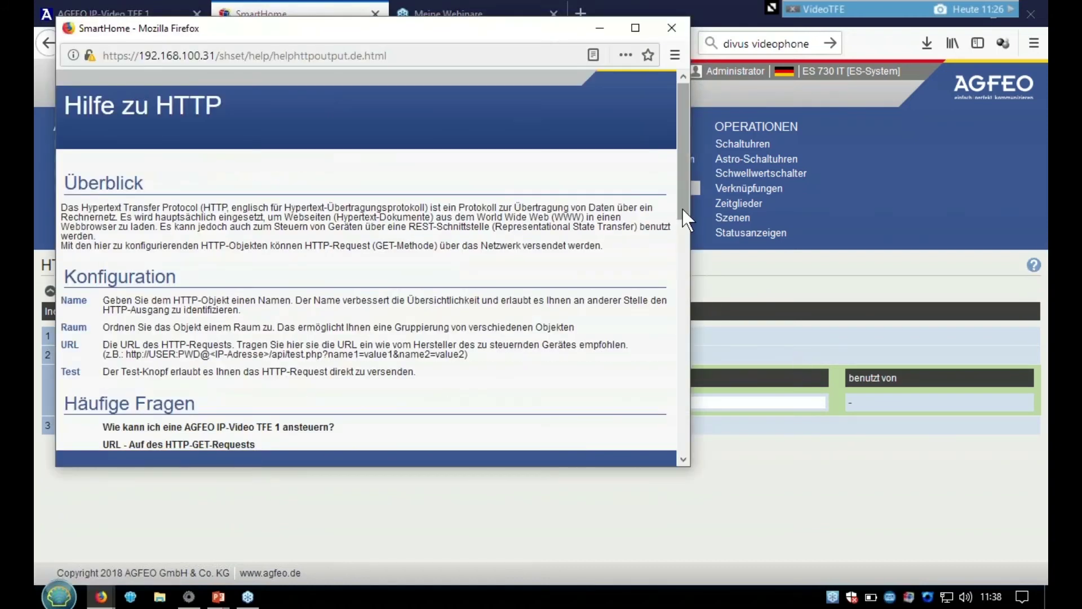
pyautogui.scroll(-3, 681, 237)
pyautogui.moveTo(681, 258); pyautogui.dragTo(688, 387)
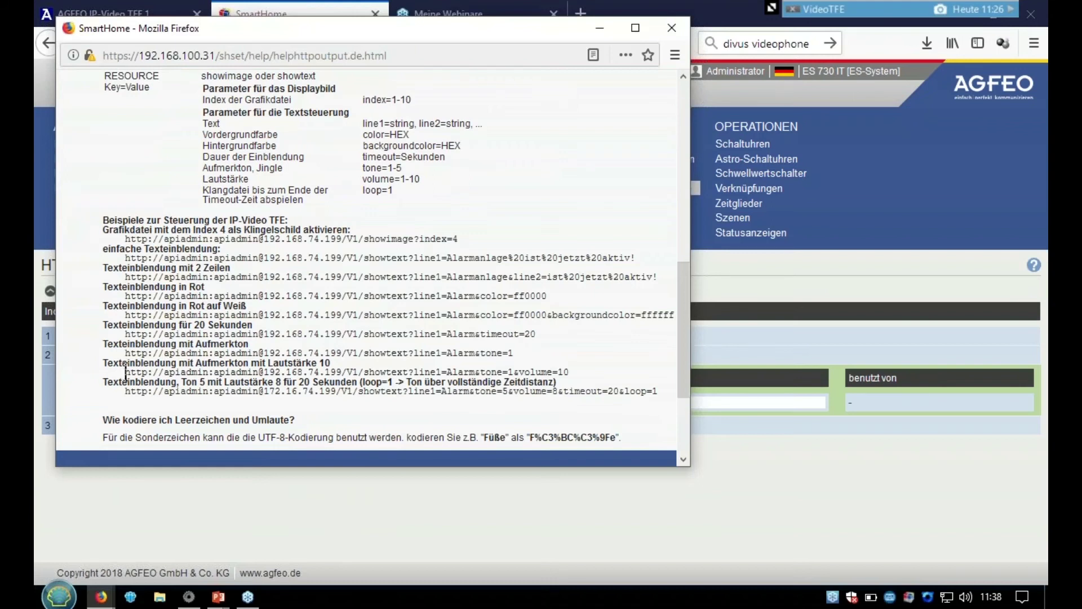
pyautogui.moveTo(125, 372); pyautogui.dragTo(581, 373)
pyautogui.hotkey('ctrl', 'c')
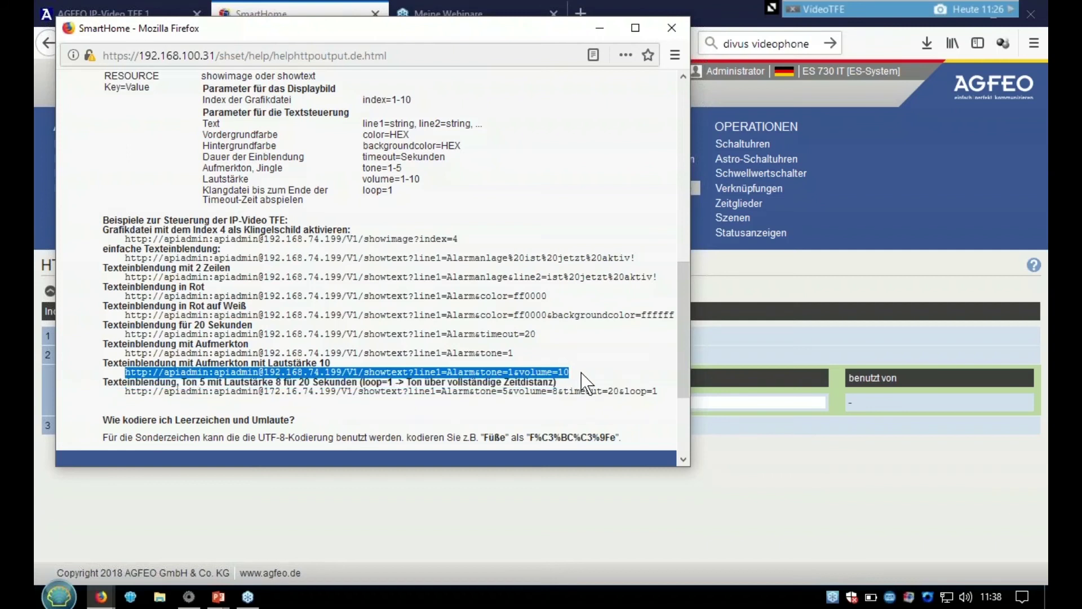
# - Paste the showtext URL into output 2 and correct its IP to 192.168.100.131
pyautogui.click(674, 24)
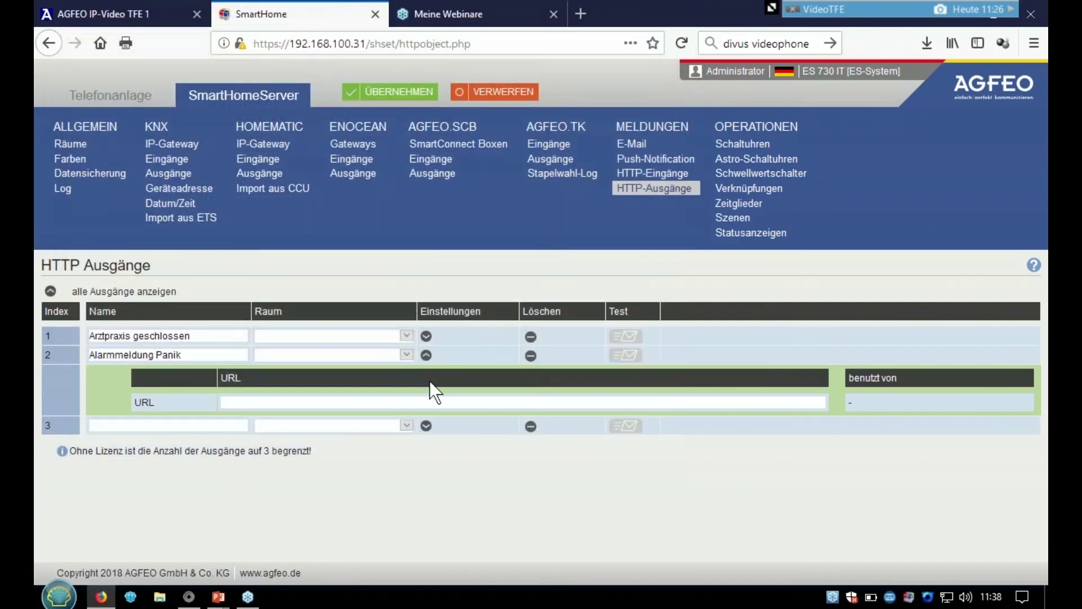
pyautogui.hotkey('ctrl', 'v')
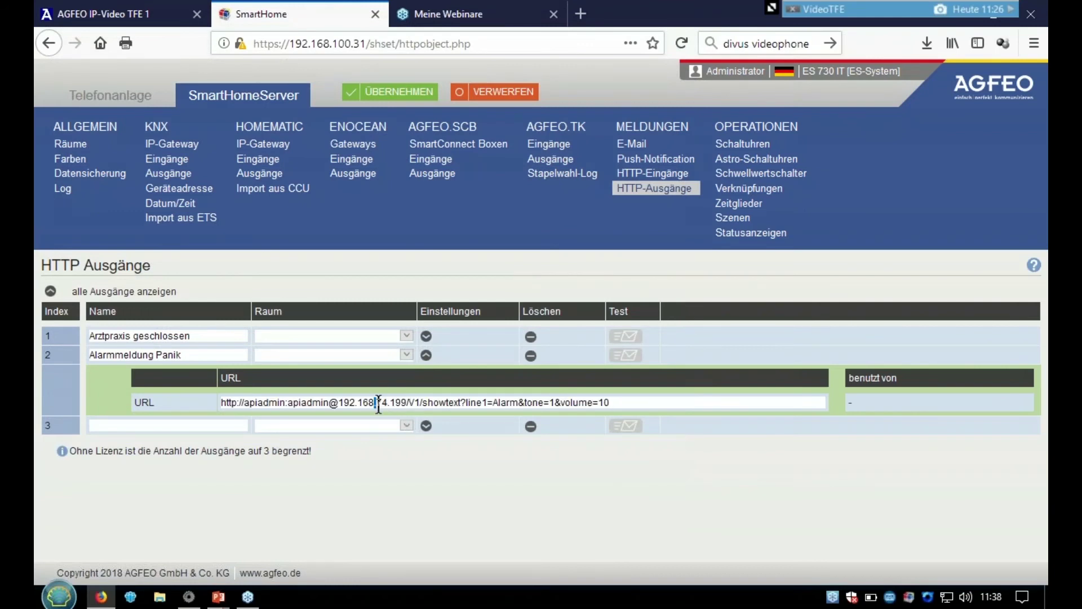
pyautogui.click(386, 402)
pyautogui.press('BackSpace')
pyautogui.press('BackSpace')
pyautogui.press('BackSpace')
pyautogui.write('100.131')
pyautogui.press('Delete')
pyautogui.press('Delete')
pyautogui.press('Delete')
pyautogui.write('/')
# - Change the message text to line1=Einbruch and Line2=Hau%20ab
pyautogui.press('Right')
pyautogui.press('Right')
pyautogui.press('Right')
pyautogui.press('Right')
pyautogui.press('Right')
pyautogui.press('Right')
pyautogui.press('Right')
pyautogui.press('Right')
pyautogui.press('Right')
pyautogui.press('Right')
pyautogui.press('Right')
pyautogui.press('Right')
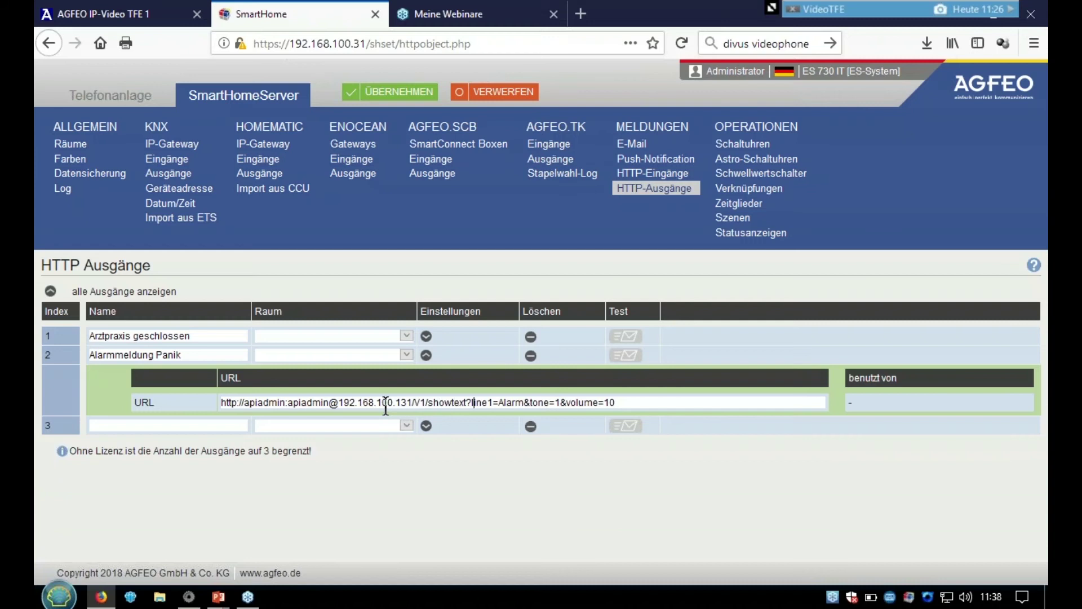
pyautogui.press('Right')
pyautogui.press('Right')
pyautogui.press('Right')
pyautogui.press('Right')
pyautogui.press('Right')
pyautogui.press('Right')
pyautogui.press('Right')
pyautogui.press('Left')
pyautogui.write('Einbruch')
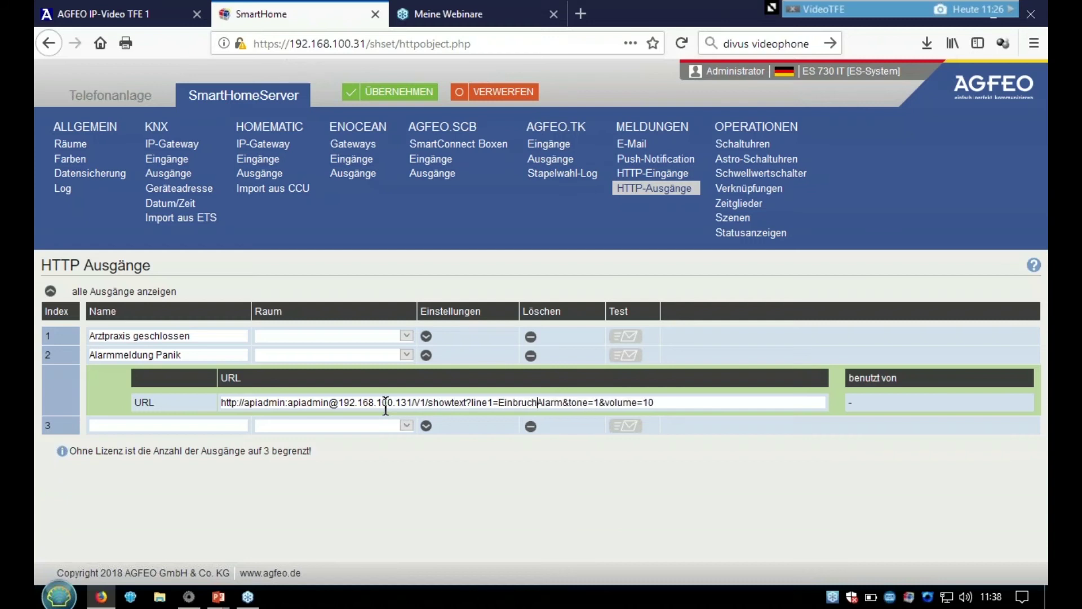
pyautogui.press('Delete')
pyautogui.press('Delete')
pyautogui.press('Delete')
pyautogui.press('Delete')
pyautogui.press('Delete')
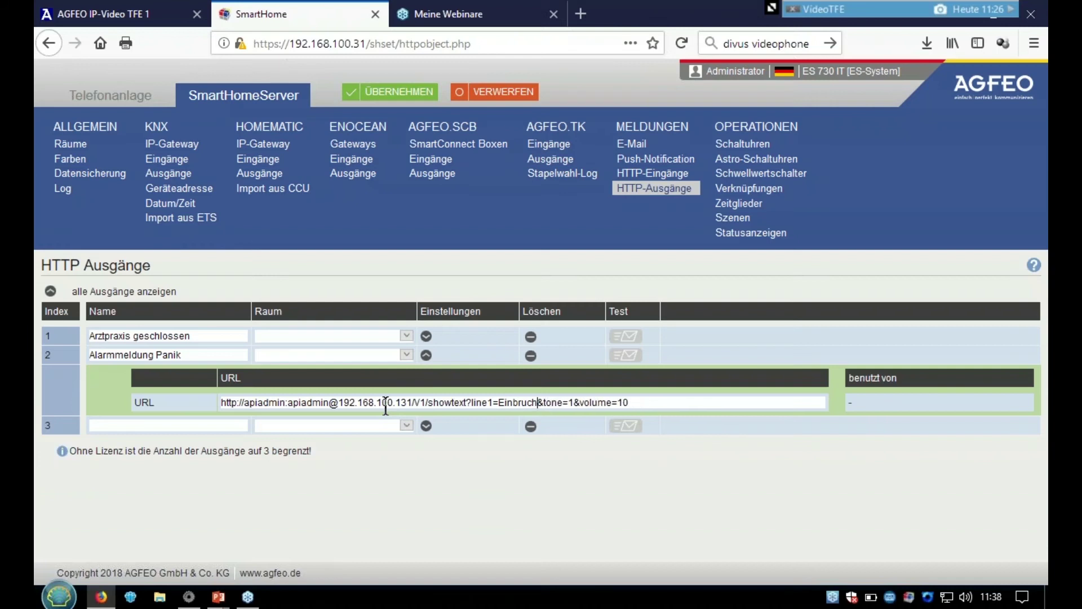
pyautogui.write('&Line2')
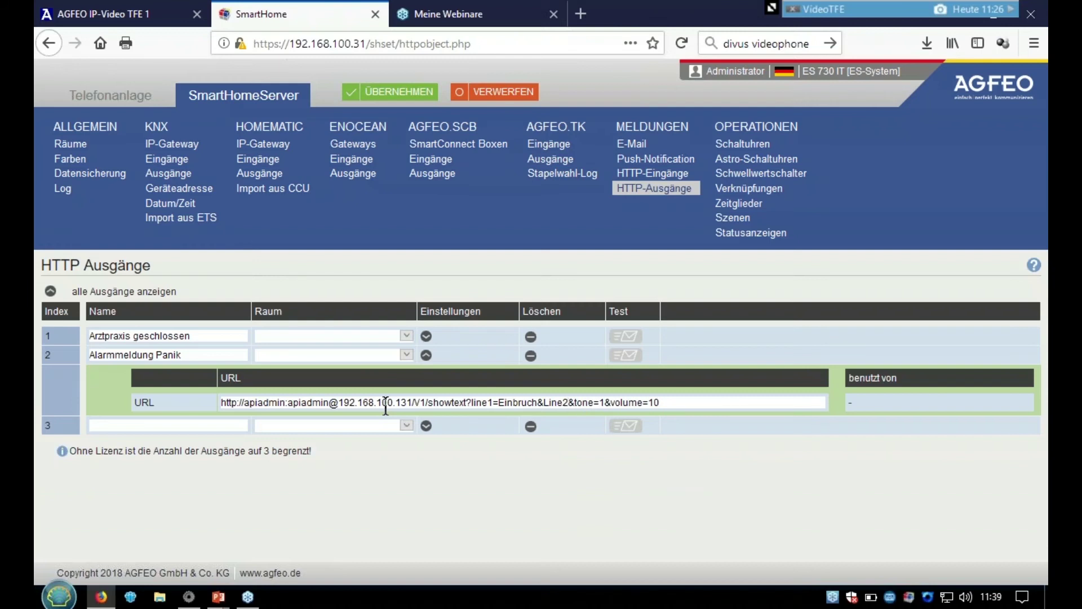
pyautogui.write('=Hau')
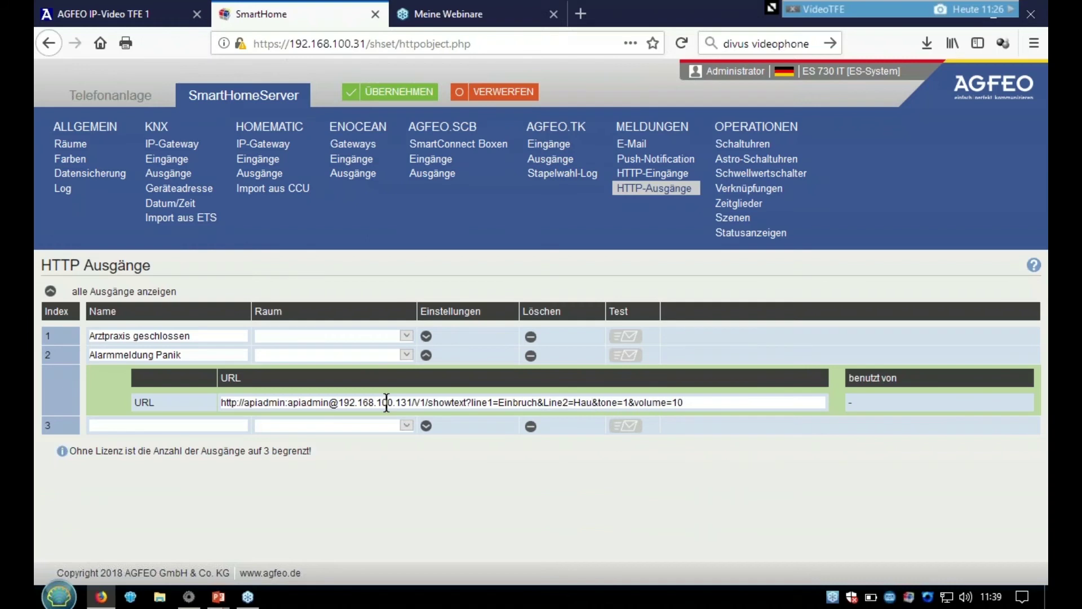
pyautogui.write('%20ab')
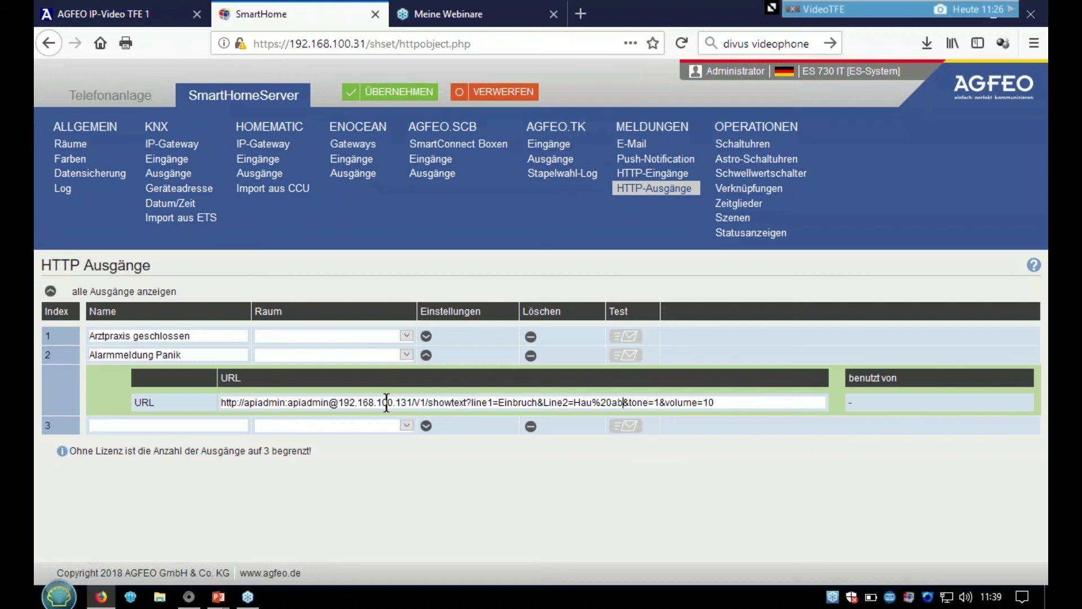
# - Set the tone value to 3 and save the configuration
pyautogui.press('Right')
pyautogui.press('Right')
pyautogui.press('Right')
pyautogui.press('BackSpace')
pyautogui.write('3')
pyautogui.press('Right')
pyautogui.press('Right')
pyautogui.press('Right')
pyautogui.click(393, 102)
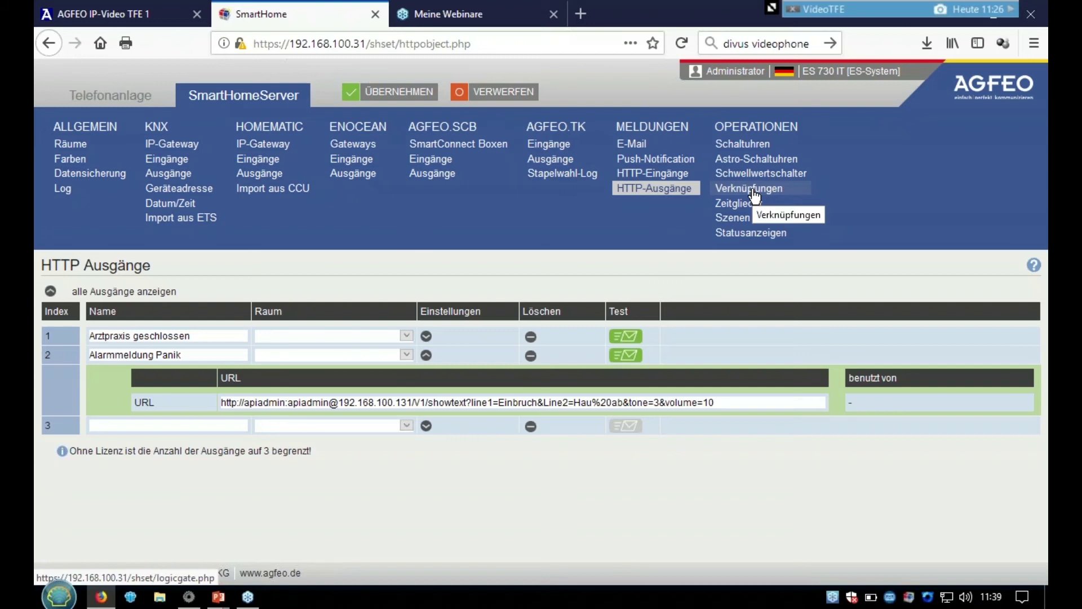
# - Set logic link 1 to send to 'Alarmmeldung Panik', apply, and return to the HTTP outputs
pyautogui.click(754, 196)
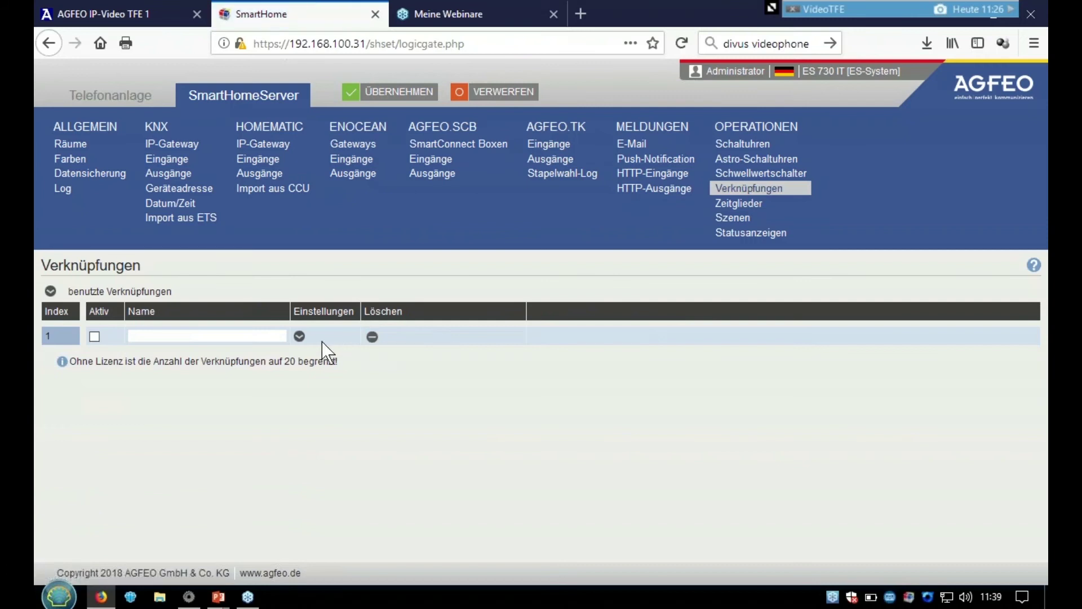
pyautogui.click(299, 336)
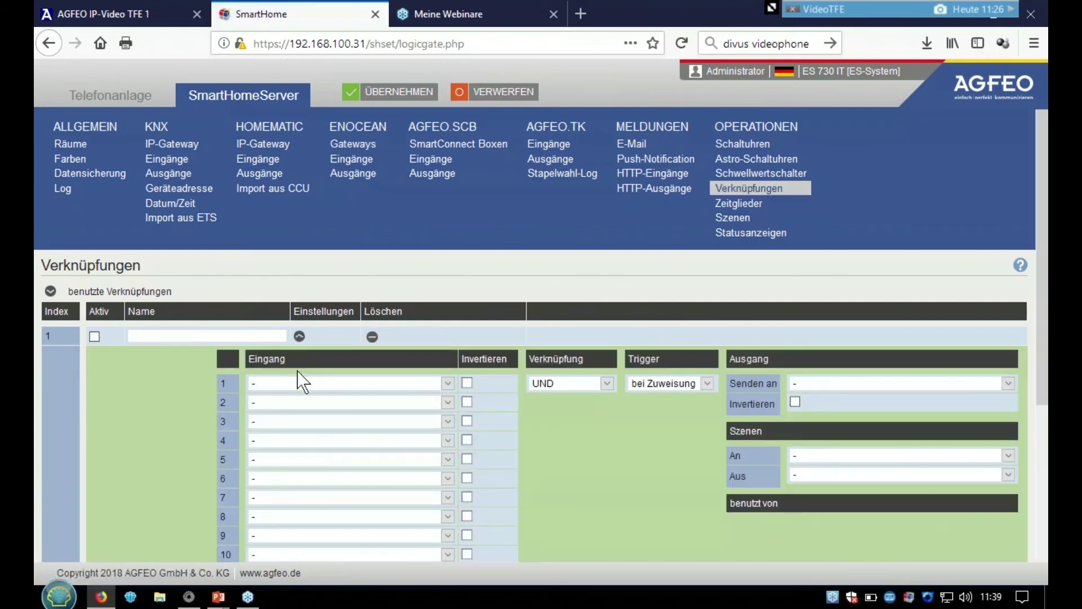
pyautogui.click(315, 385)
pyautogui.click(315, 388)
pyautogui.click(820, 384)
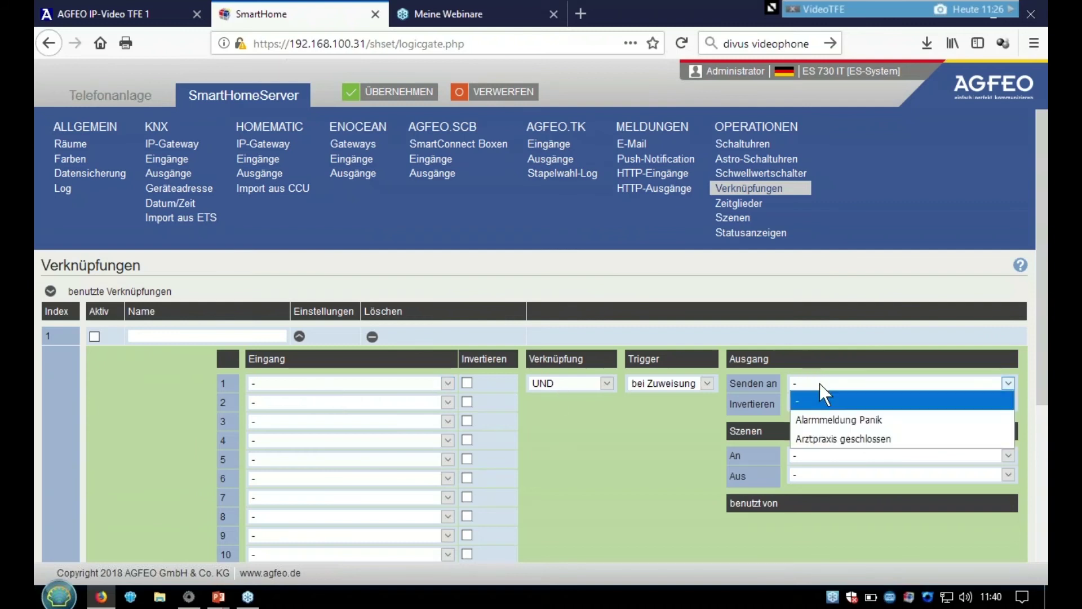
pyautogui.click(831, 420)
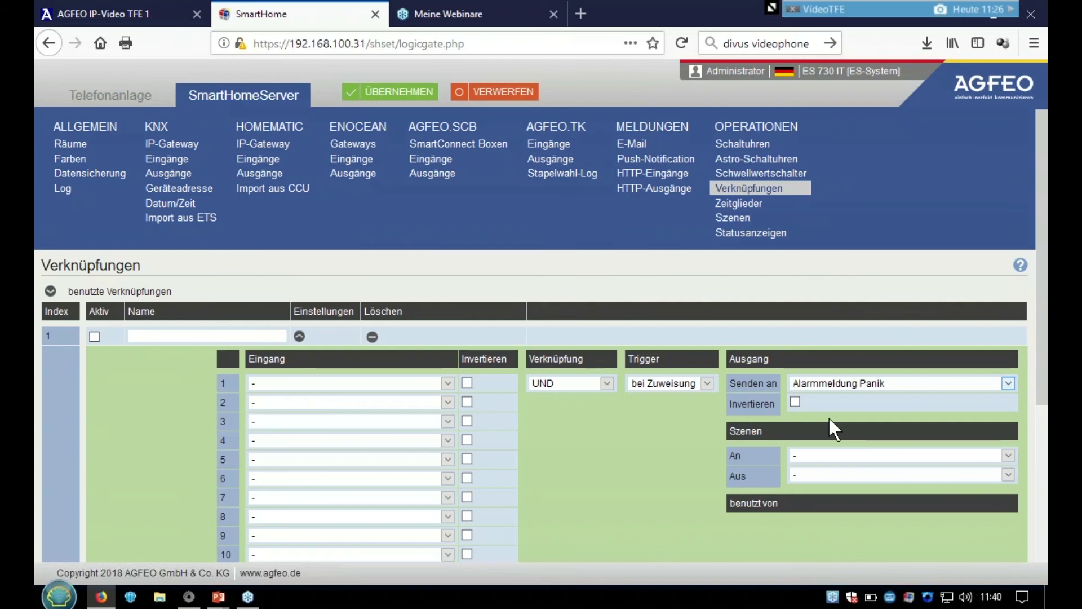
pyautogui.click(395, 93)
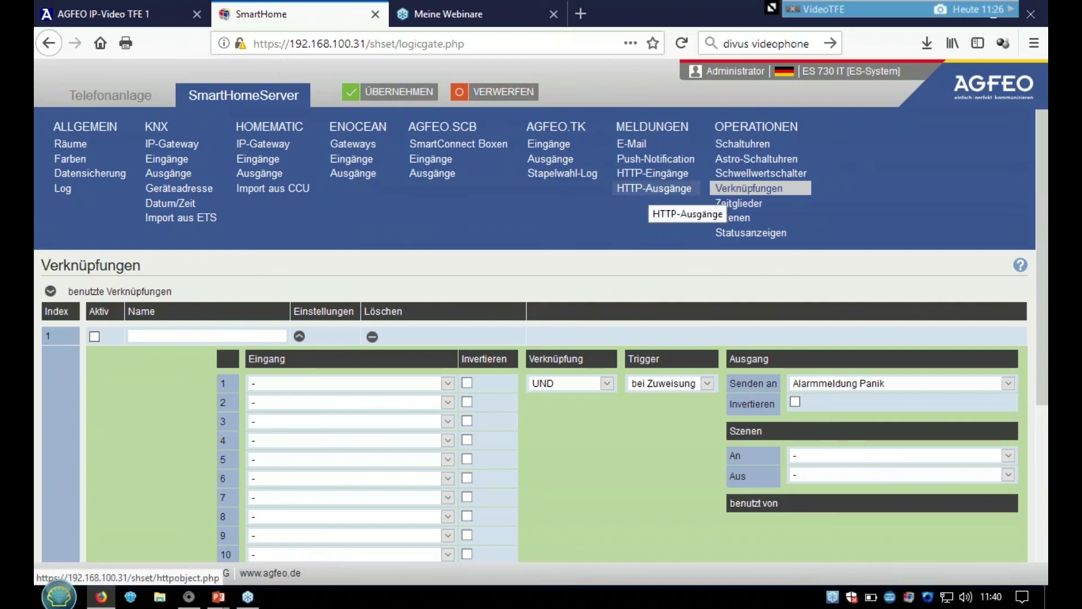
pyautogui.click(651, 188)
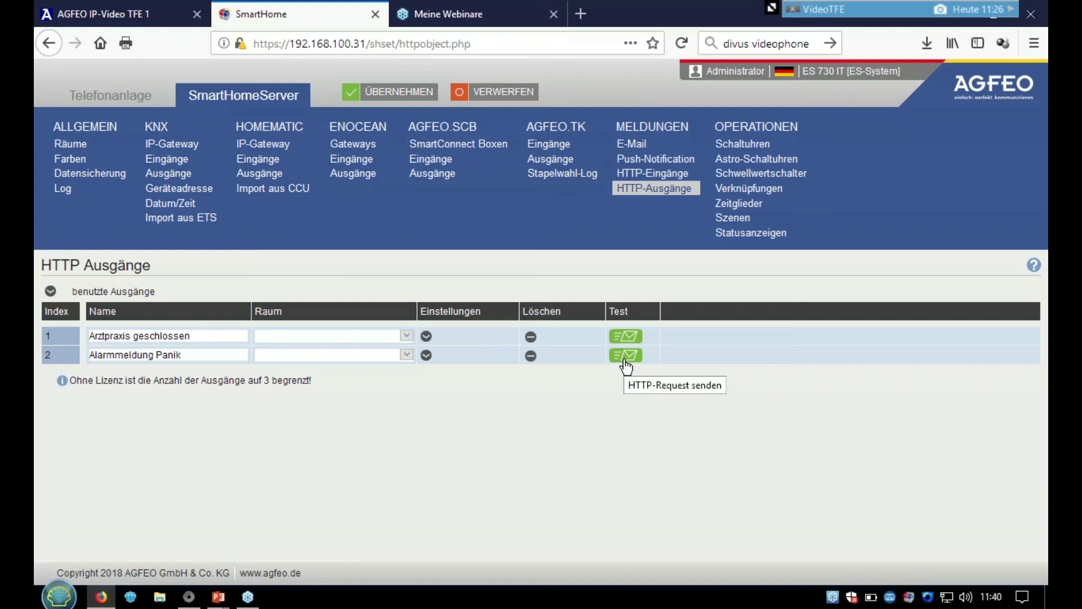
# - Test-send HTTP output 2 'Alarmmeldung Panik', then switch to the IP-Video TFE 1 interface
pyautogui.click(626, 355)
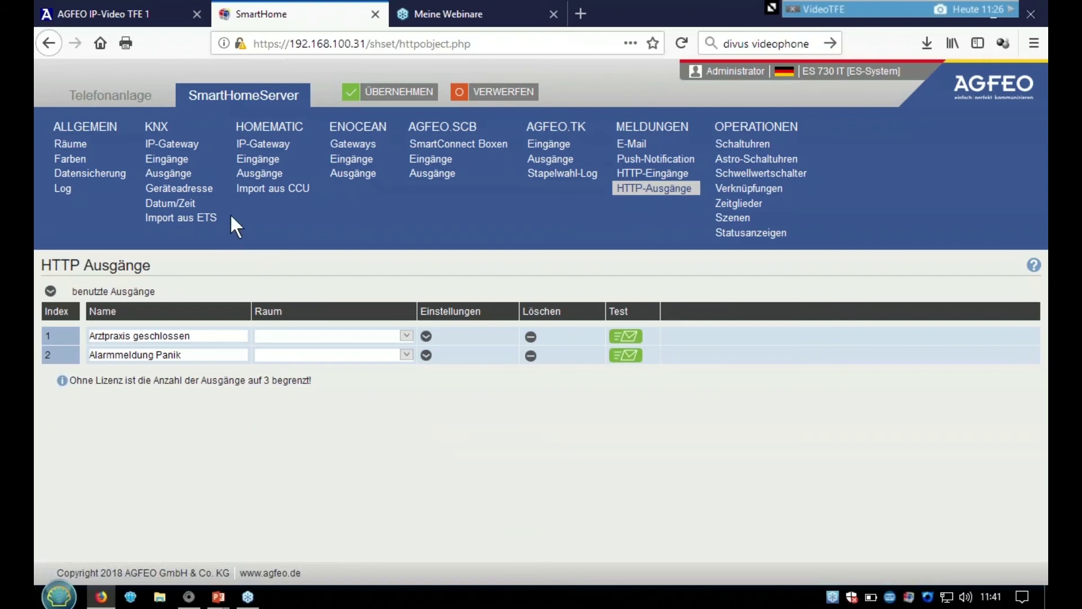
pyautogui.click(141, 17)
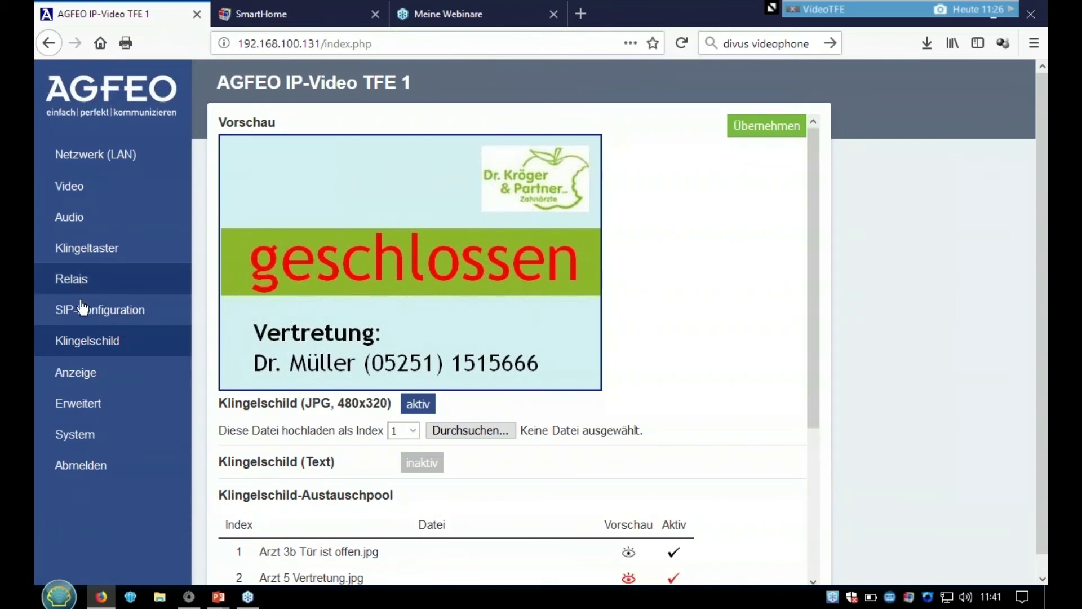
# - Enable an HTTP command for bell key 1 (Taste 1) under Klingeltaster
pyautogui.click(105, 260)
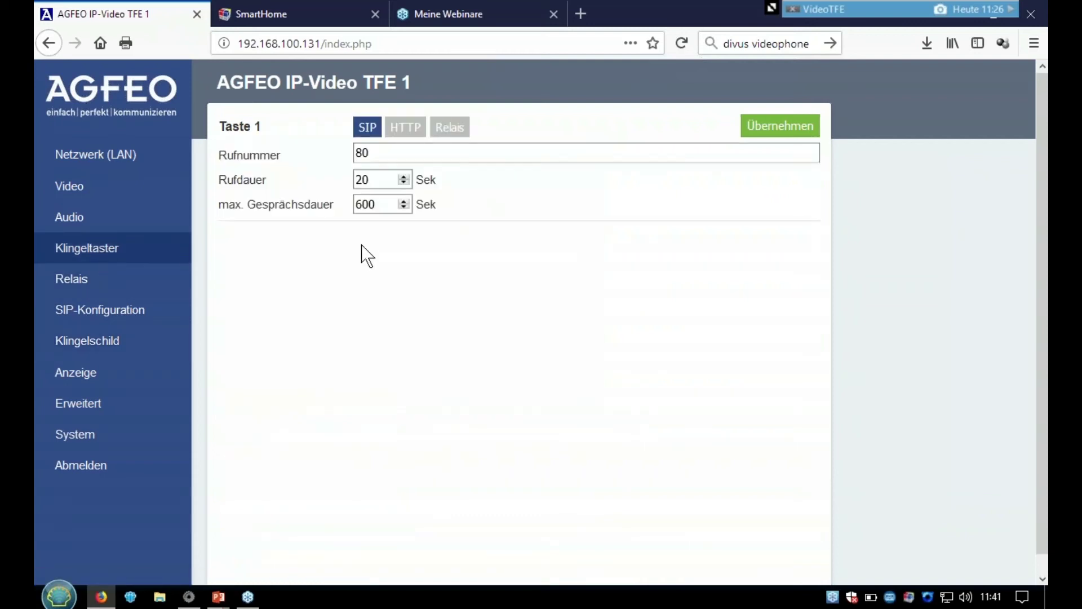
pyautogui.click(403, 129)
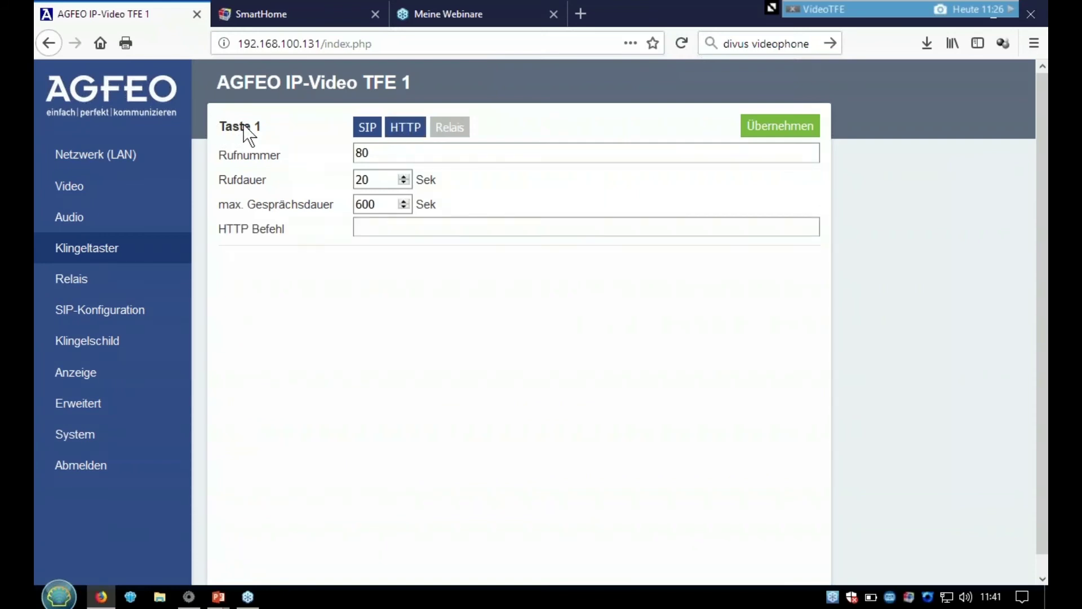
pyautogui.click(384, 229)
# - Show the webinar slideshow's closing slide with the next date 03.08.2018
pyautogui.moveTo(218, 602)
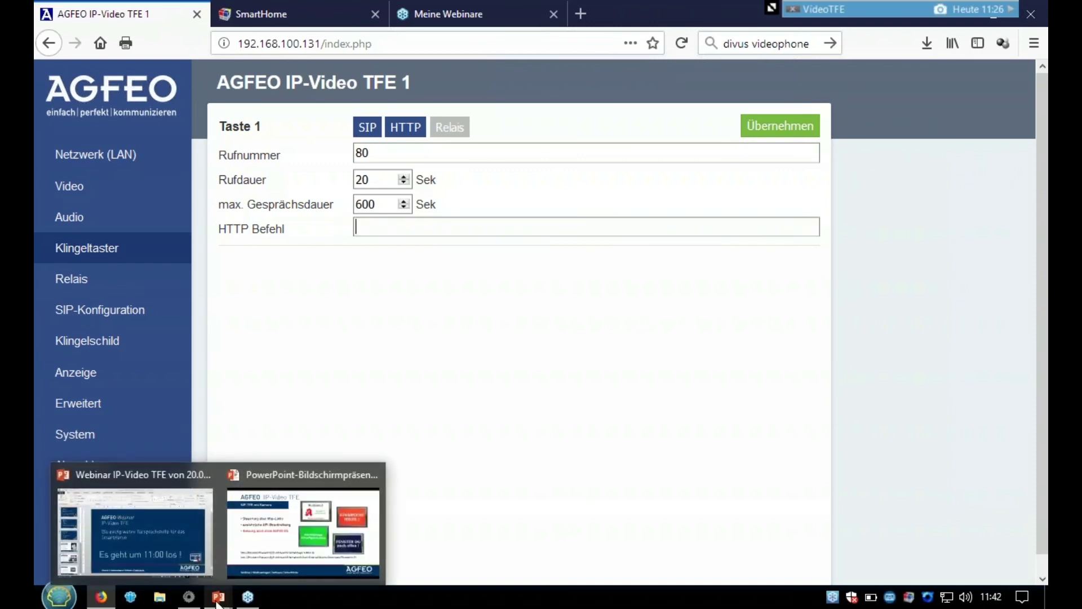
pyautogui.click(274, 578)
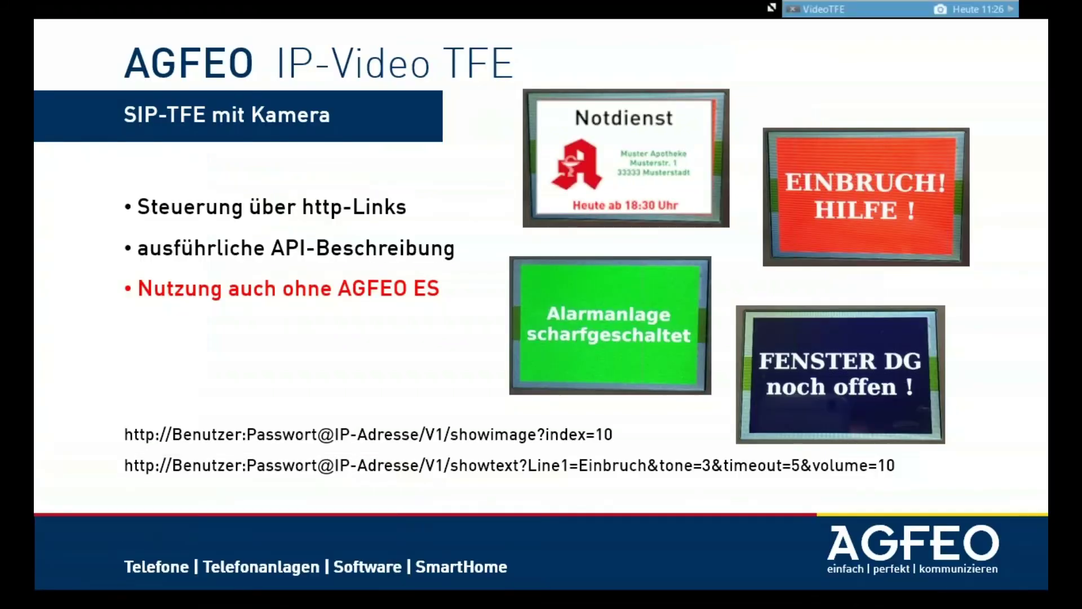
pyautogui.press('Right')
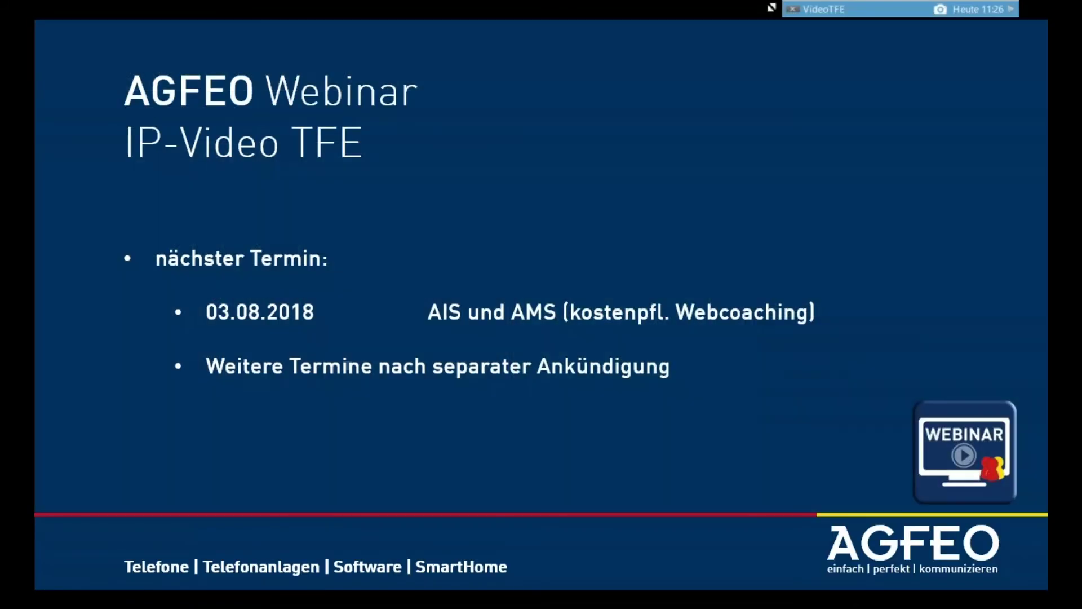